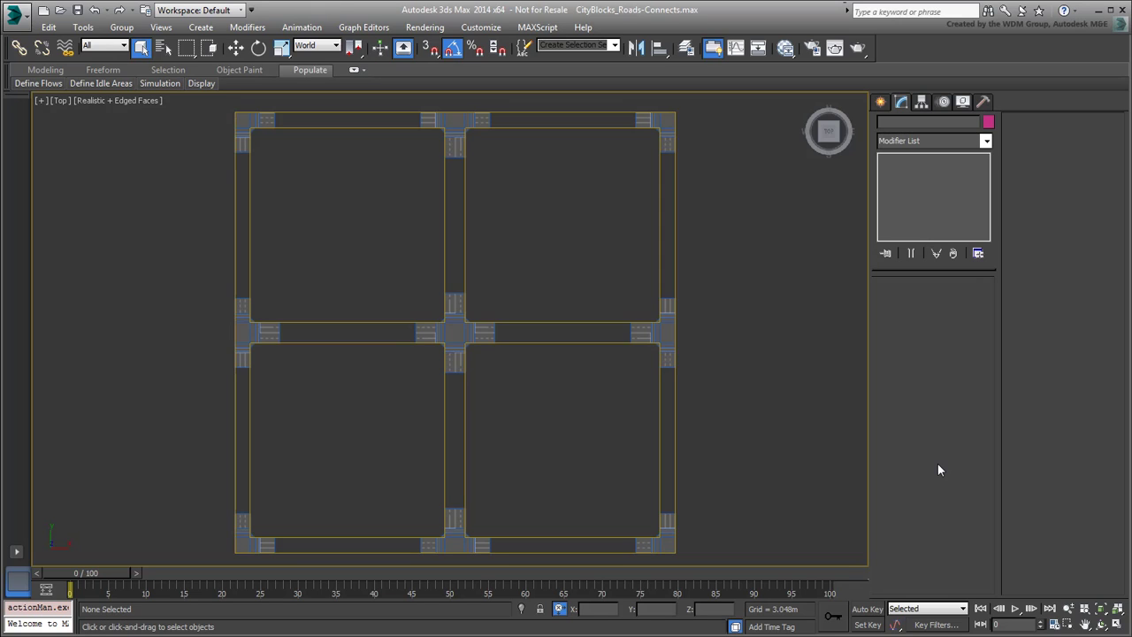
# - Attach Inter_dbl_2w001–008 to the central Inter_dbl_2w through the Attach List
pyautogui.click(484, 341)
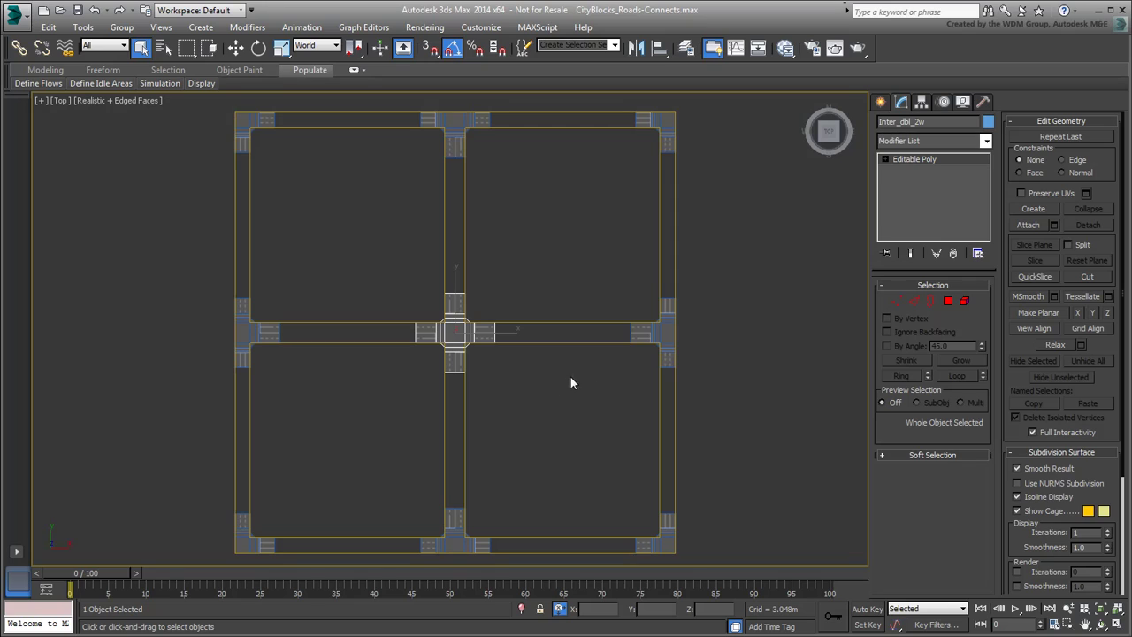
pyautogui.click(1053, 226)
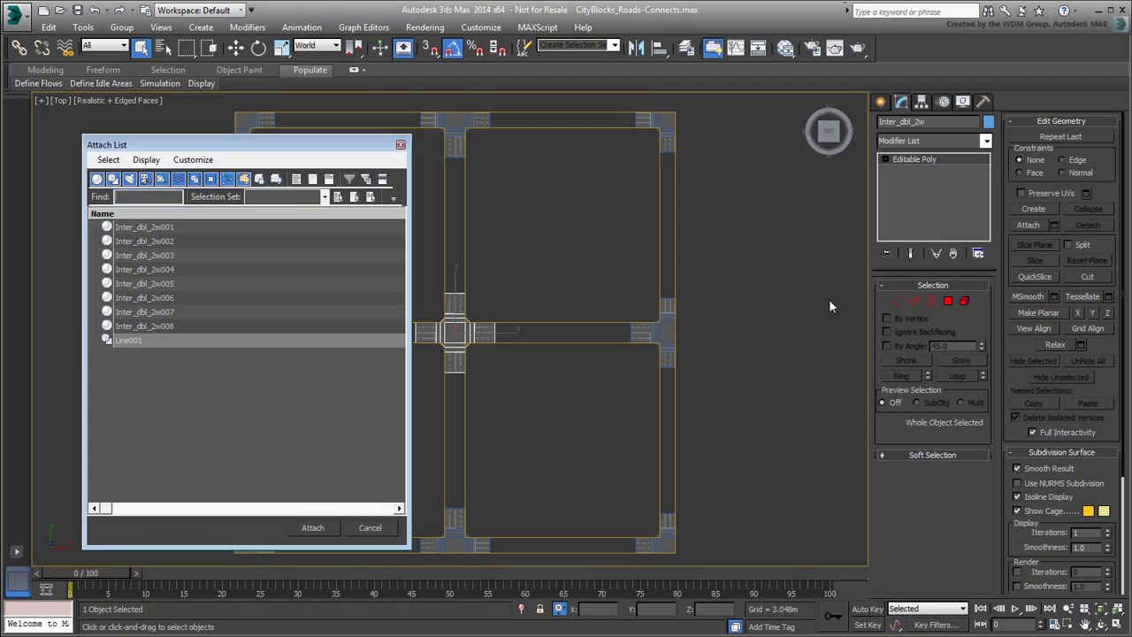
pyautogui.moveTo(160, 234); pyautogui.dragTo(158, 327)
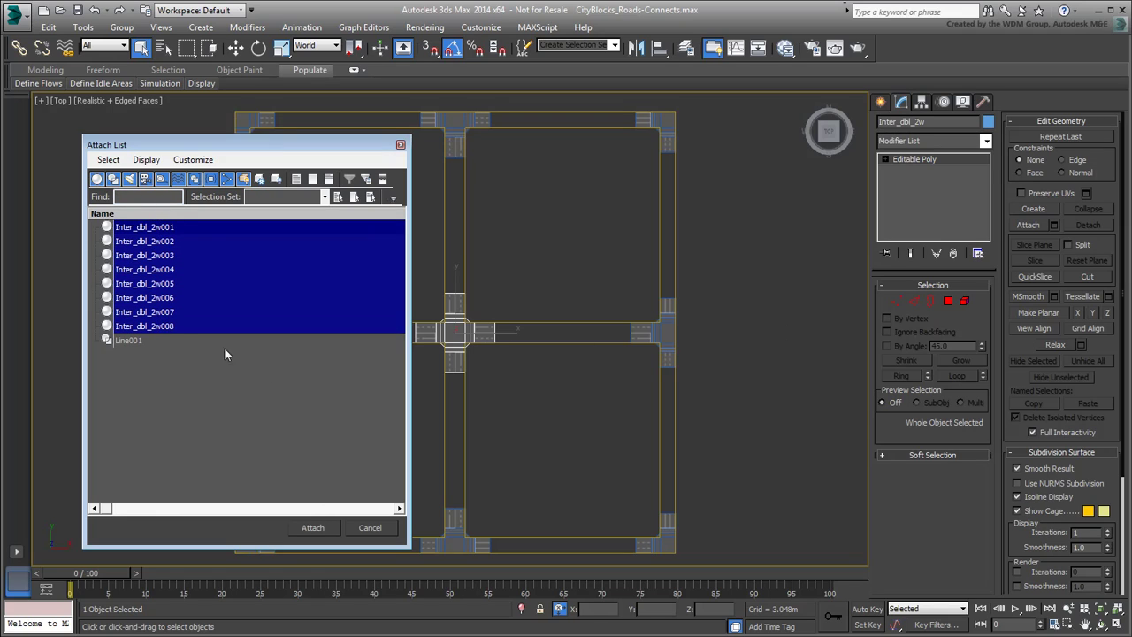
pyautogui.click(312, 528)
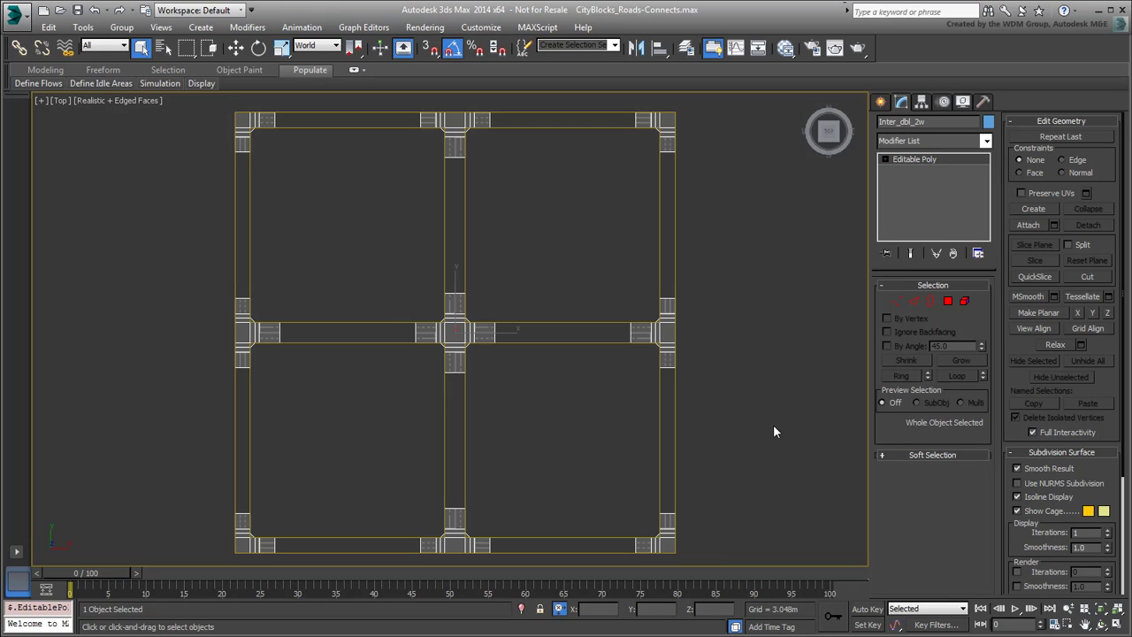
# - Bridge the two facing edges across the gap and give the new polygon material ID 6
pyautogui.scroll(1, 513, 433)
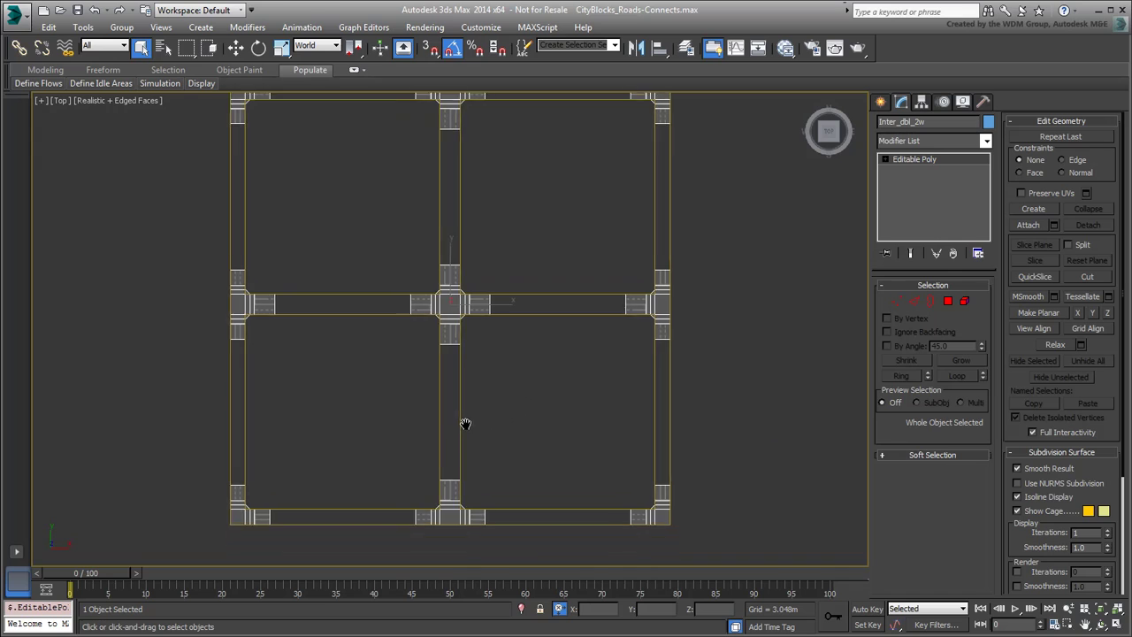
pyautogui.scroll(3, 482, 407)
pyautogui.moveTo(498, 384); pyautogui.dragTo(502, 372, button='middle')
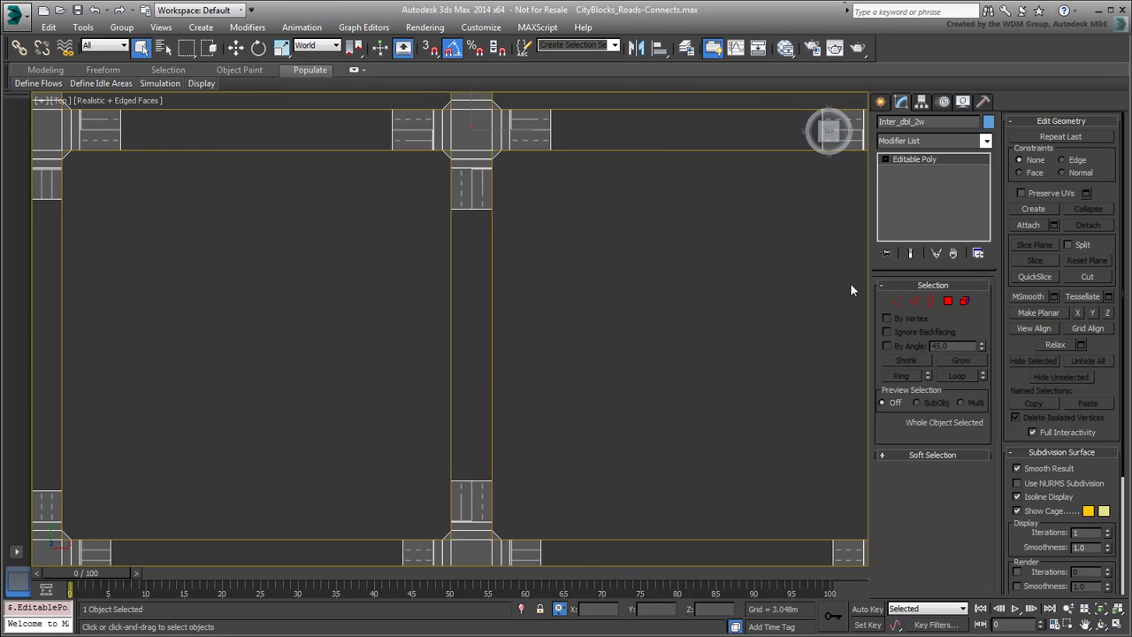
pyautogui.click(913, 301)
pyautogui.click(477, 214)
pyautogui.keyDown('ctrl'); pyautogui.click(481, 482); pyautogui.keyUp('ctrl')
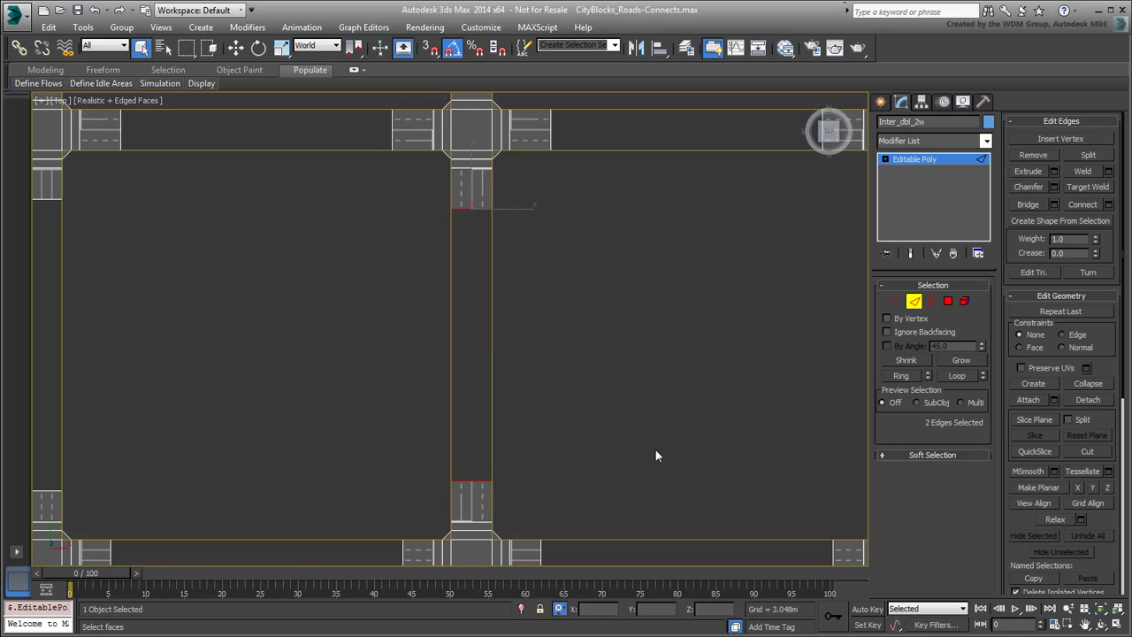
pyautogui.click(1030, 205)
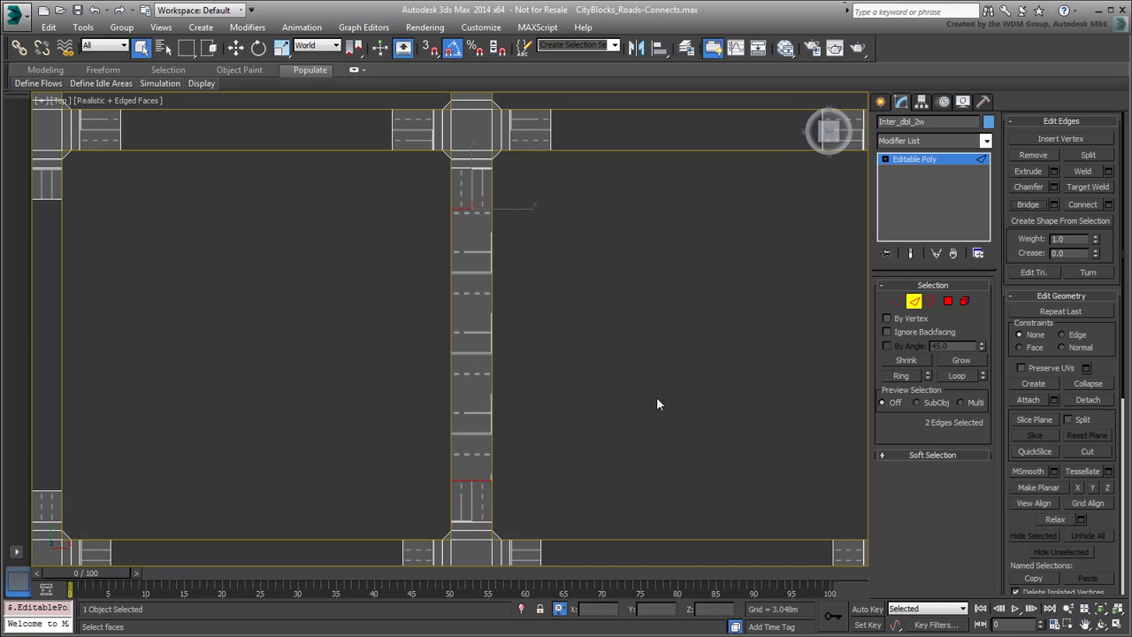
pyautogui.click(947, 301)
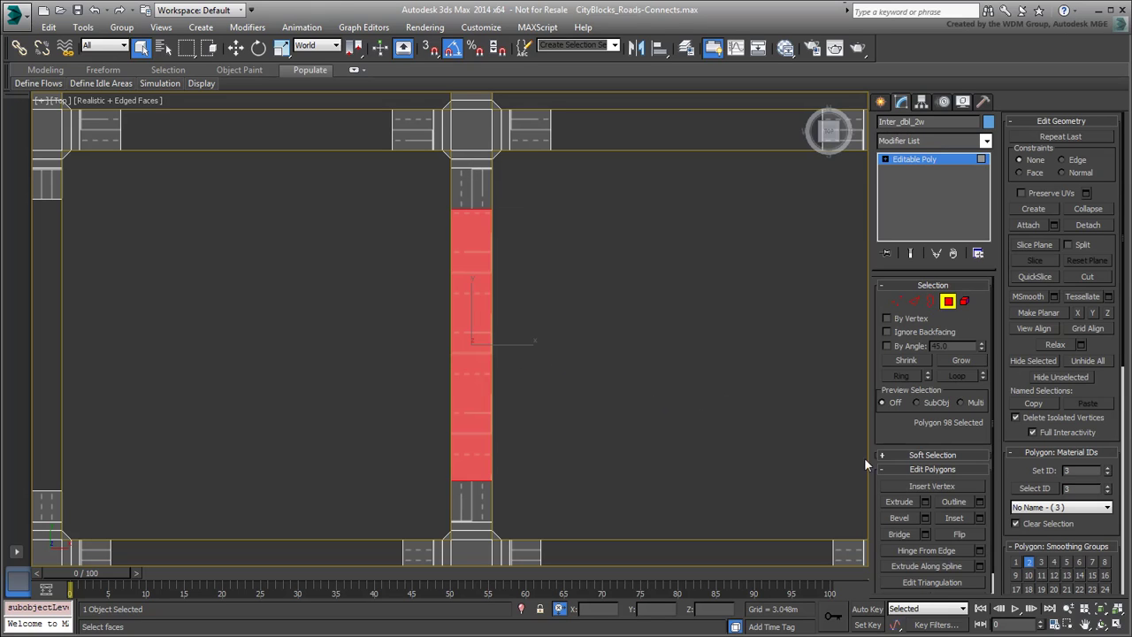
pyautogui.click(1078, 470)
pyautogui.write('6')
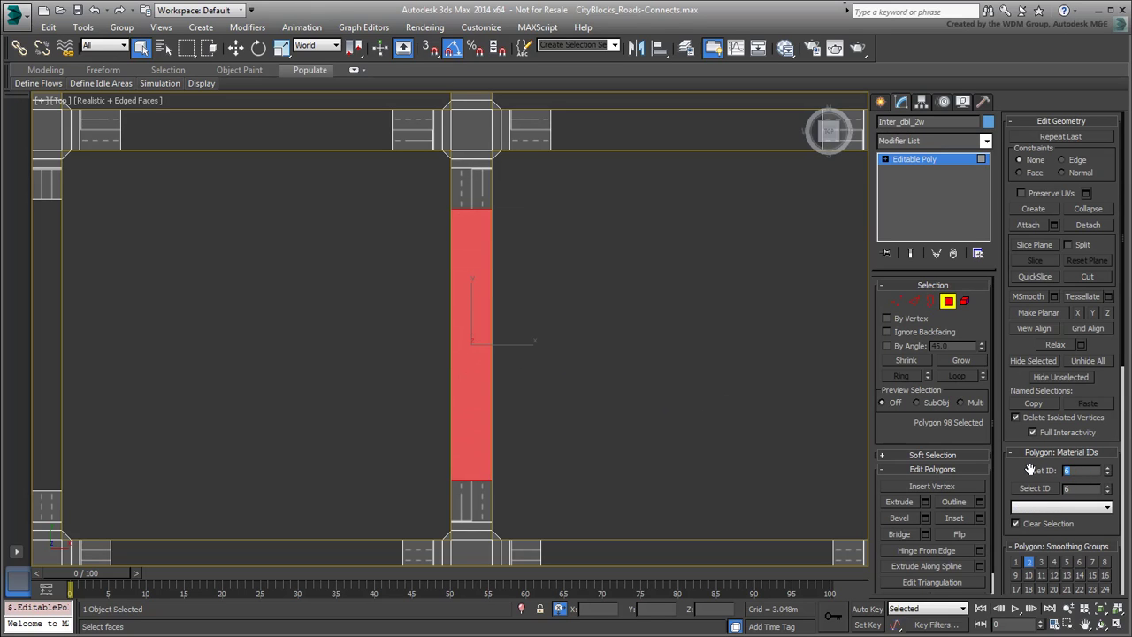
# - Apply material ID 6 to the new road polygon and deselect it
pyautogui.press('Return')
pyautogui.click(659, 381)
pyautogui.moveTo(660, 381); pyautogui.dragTo(983, 372, button='middle')
# - Raise Multi/Sub #53 to 6 sub-materials, with a Matte Finish Arch & Design in slot six
pyautogui.click(785, 48)
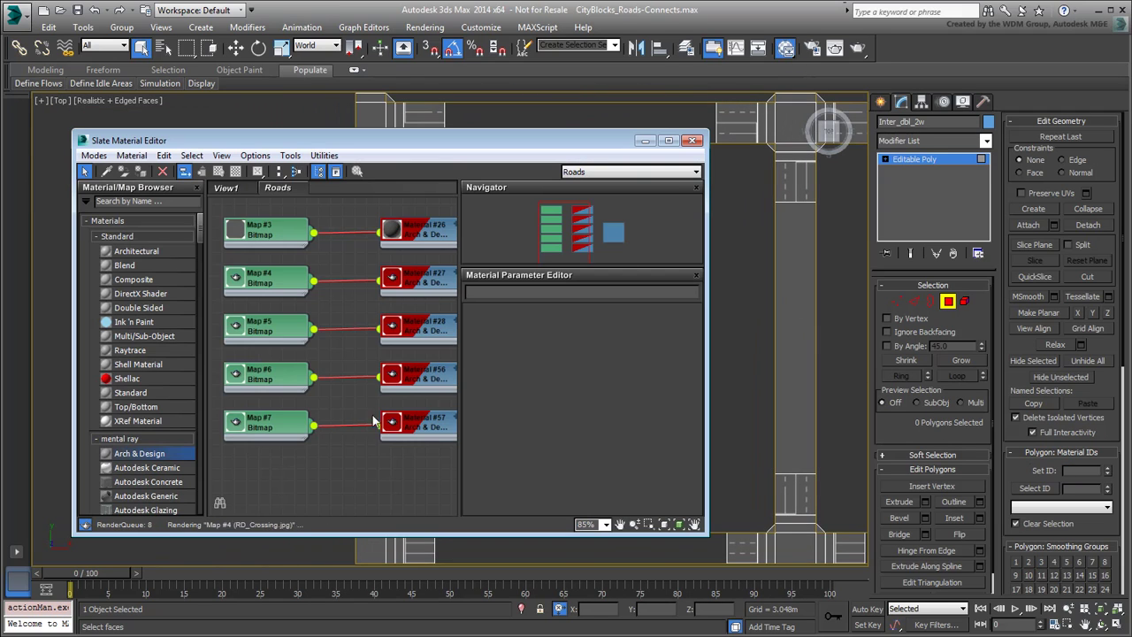
pyautogui.doubleClick(420, 278)
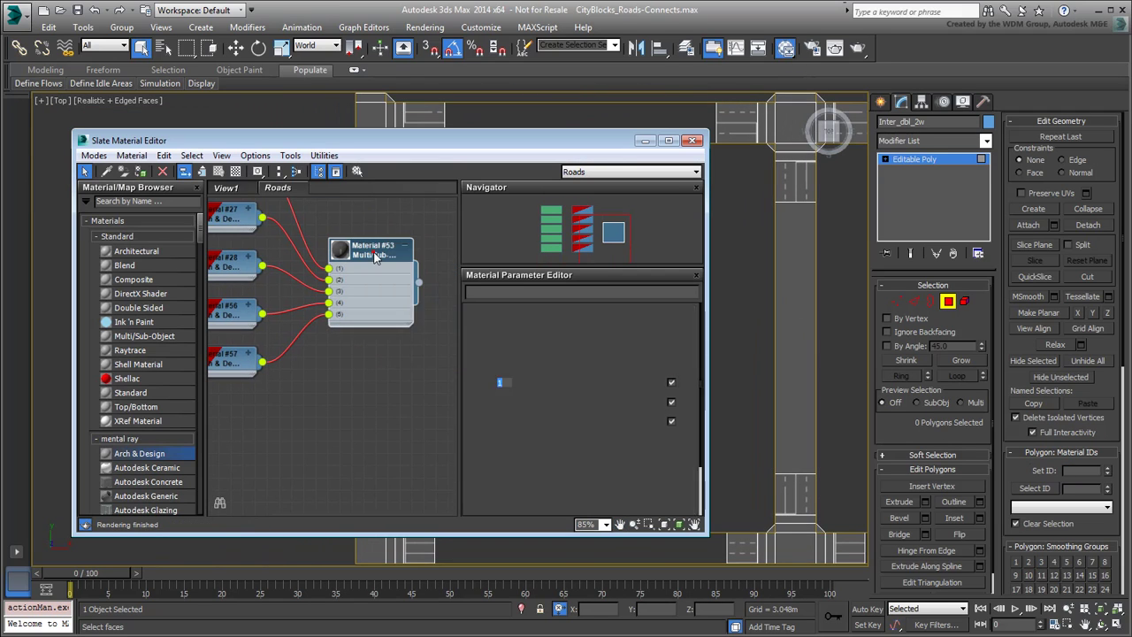
pyautogui.click(526, 330)
pyautogui.click(414, 329)
pyautogui.click(447, 332)
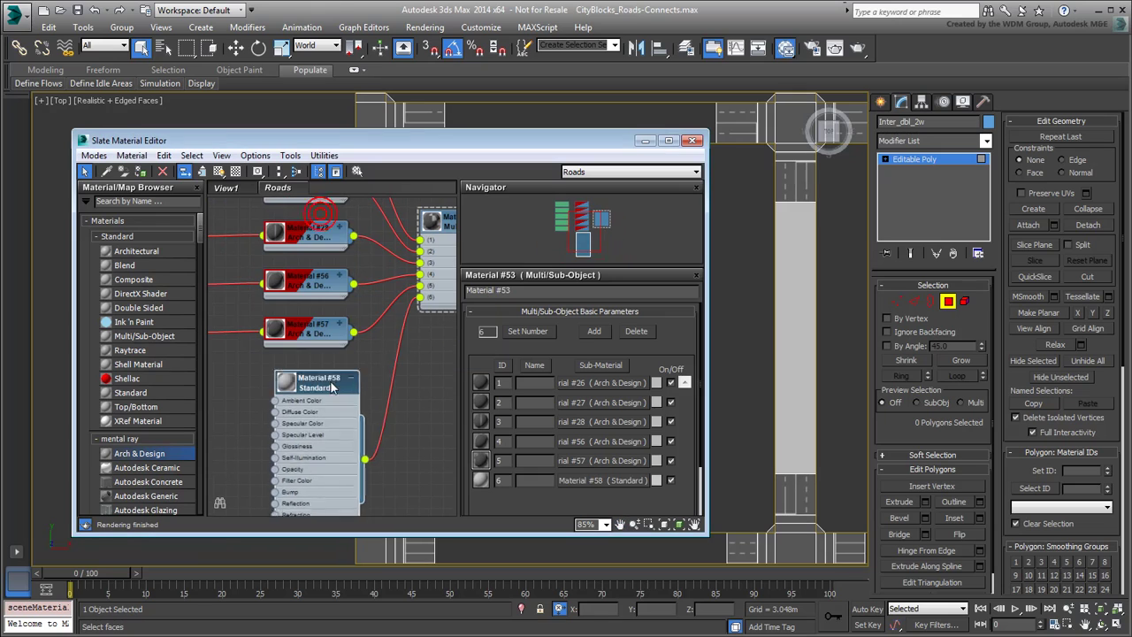
pyautogui.moveTo(142, 453); pyautogui.dragTo(347, 394)
pyautogui.click(353, 404)
pyautogui.click(687, 324)
pyautogui.click(619, 357)
pyautogui.click(364, 387)
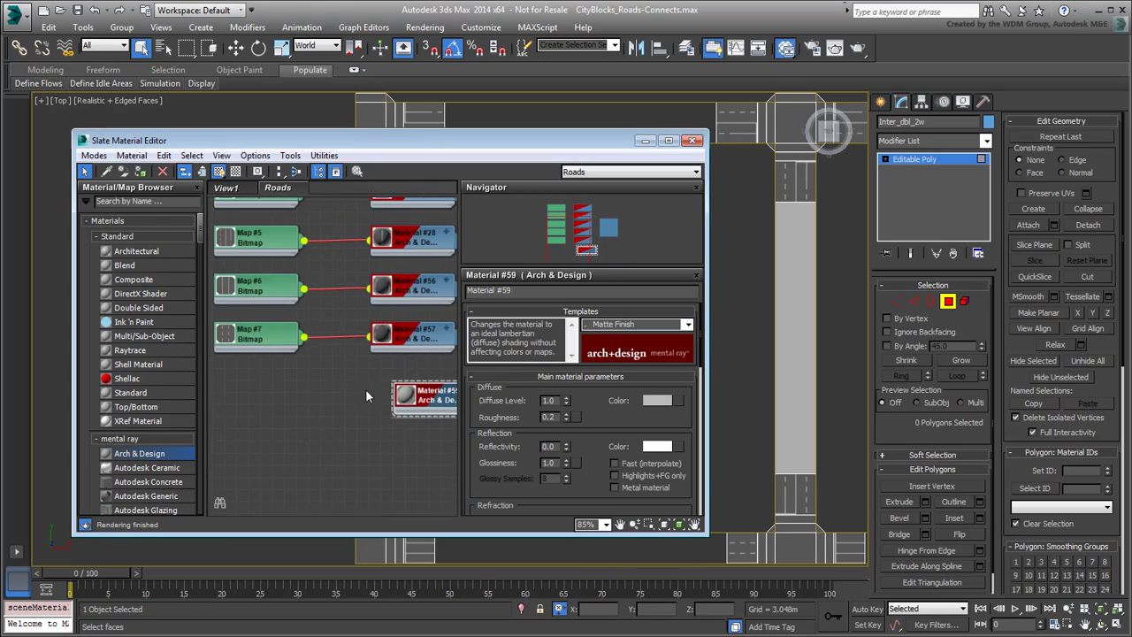
# - Wire a road Bitmap texture into the new material's Diffuse and close the editor
pyautogui.rightClick(281, 409)
pyautogui.click(566, 235)
pyautogui.scroll(-5, 453, 223)
pyautogui.doubleClick(500, 155)
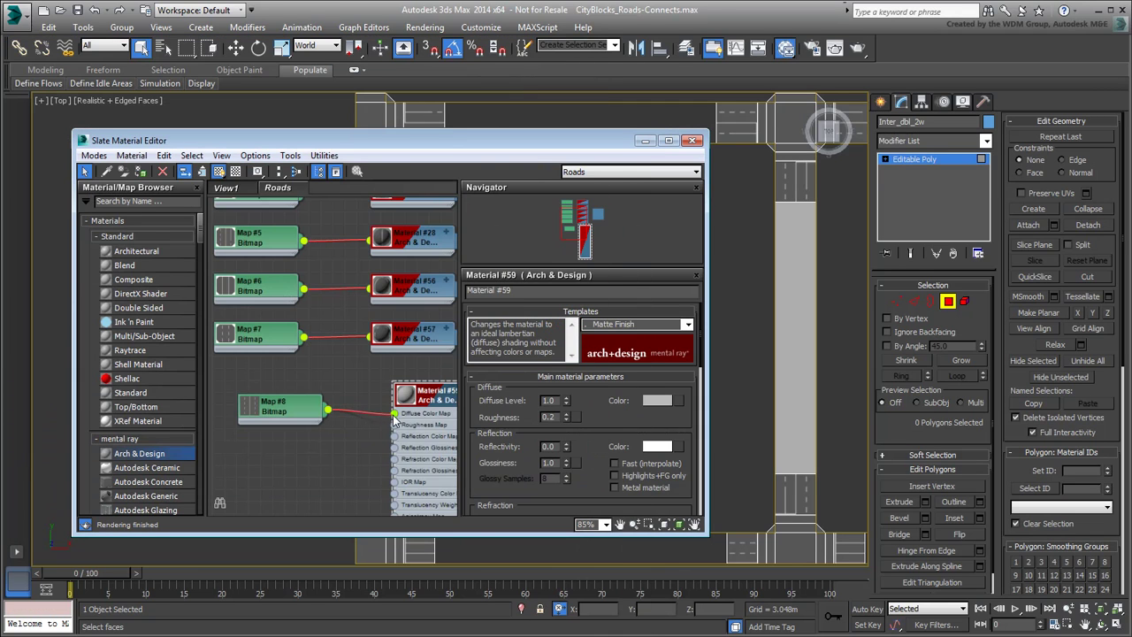
pyautogui.moveTo(564, 140); pyautogui.dragTo(438, 139)
pyautogui.click(570, 140)
pyautogui.moveTo(691, 279)
pyautogui.mouseDown(button='middle')
pyautogui.moveTo(528, 253)
pyautogui.moveTo(446, 257)
pyautogui.mouseUp(button='middle')
# - Add an Unwrap UVW modifier to the road object and hide its map seams
pyautogui.click(949, 305)
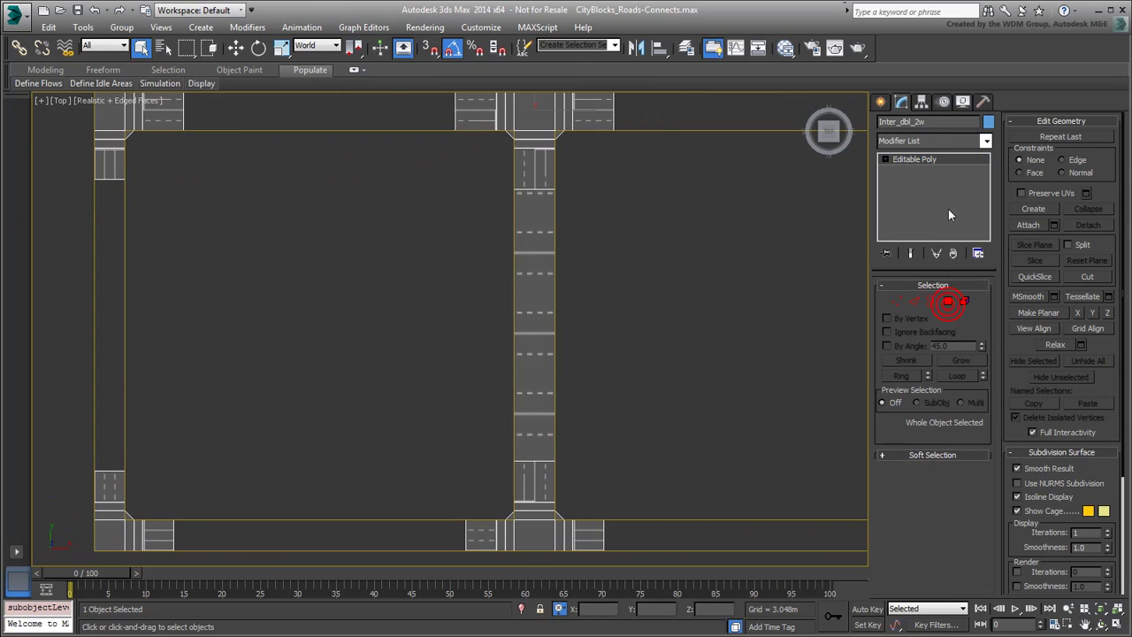
pyautogui.click(938, 142)
pyautogui.scroll(3, 931, 138)
pyautogui.scroll(-10, 930, 138)
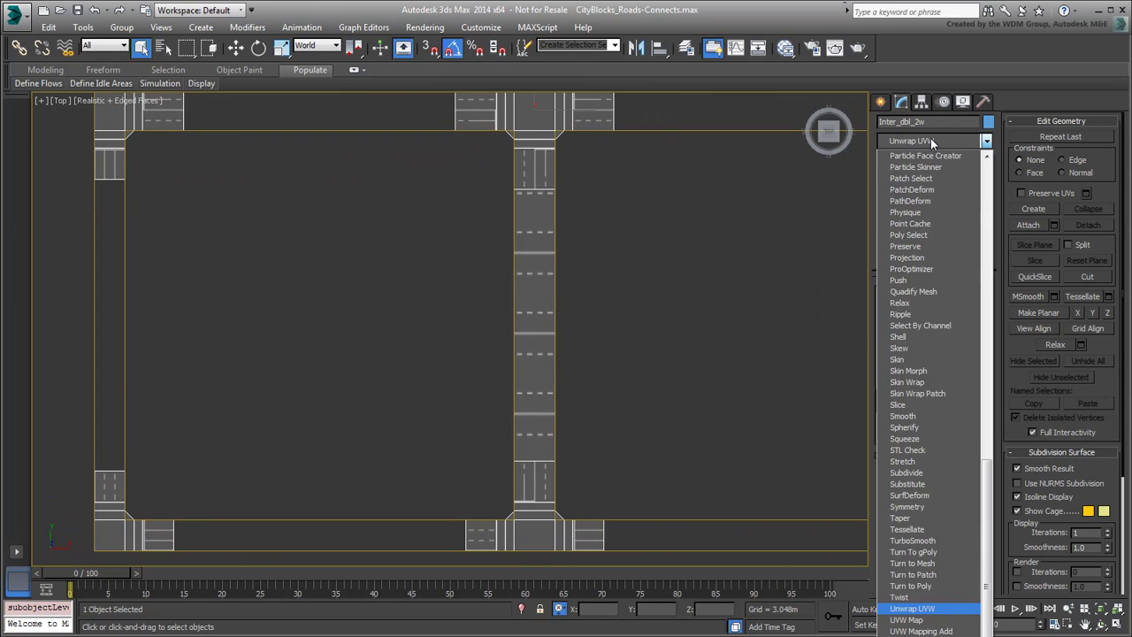
pyautogui.click(919, 610)
pyautogui.click(1051, 518)
# - Select the bridged road face, open the UV Editor and apply a Planar map
pyautogui.click(934, 307)
pyautogui.click(531, 317)
pyautogui.press('F2')
pyautogui.click(960, 446)
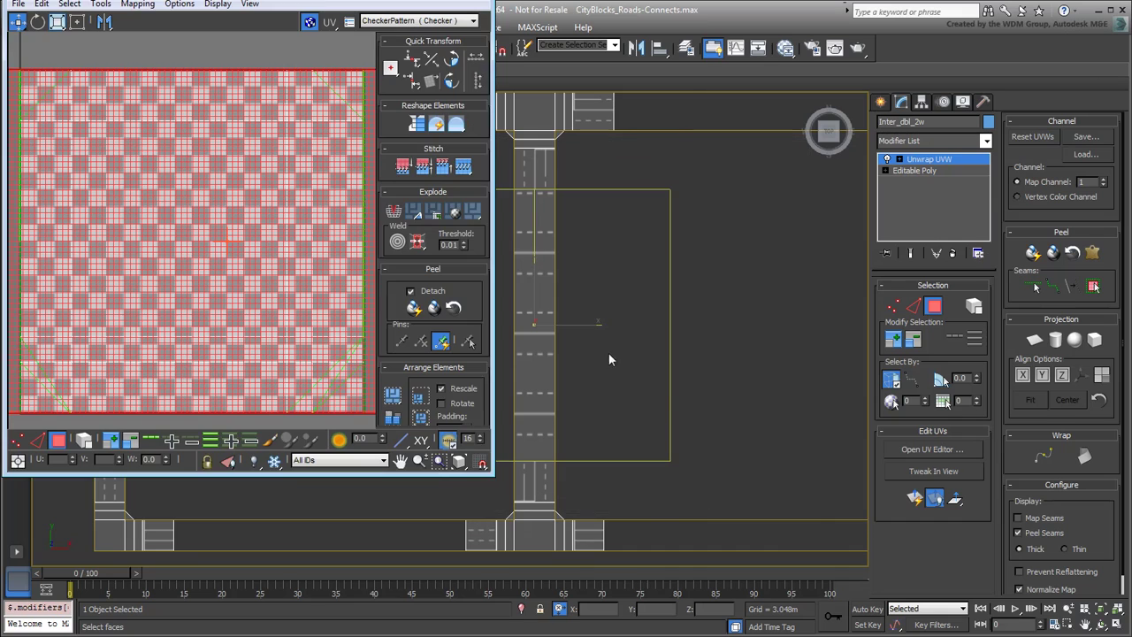
pyautogui.moveTo(607, 350); pyautogui.dragTo(787, 322, button='middle')
pyautogui.click(1034, 340)
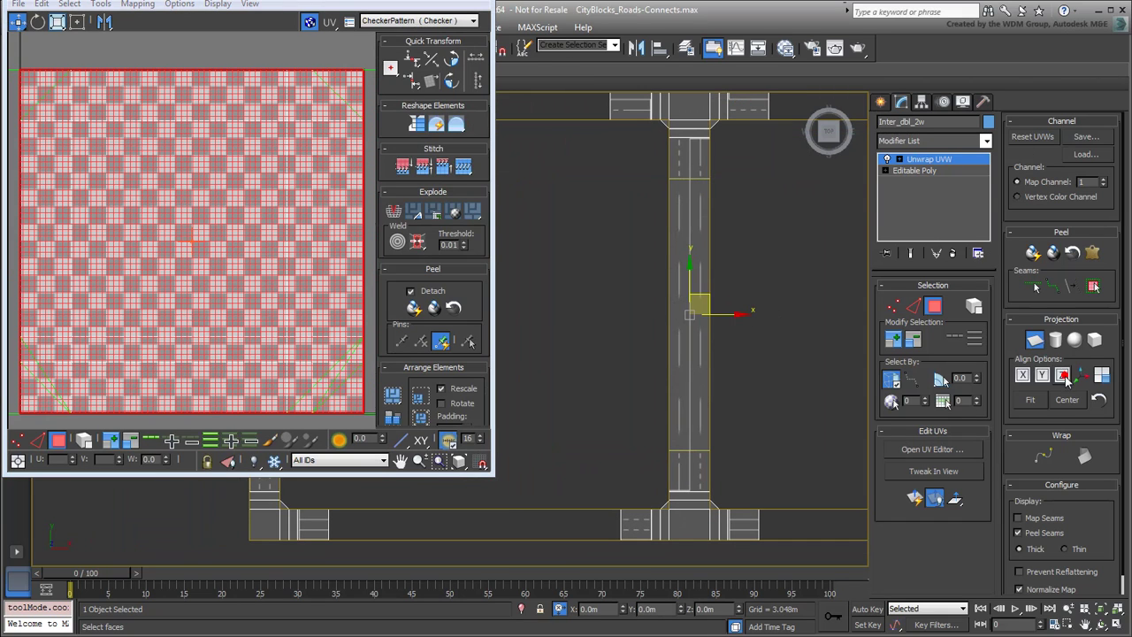
pyautogui.click(1035, 340)
pyautogui.scroll(-4, 210, 228)
# - Stretch the road's UVs vertically with Freeform so the dashes fit the lane
pyautogui.click(77, 21)
pyautogui.moveTo(281, 155); pyautogui.dragTo(281, 38)
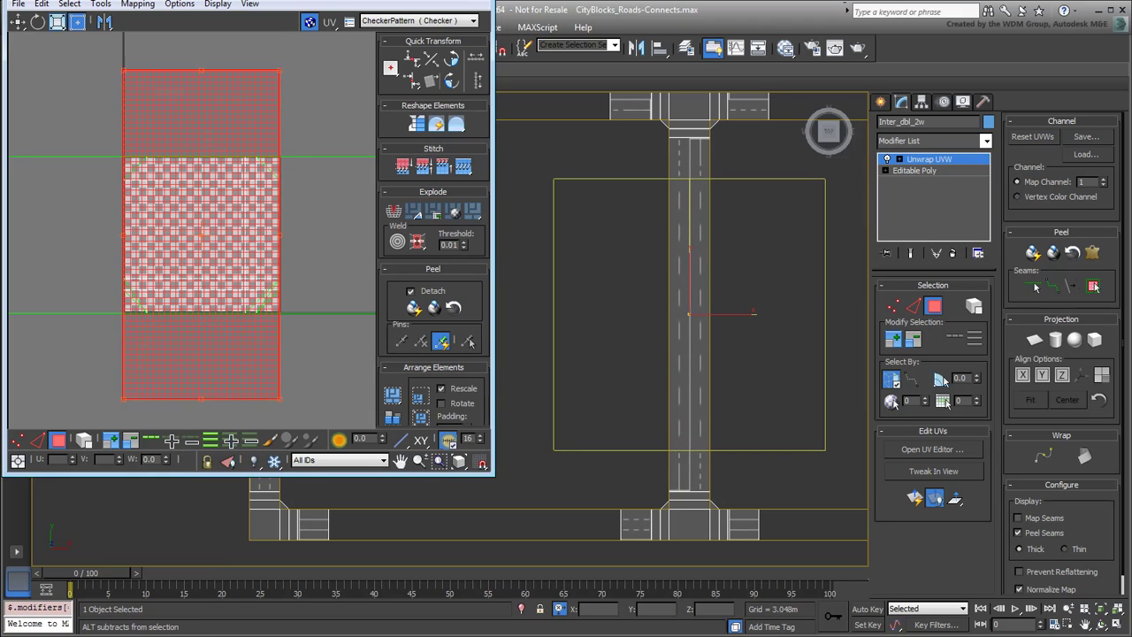
pyautogui.scroll(-3, 208, 371)
pyautogui.moveTo(265, 172); pyautogui.dragTo(261, 48)
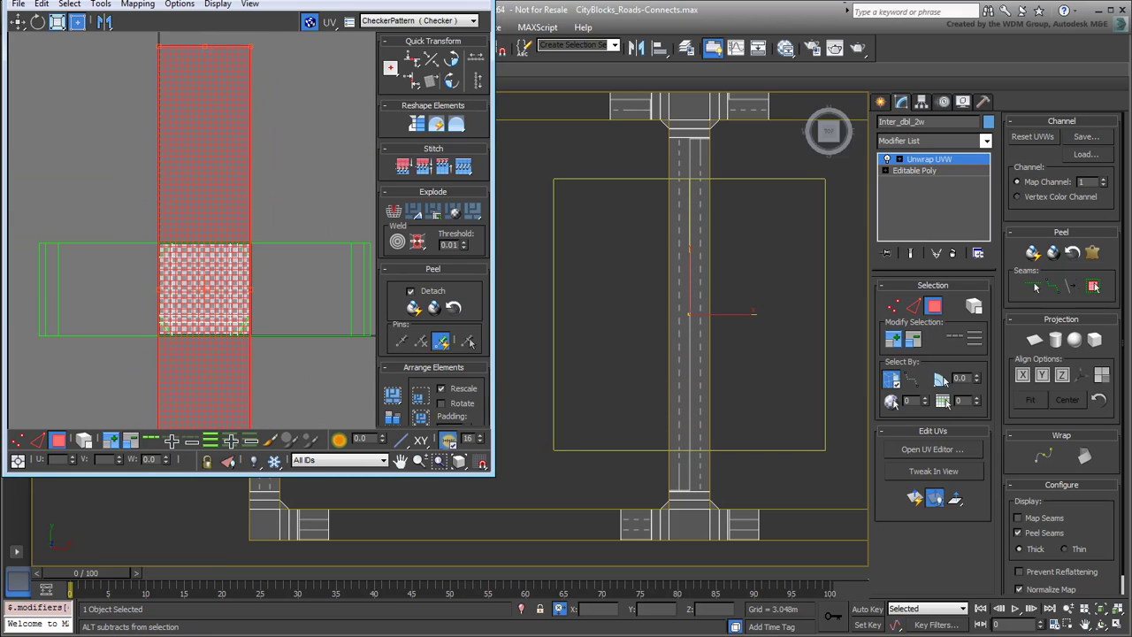
pyautogui.moveTo(278, 192); pyautogui.dragTo(260, 210, button='middle')
pyautogui.scroll(3, 662, 197)
pyautogui.scroll(5, 663, 265)
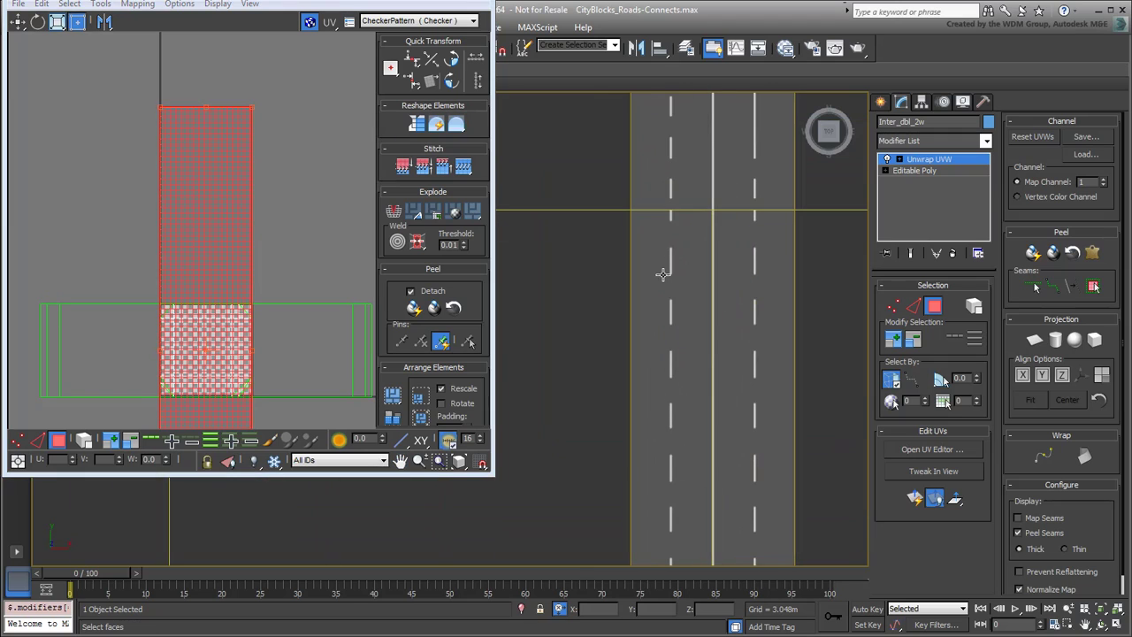
pyautogui.moveTo(251, 107); pyautogui.dragTo(251, 95)
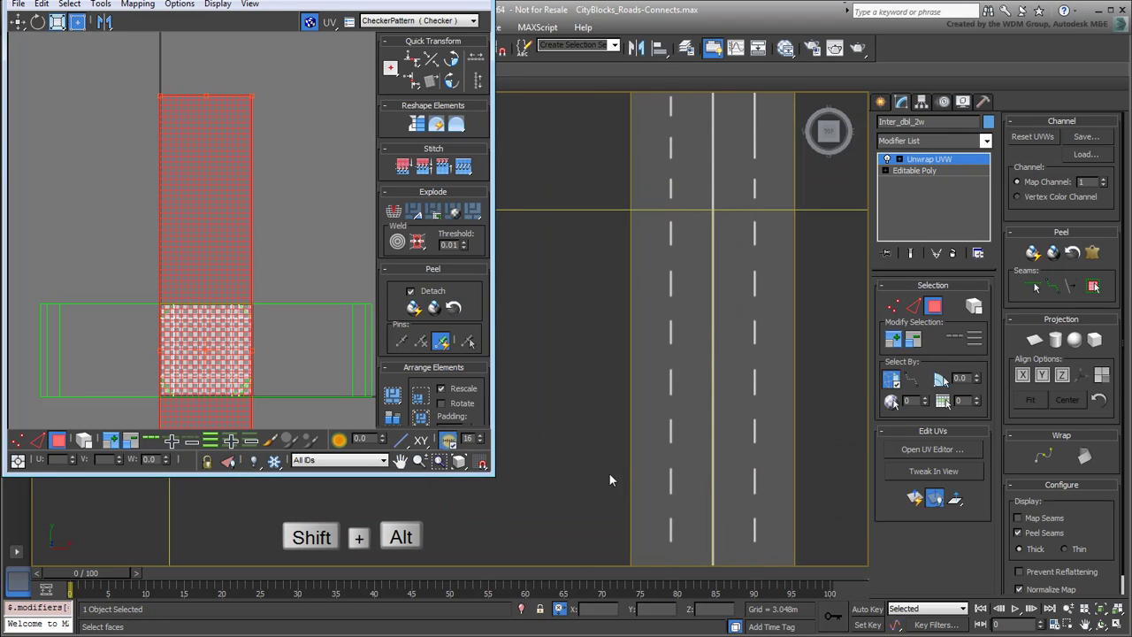
pyautogui.scroll(-5, 616, 471)
pyautogui.moveTo(616, 470)
pyautogui.mouseDown(button='middle')
pyautogui.moveTo(616, 423)
pyautogui.moveTo(644, 396)
pyautogui.mouseUp(button='middle')
# - Close the UV Editor and convert Inter_dbl_2w to Editable Poly, baking in the unwrap
pyautogui.click(804, 409)
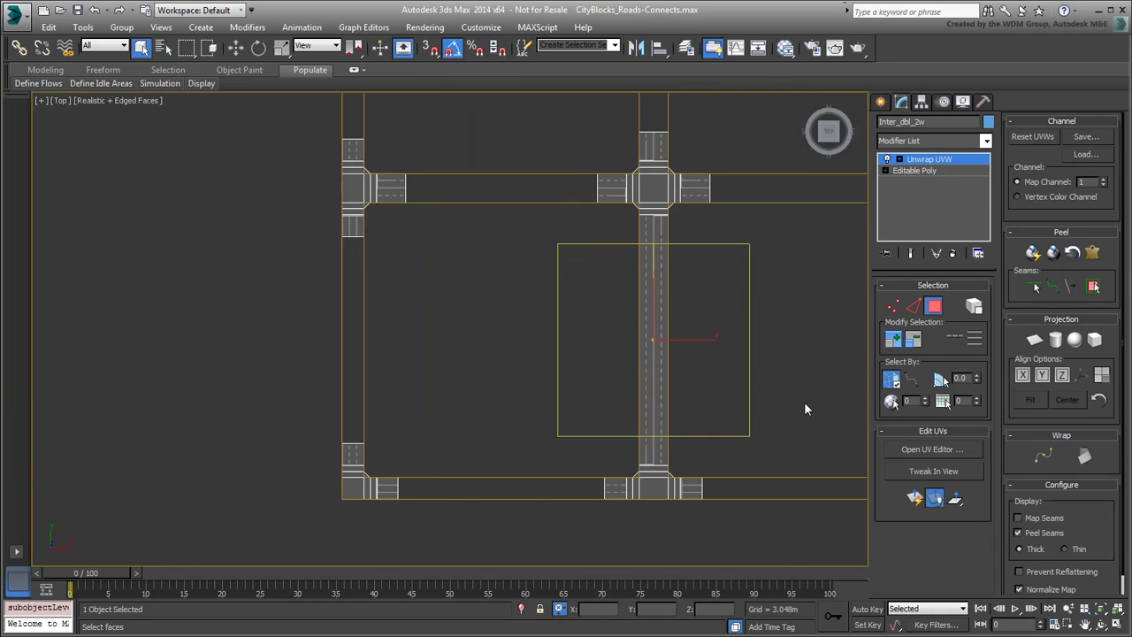
pyautogui.click(932, 305)
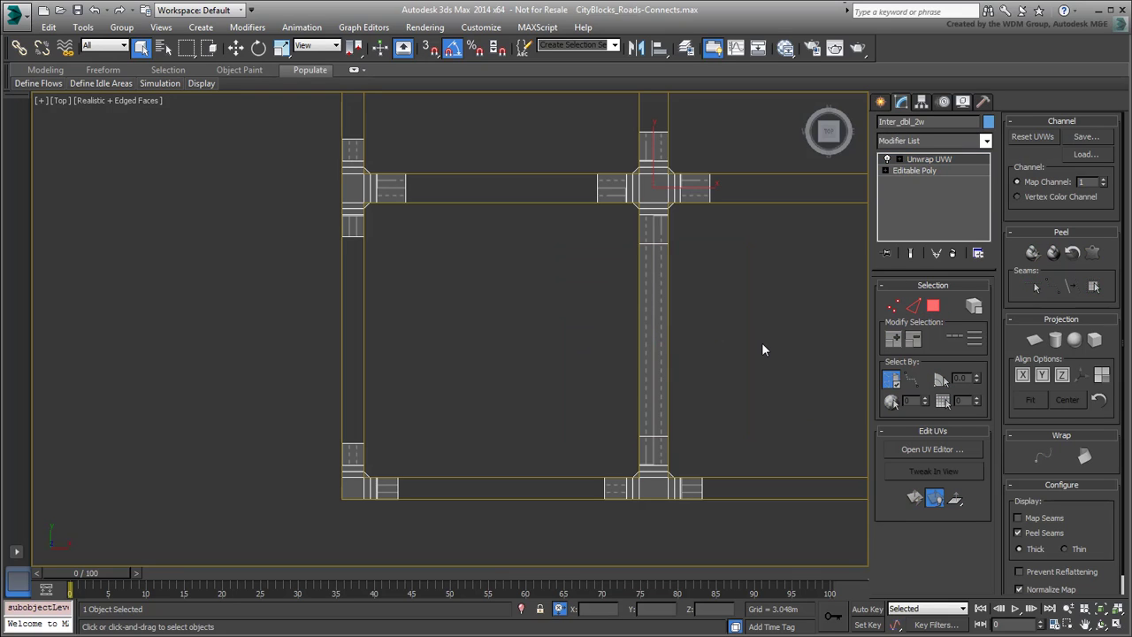
pyautogui.rightClick(651, 340)
pyautogui.moveTo(681, 473)
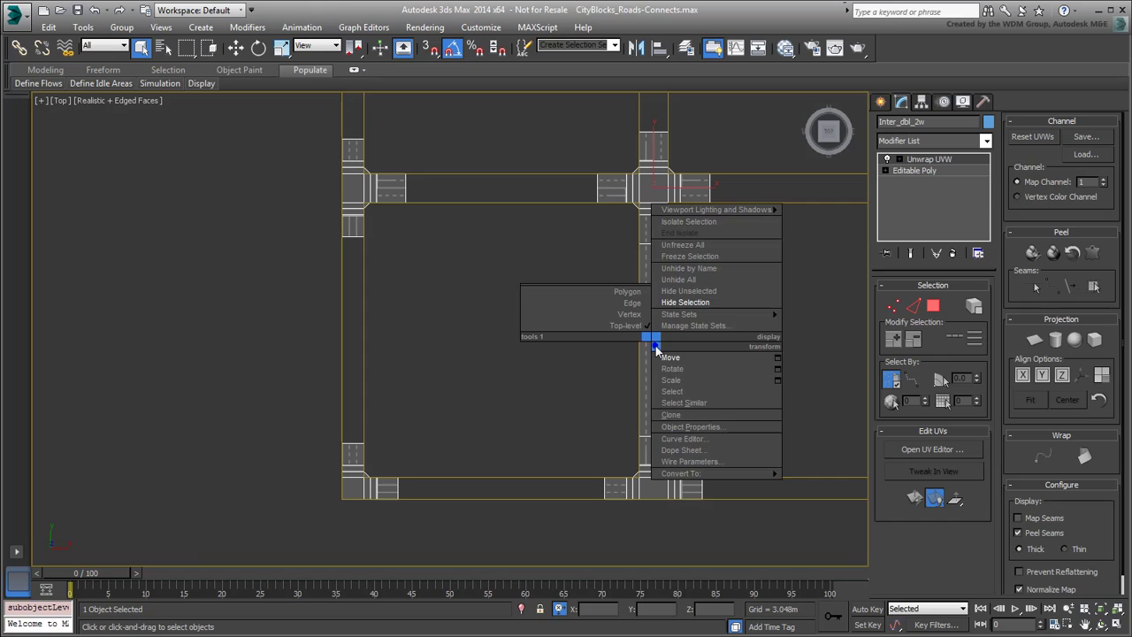
pyautogui.click(835, 484)
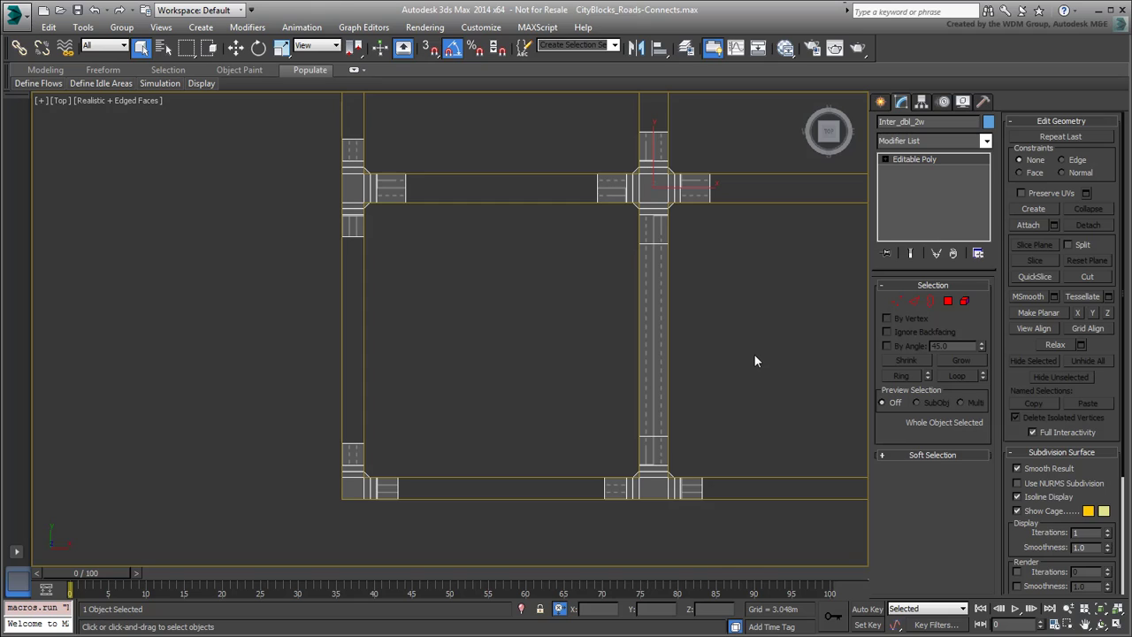
pyautogui.moveTo(754, 356); pyautogui.dragTo(570, 380, button='middle')
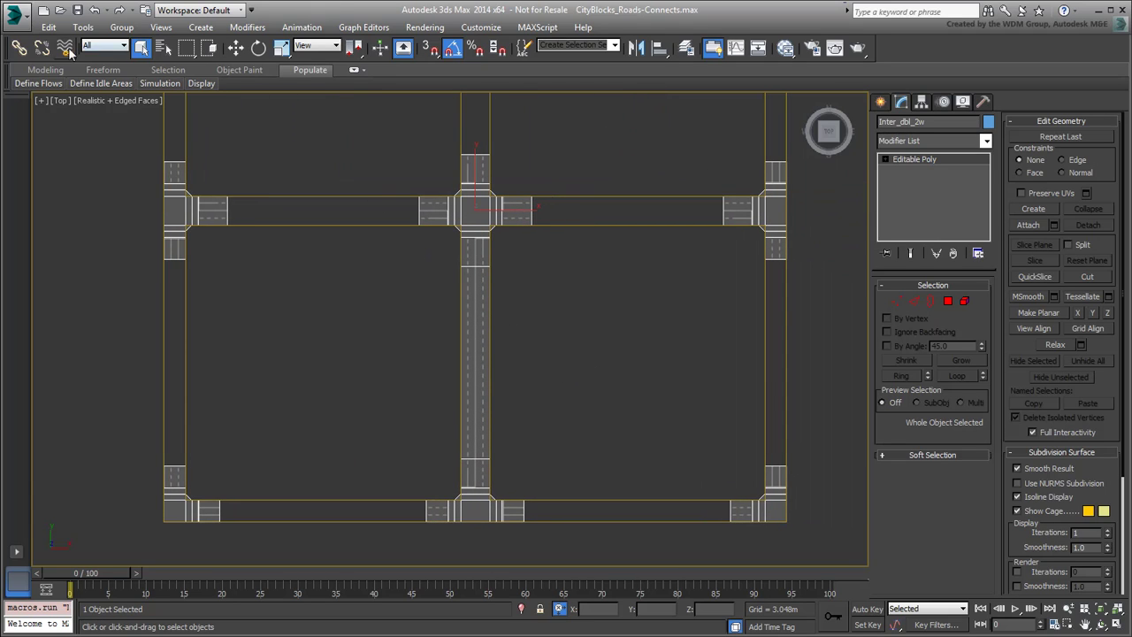
# - Reopen the Roads-Connects scene from recent documents without saving changes
pyautogui.click(16, 16)
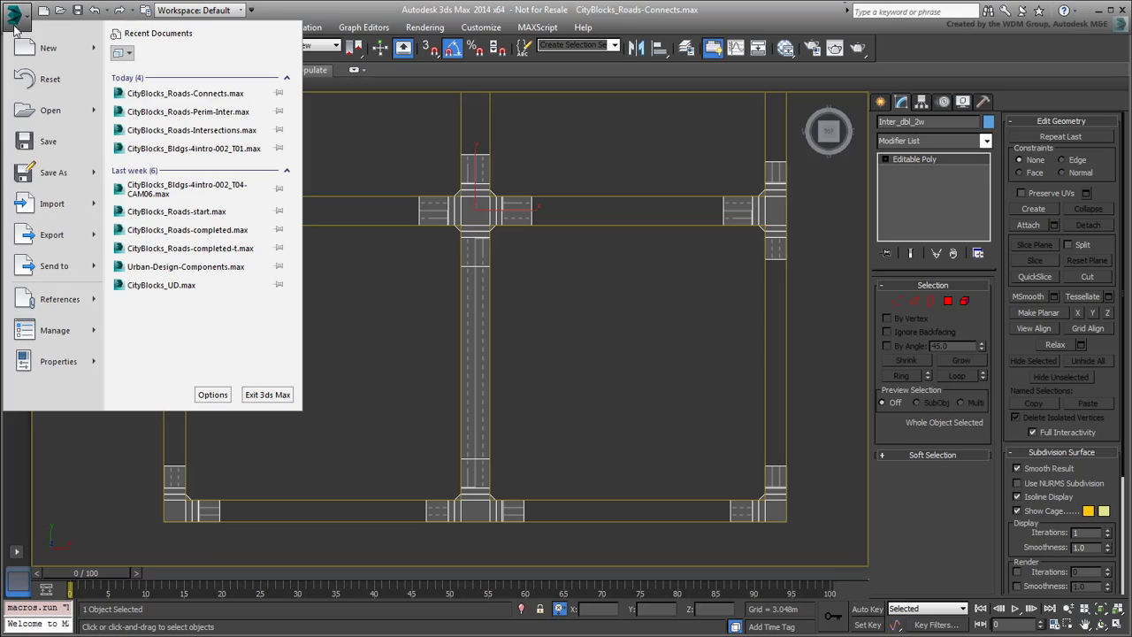
pyautogui.click(221, 94)
pyautogui.click(558, 349)
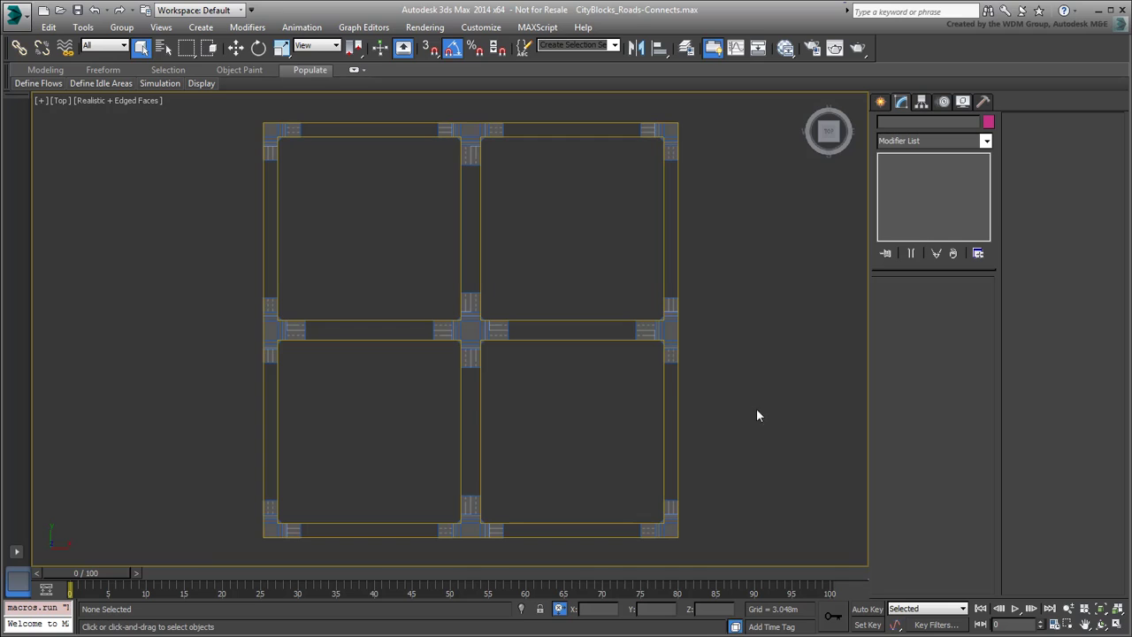
# - Attach Inter_dbl_2w001–008 to Inter_dbl_2w and clear the selection
pyautogui.click(488, 332)
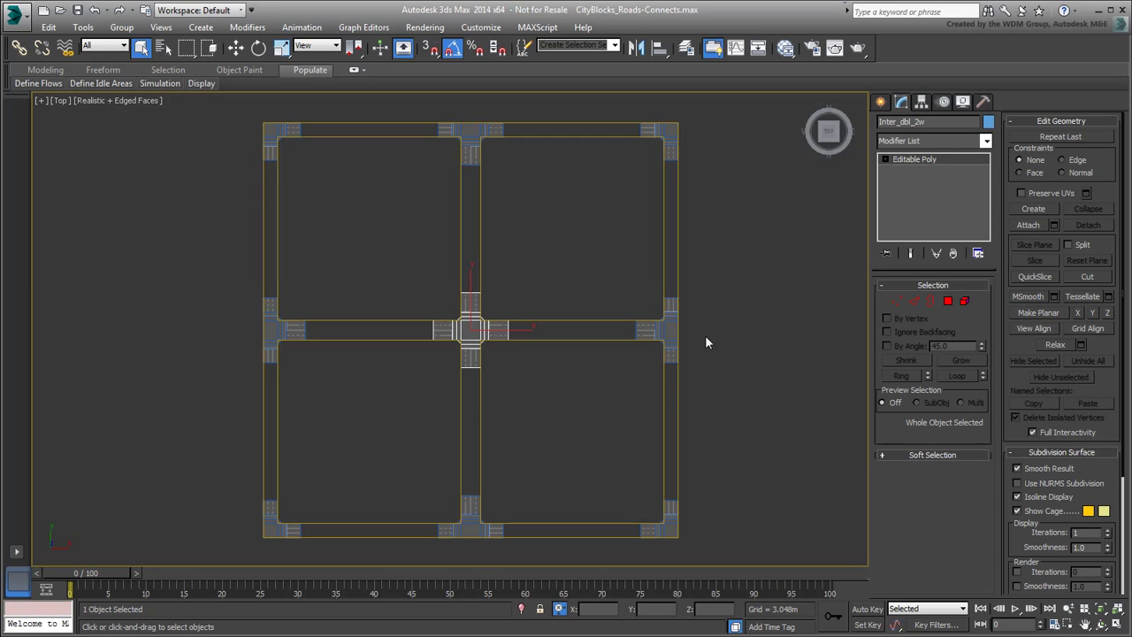
pyautogui.click(1053, 225)
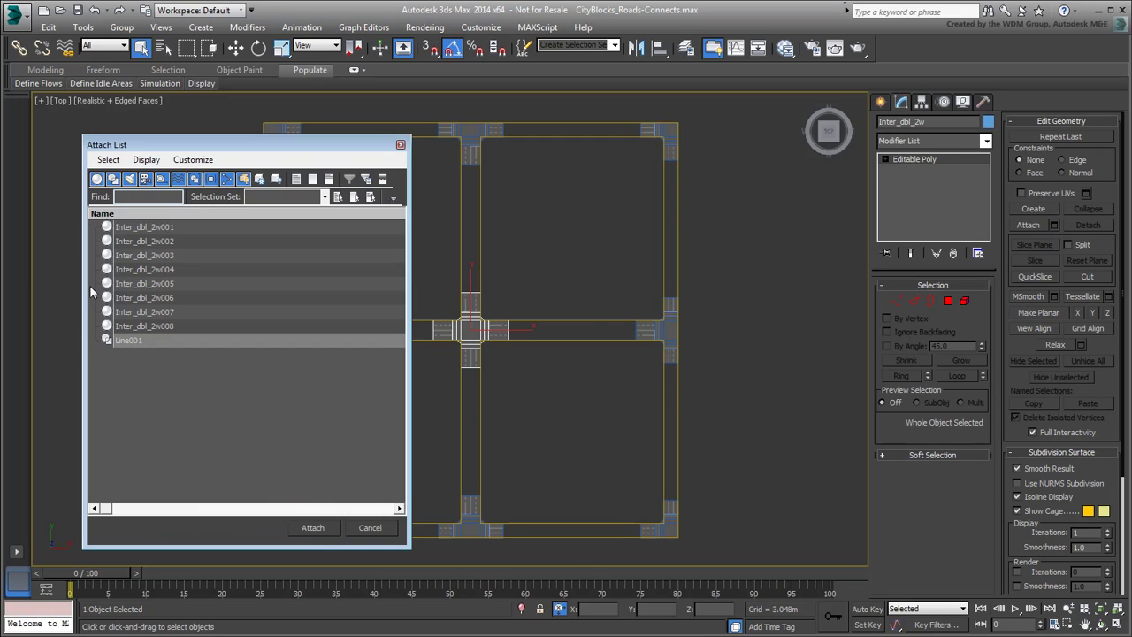
pyautogui.moveTo(133, 226); pyautogui.dragTo(146, 326)
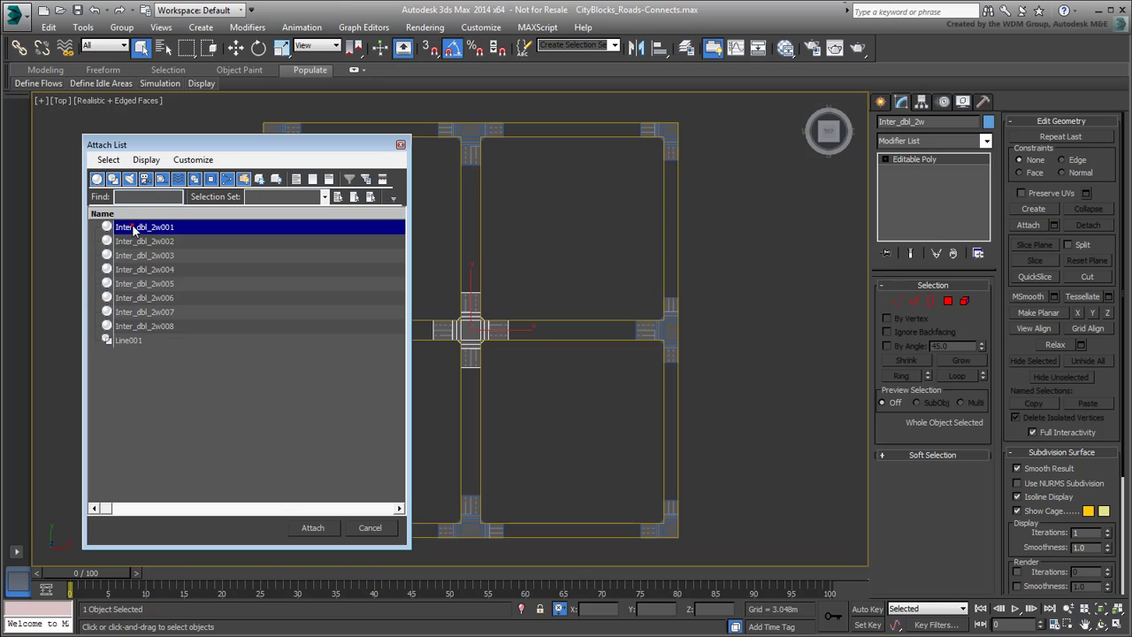
pyautogui.click(311, 530)
pyautogui.click(730, 411)
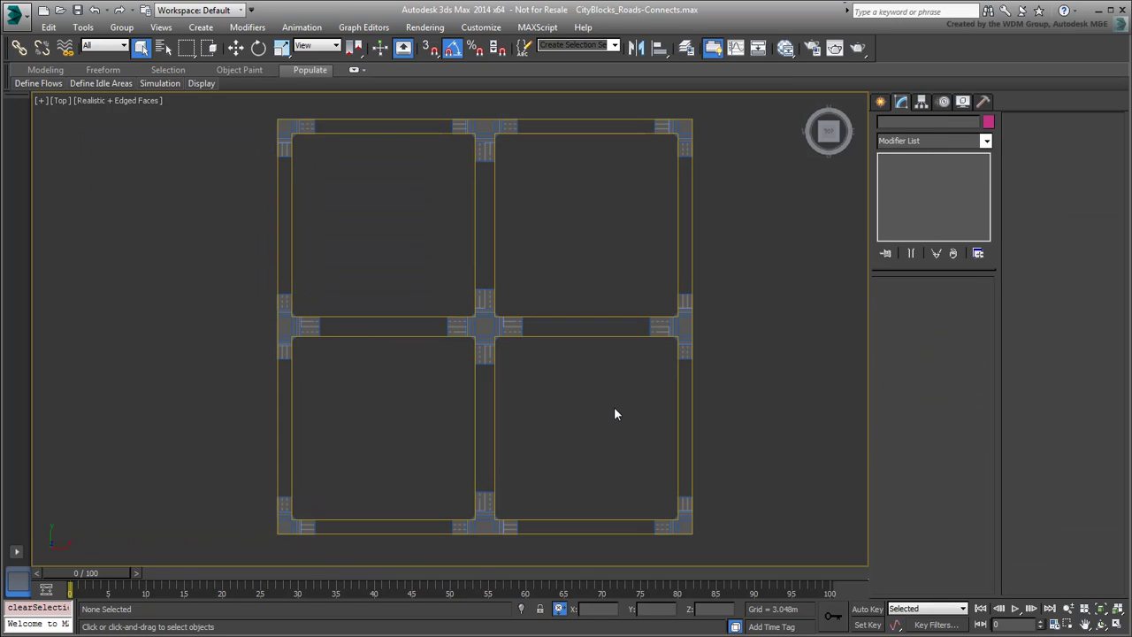
# - Confirm Midpoint is checked in the Grid and Snap Settings
pyautogui.rightClick(428, 49)
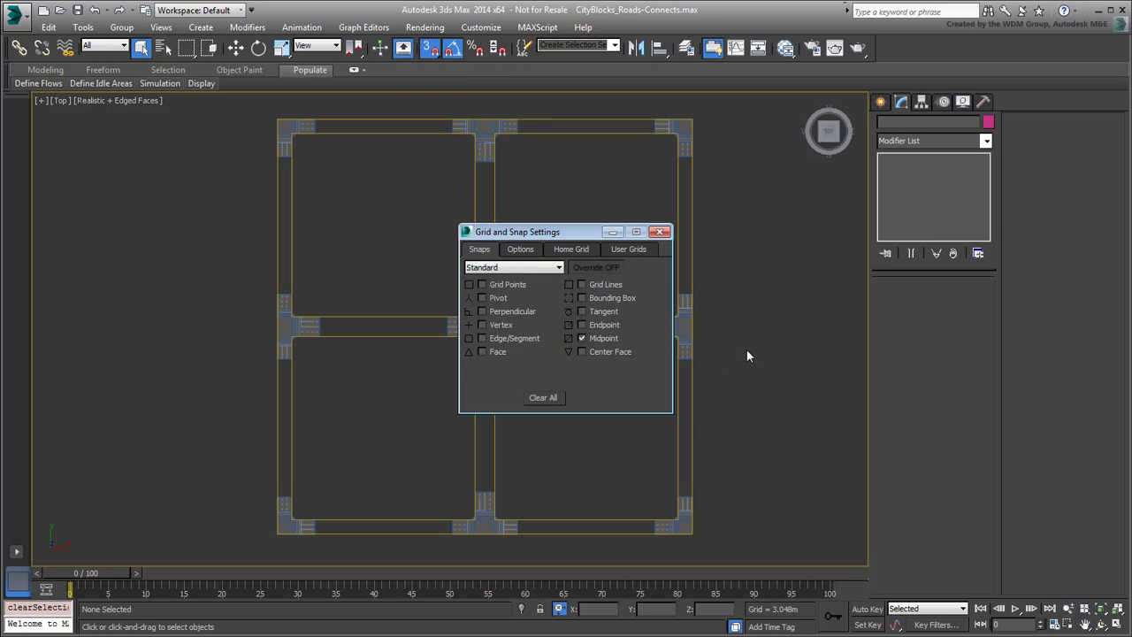
pyautogui.click(659, 233)
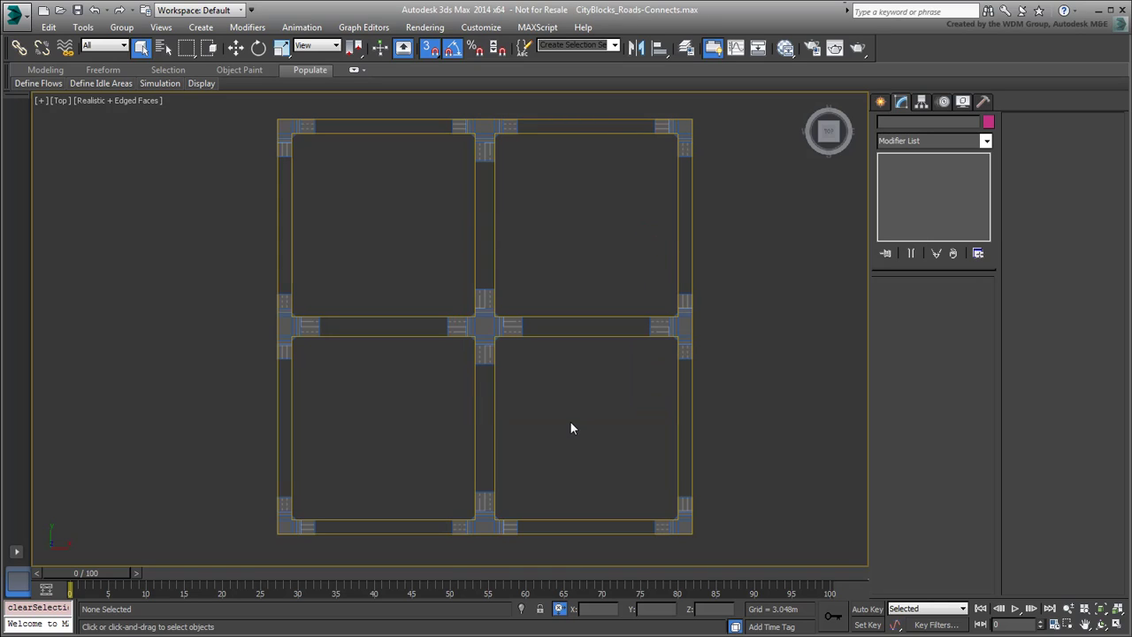
# - Draw snapped spline lines along the bottom-left and bottom-right outer roads
pyautogui.click(881, 102)
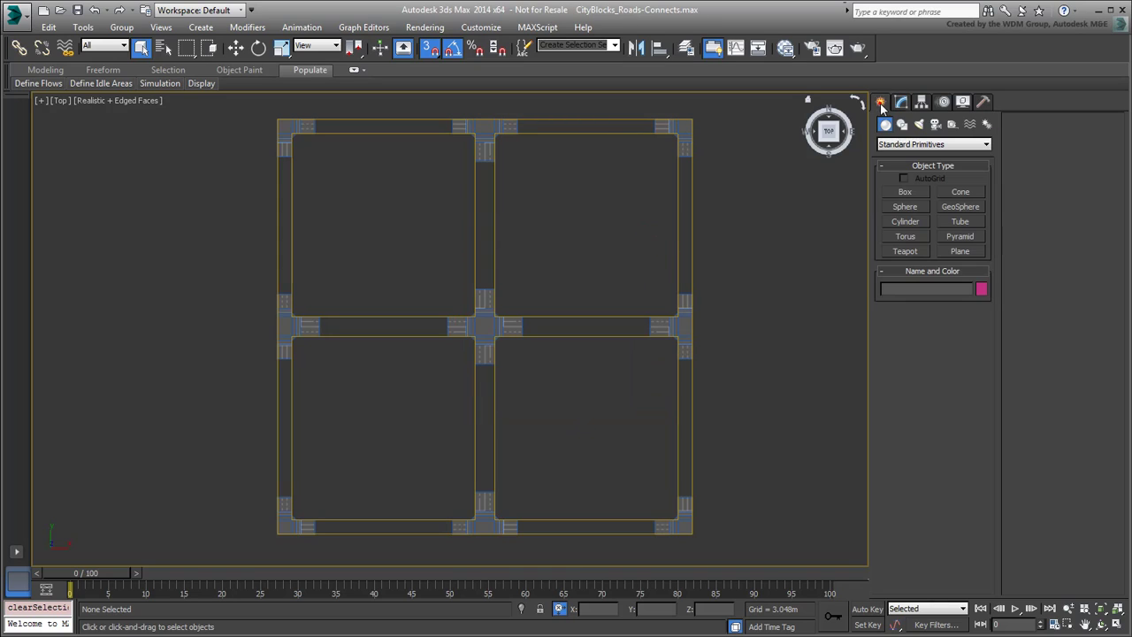
pyautogui.click(901, 125)
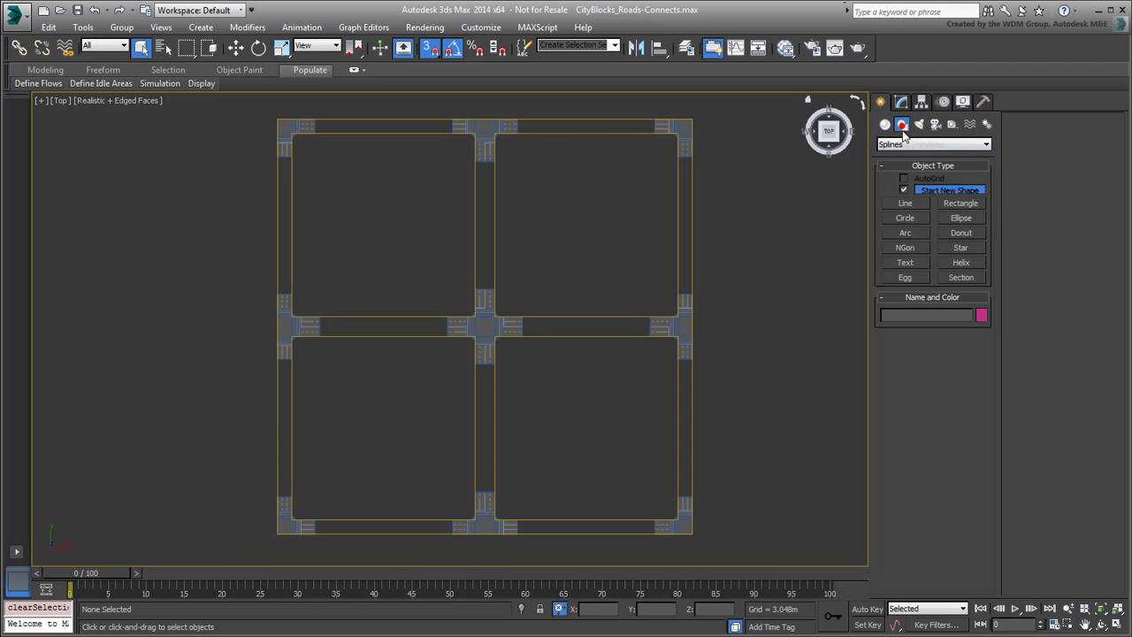
pyautogui.click(905, 203)
pyautogui.click(313, 526)
pyautogui.click(451, 526)
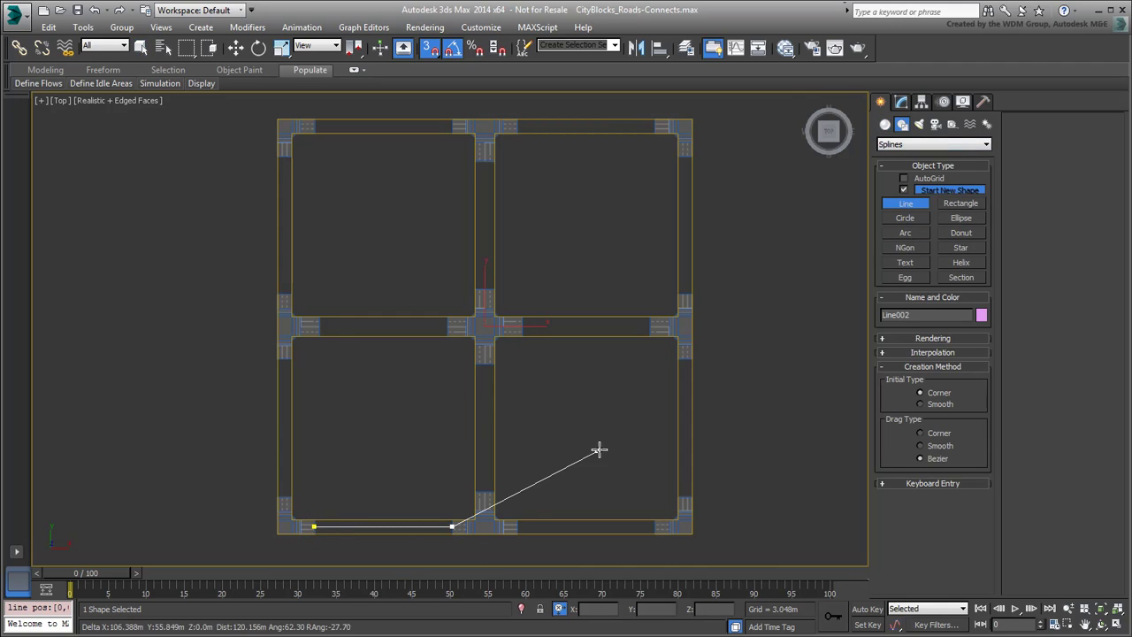
pyautogui.rightClick(618, 404)
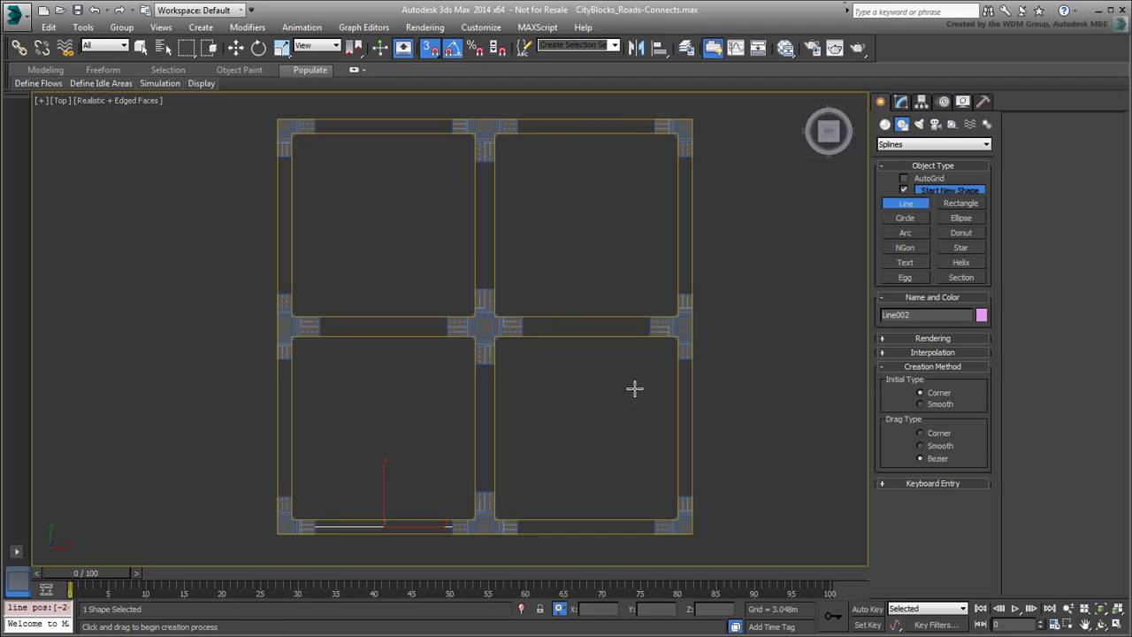
pyautogui.click(903, 190)
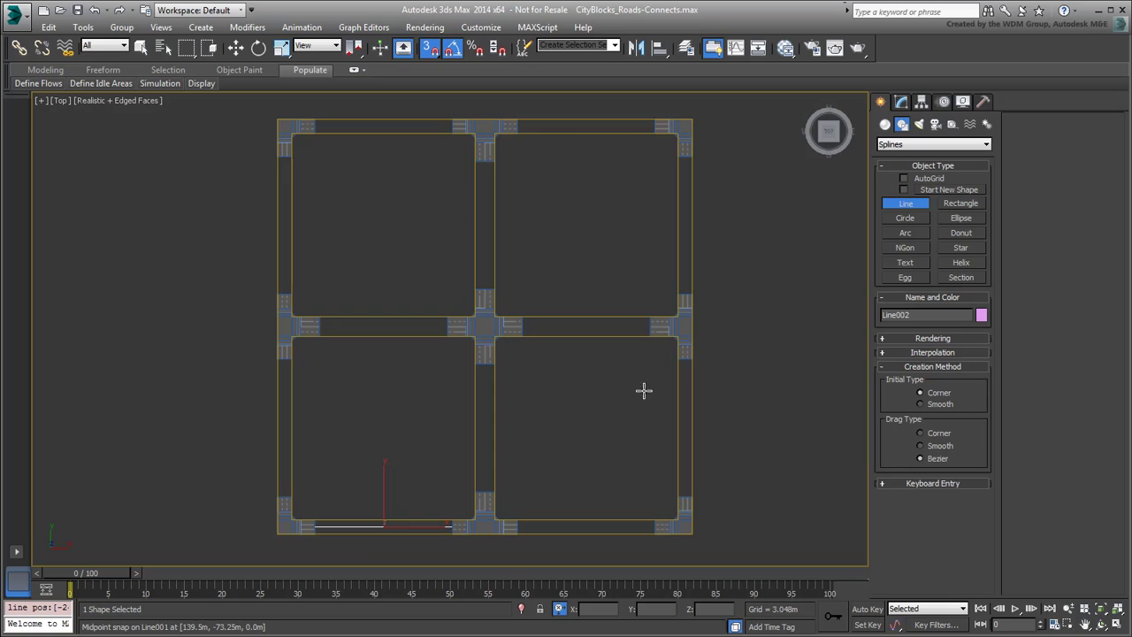
pyautogui.click(517, 526)
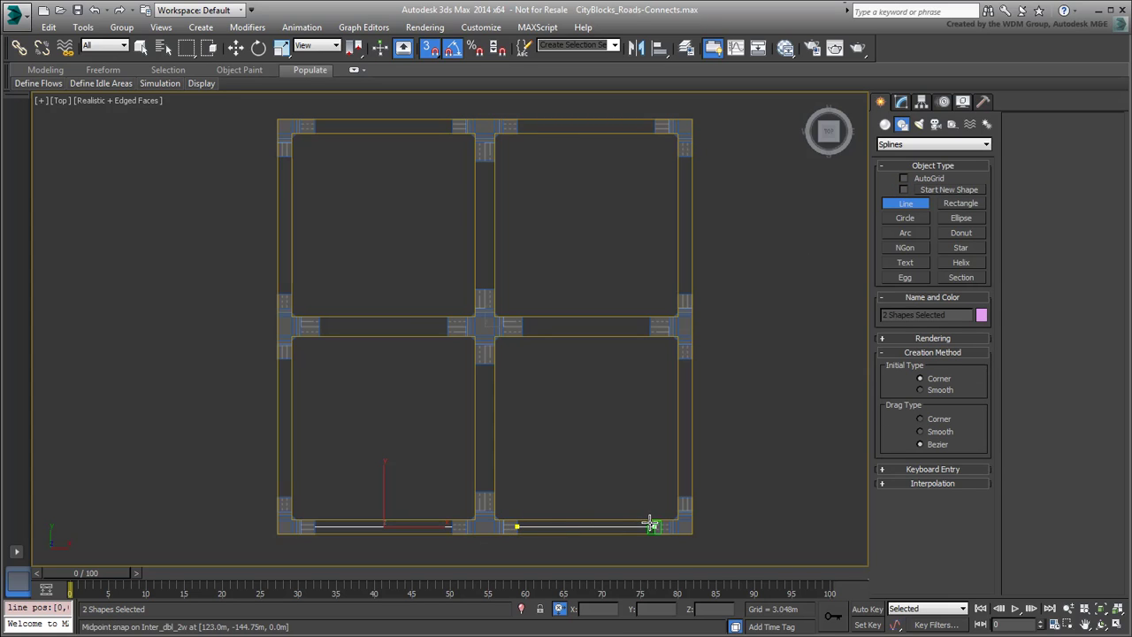
pyautogui.click(655, 526)
pyautogui.rightClick(688, 492)
# - Draw lines up the lower and upper right roads and along the top-right road
pyautogui.click(685, 496)
pyautogui.click(684, 361)
pyautogui.rightClick(637, 377)
pyautogui.click(685, 294)
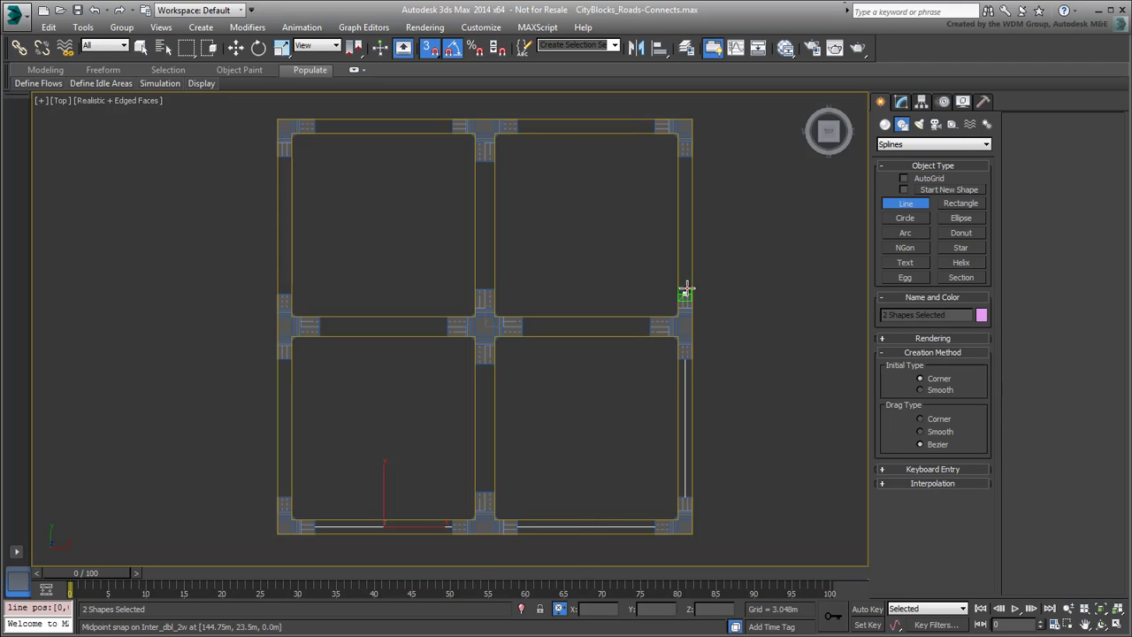
pyautogui.click(685, 154)
pyautogui.rightClick(600, 183)
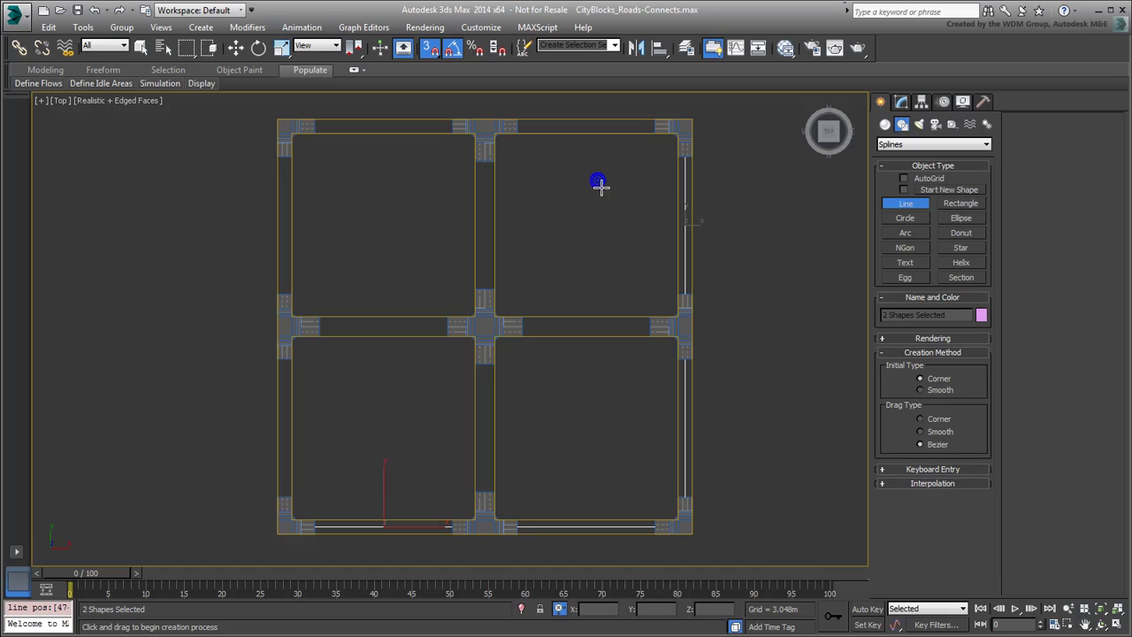
pyautogui.click(654, 127)
pyautogui.click(518, 126)
pyautogui.rightClick(535, 187)
# - Draw lines along the top-left road and down the upper and lower left roads
pyautogui.click(451, 126)
pyautogui.click(316, 126)
pyautogui.rightClick(371, 186)
pyautogui.click(283, 156)
pyautogui.click(284, 294)
pyautogui.rightClick(373, 259)
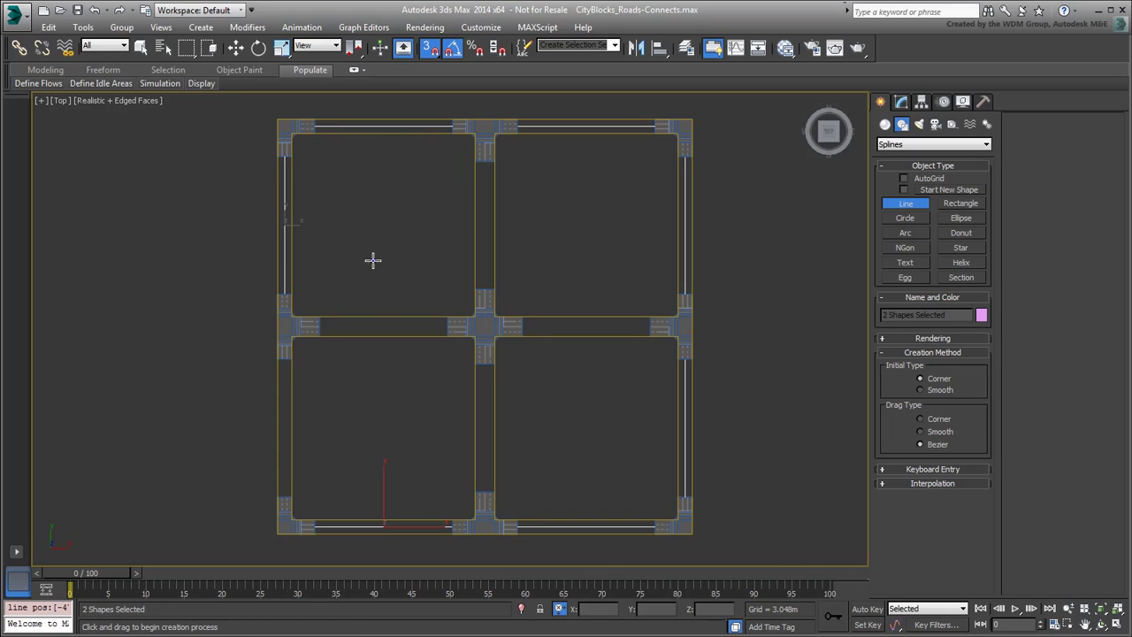
pyautogui.click(284, 358)
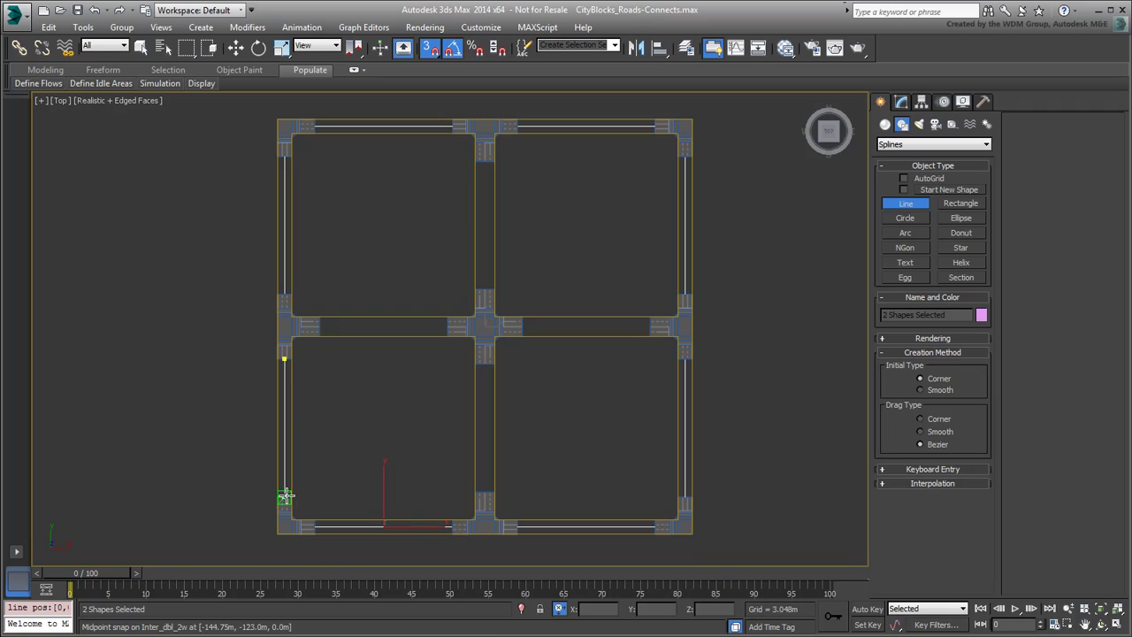
pyautogui.click(283, 495)
pyautogui.rightClick(401, 419)
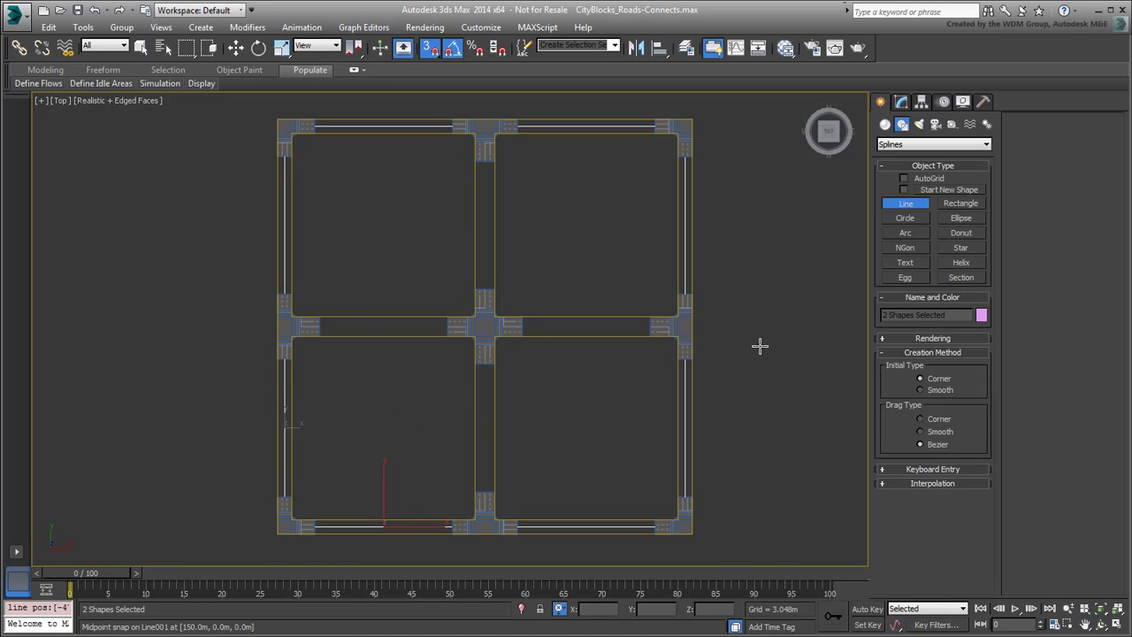
# - Draw Line003 through the four central roads meeting at the middle crossing
pyautogui.hotkey('ctrl', 'd')
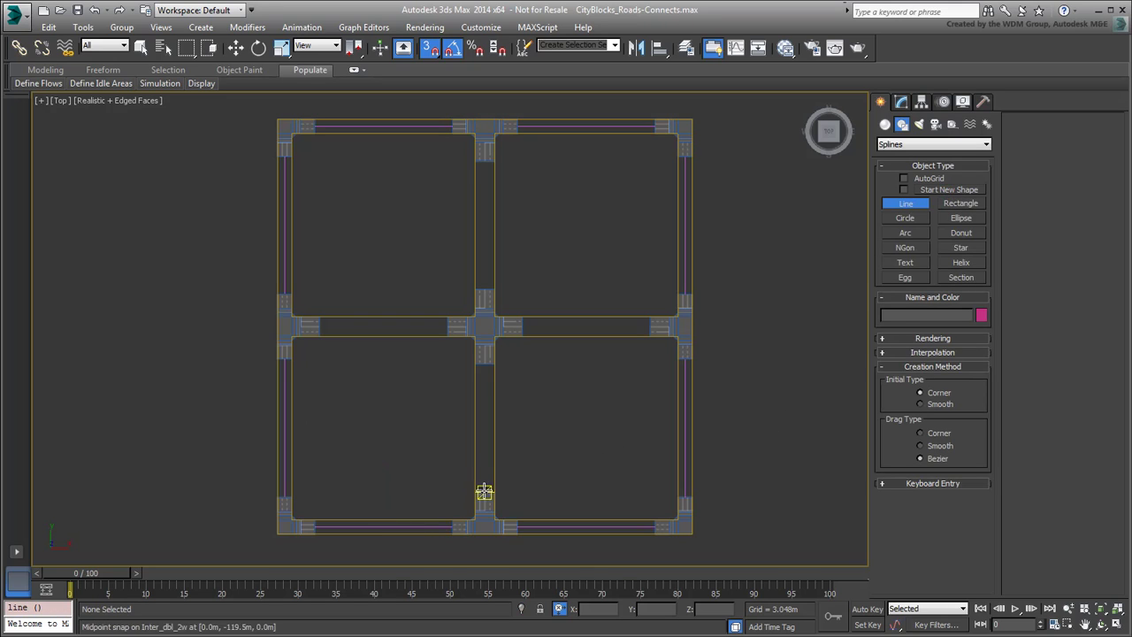
pyautogui.click(484, 492)
pyautogui.click(485, 363)
pyautogui.rightClick(649, 327)
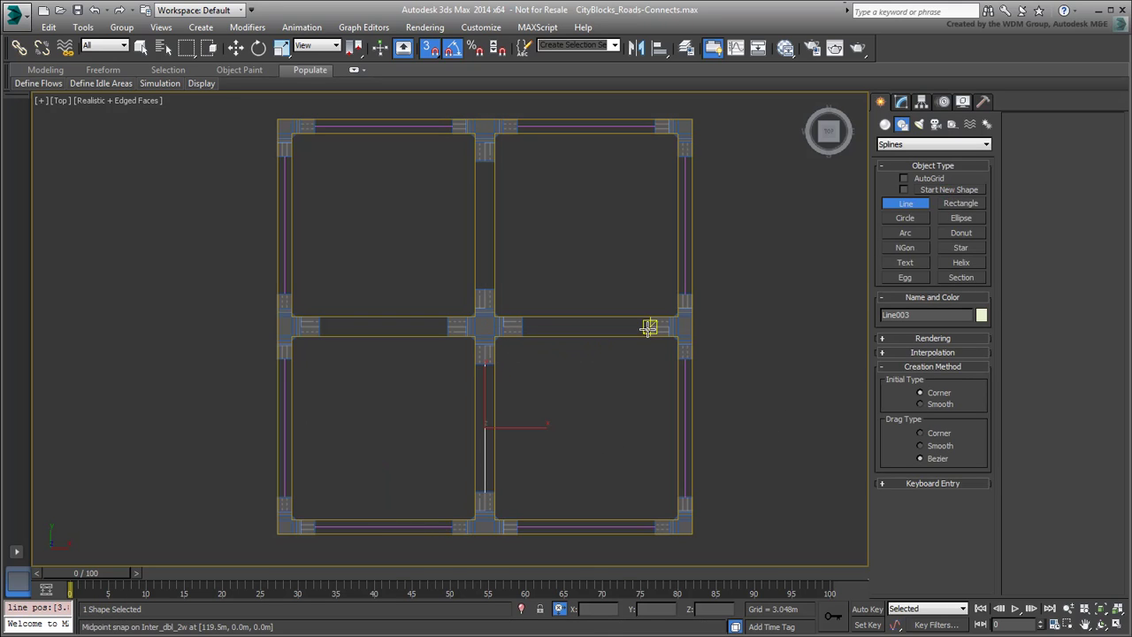
pyautogui.click(648, 327)
pyautogui.click(522, 326)
pyautogui.rightClick(525, 245)
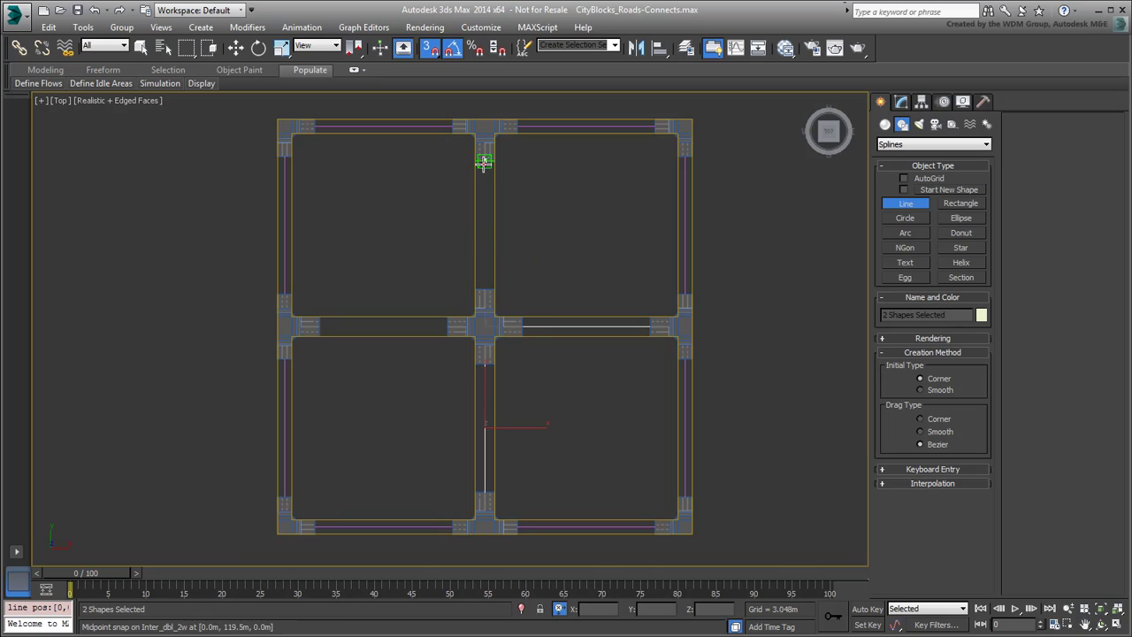
pyautogui.click(483, 163)
pyautogui.click(485, 292)
pyautogui.rightClick(454, 265)
pyautogui.click(318, 326)
pyautogui.click(446, 327)
pyautogui.rightClick(543, 280)
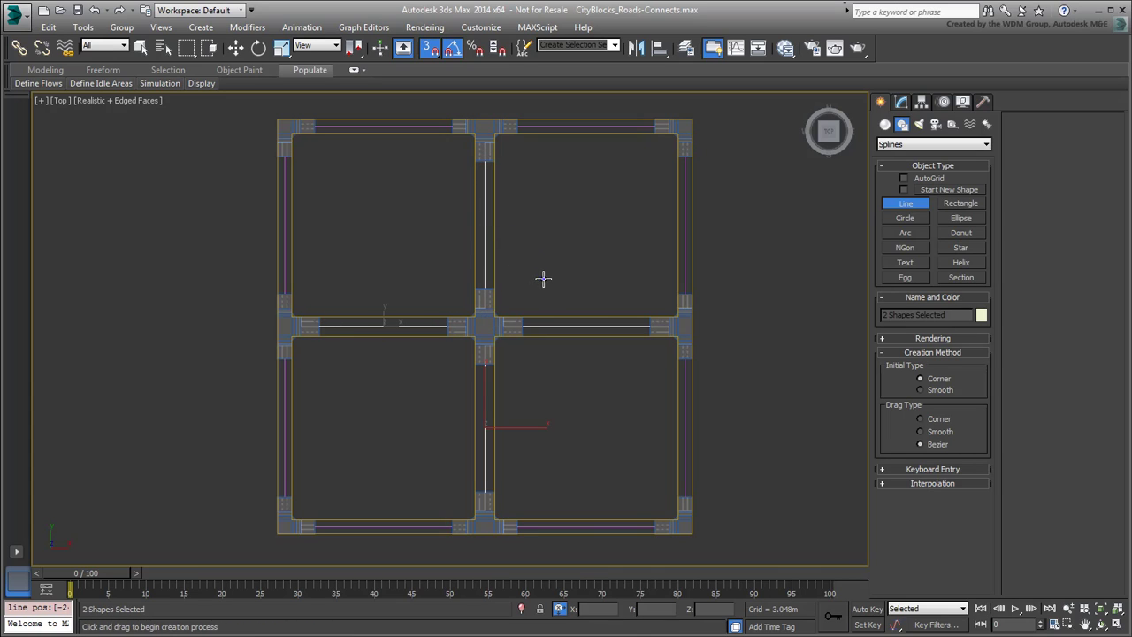
pyautogui.rightClick(758, 394)
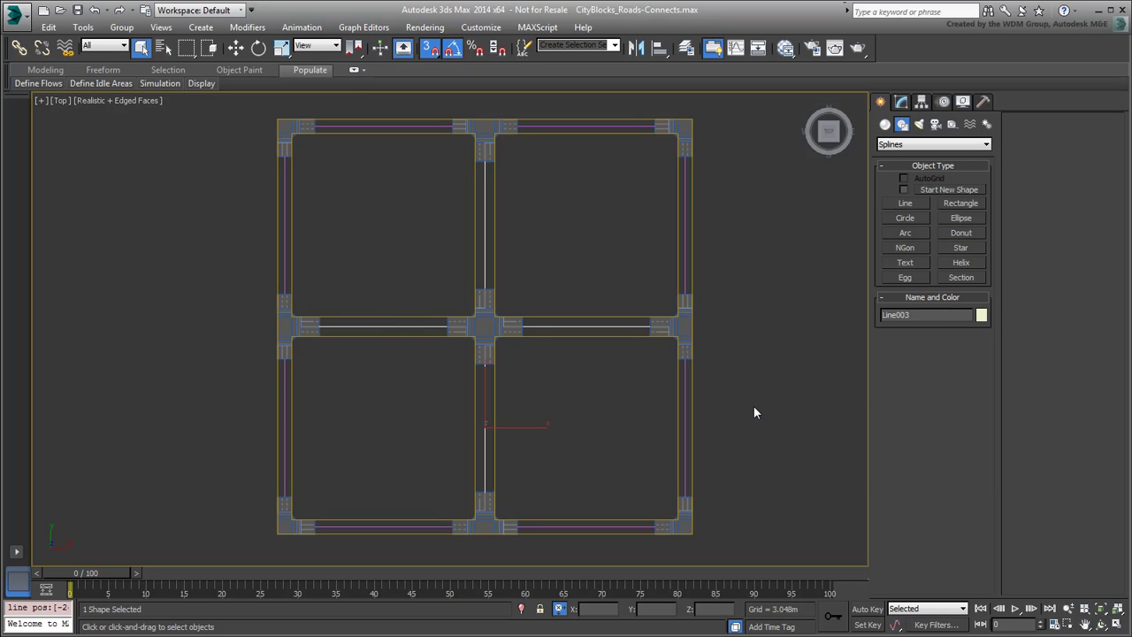
pyautogui.moveTo(754, 412); pyautogui.dragTo(716, 405, button='middle')
# - Maximize the Perspective view and add a Sweep modifier to Line003
pyautogui.hotkey('alt', 'w')
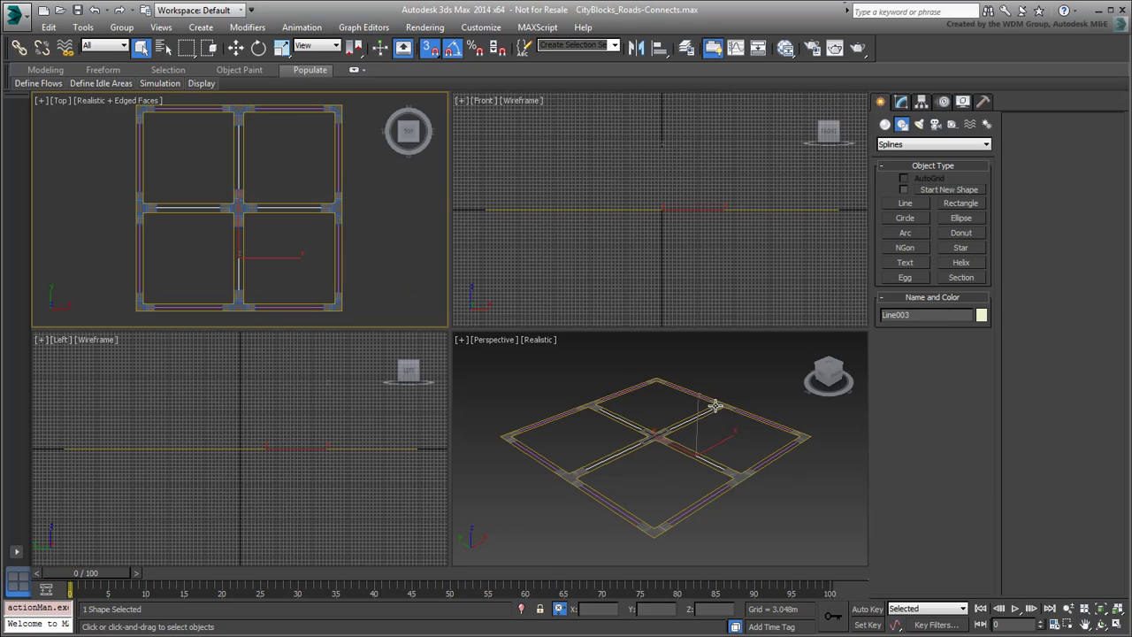
pyautogui.hotkey('alt', 'w')
pyautogui.keyDown('alt'); pyautogui.moveTo(468, 372); pyautogui.dragTo(465, 404, button='middle'); pyautogui.keyUp('alt')
pyautogui.scroll(5, 477, 370)
pyautogui.scroll(-1, 492, 380)
pyautogui.moveTo(505, 437); pyautogui.dragTo(483, 459, button='middle')
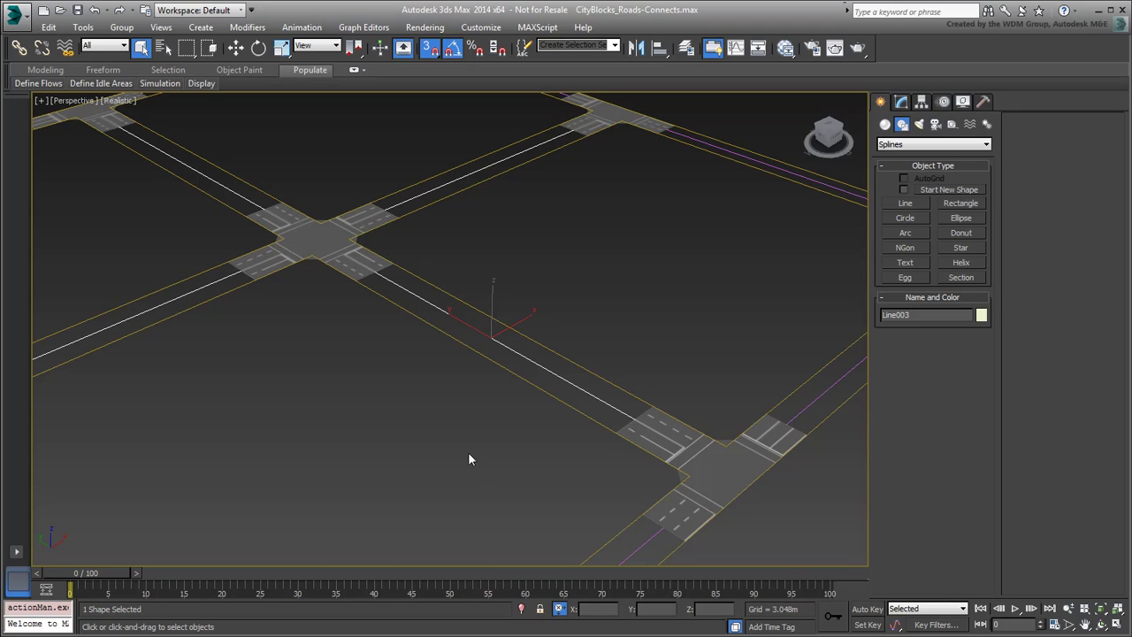
pyautogui.click(900, 104)
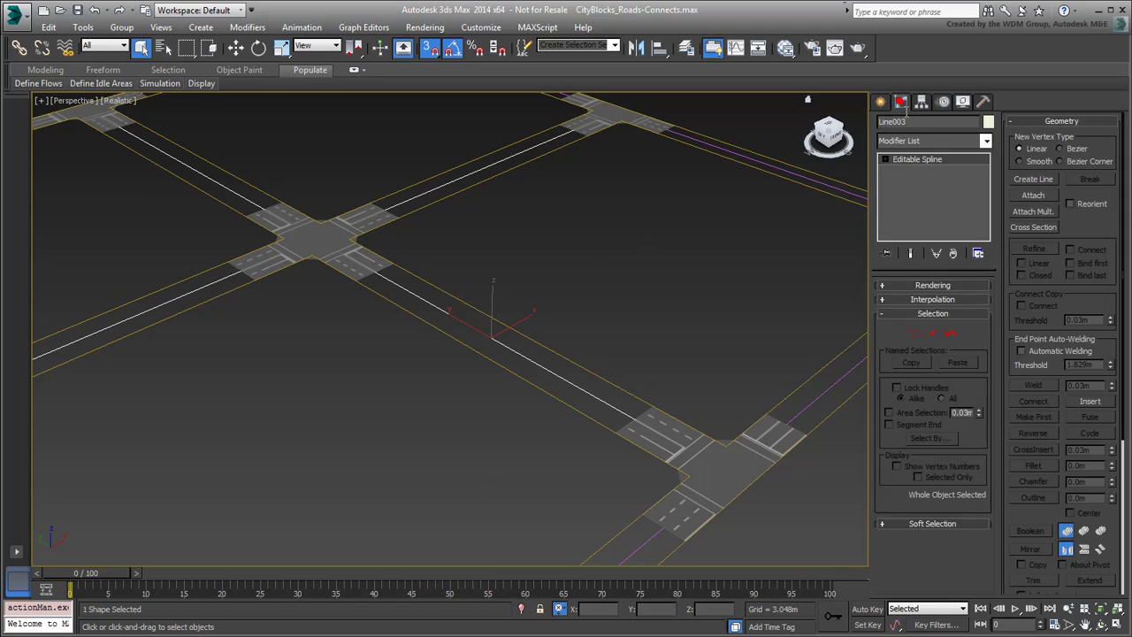
pyautogui.click(985, 142)
pyautogui.scroll(-10, 989, 233)
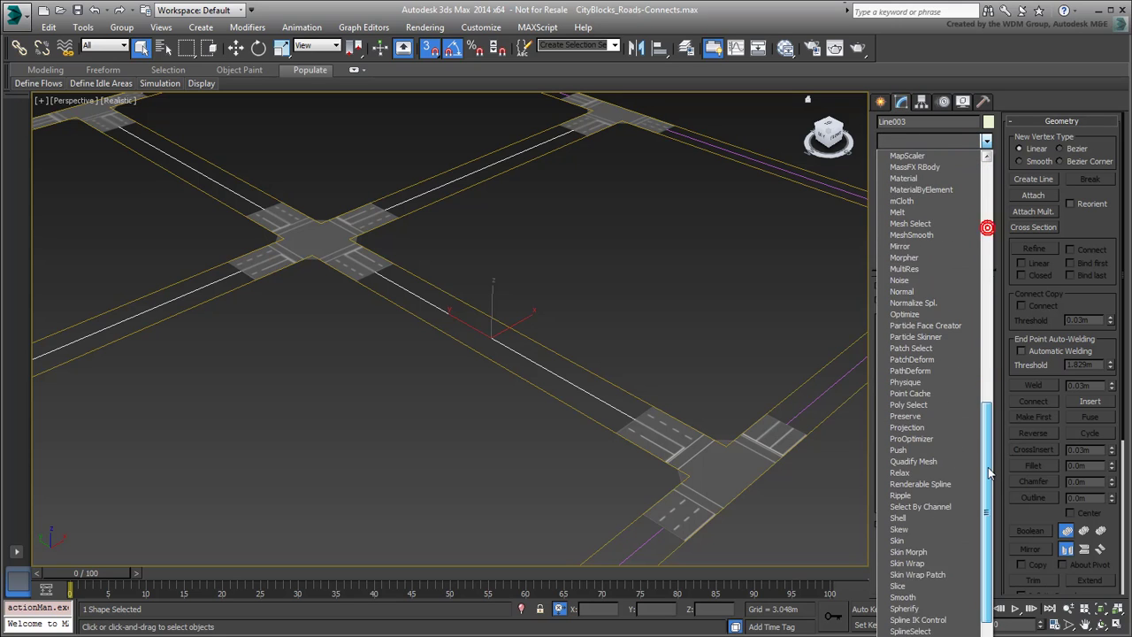
pyautogui.scroll(-5, 985, 227)
pyautogui.scroll(-5, 920, 505)
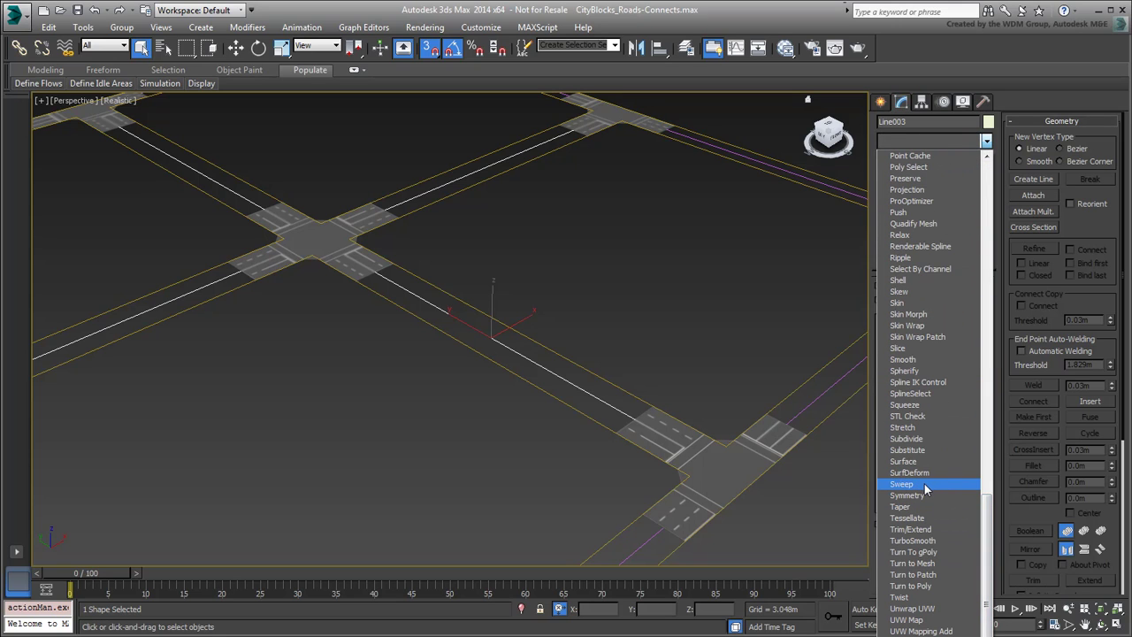
pyautogui.click(918, 485)
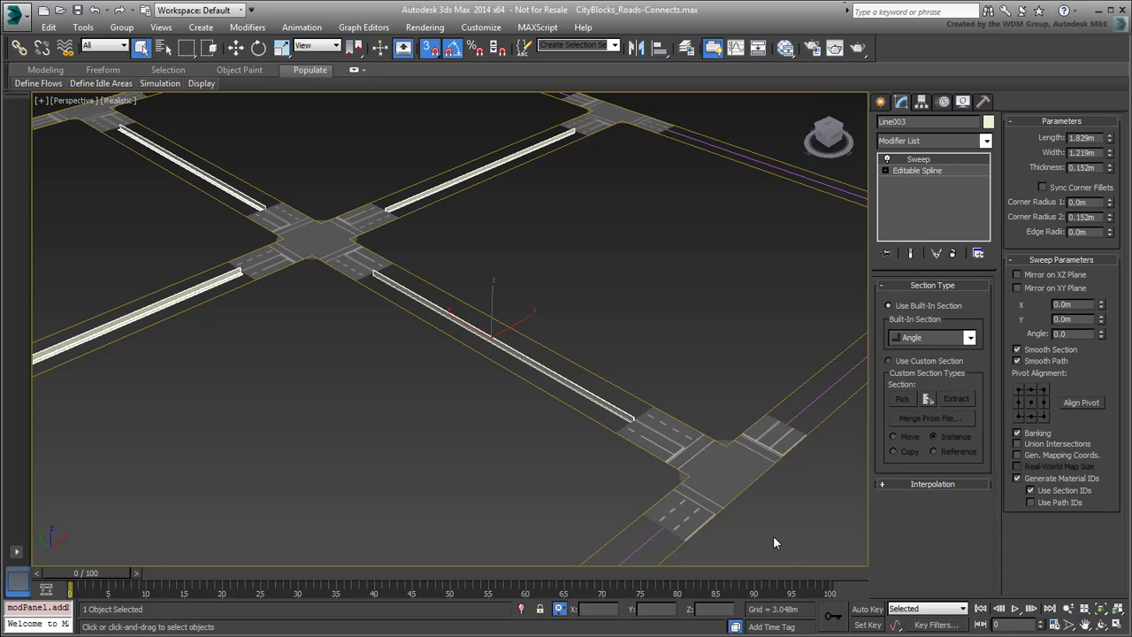
# - Give the sweep a Bar section with Length 14.0m and Width 14.0m
pyautogui.click(969, 337)
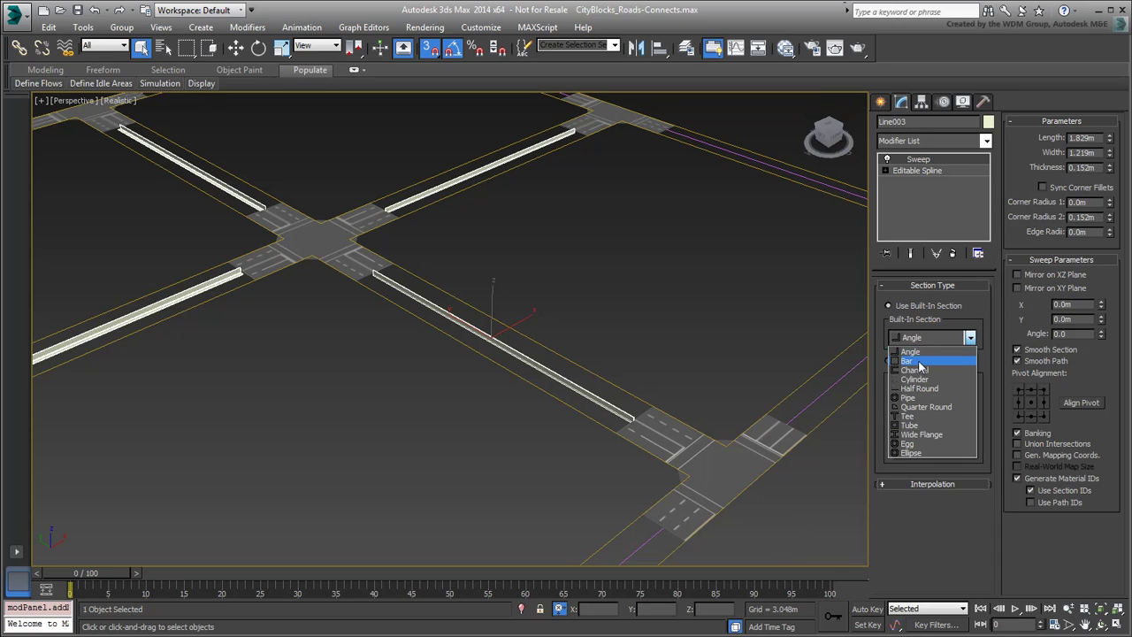
pyautogui.click(906, 362)
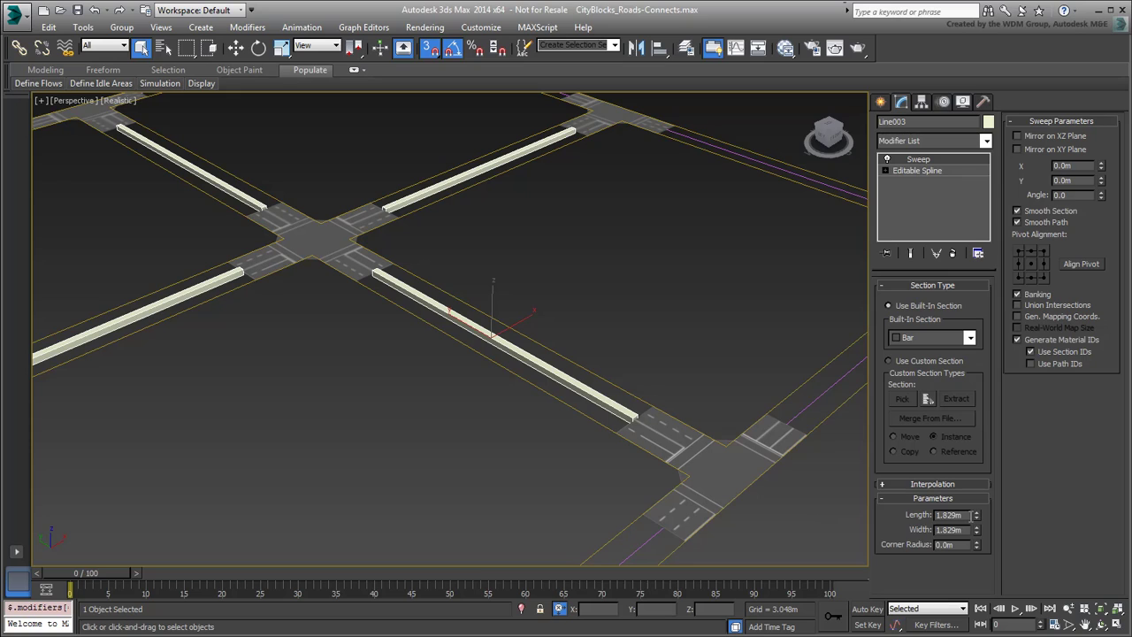
pyautogui.doubleClick(950, 514)
pyautogui.write('14')
pyautogui.press('Tab')
pyautogui.write('14')
pyautogui.press('Return')
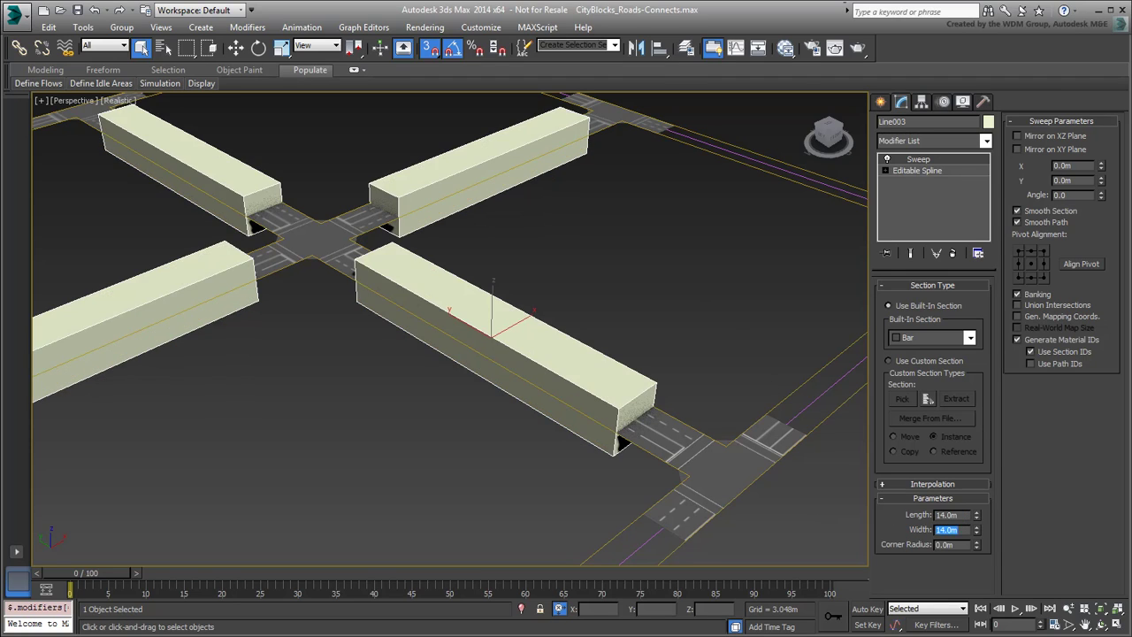
pyautogui.moveTo(657, 278); pyautogui.dragTo(657, 320, button='middle')
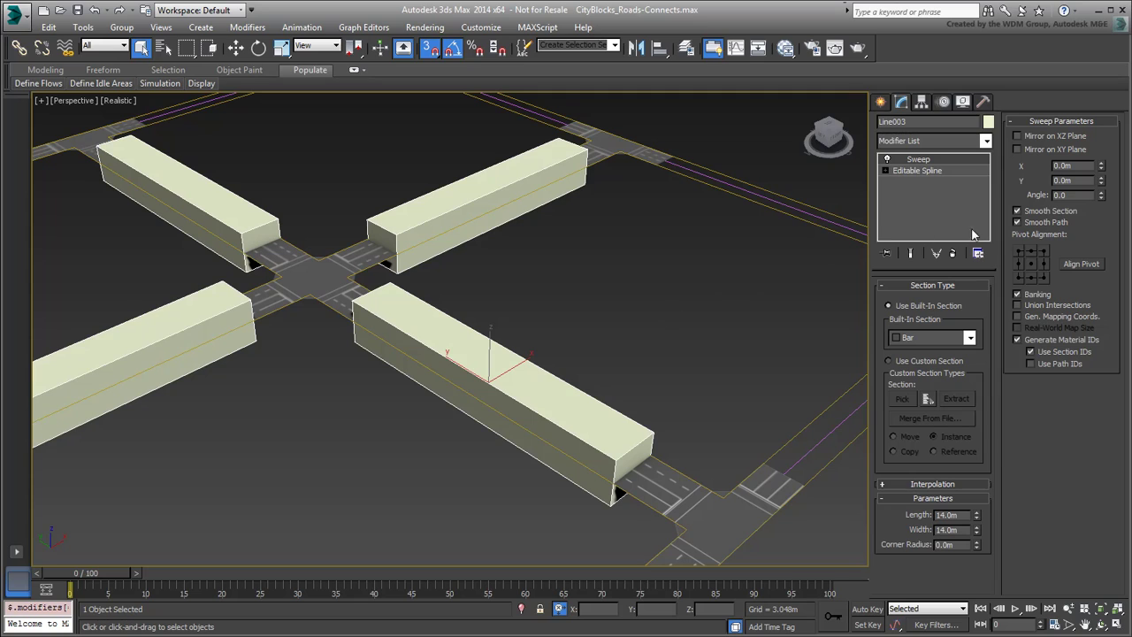
# - Try the sweep's Pivot Alignment options and settle on top-middle so the box tops meet the path
pyautogui.click(1019, 252)
pyautogui.click(1018, 264)
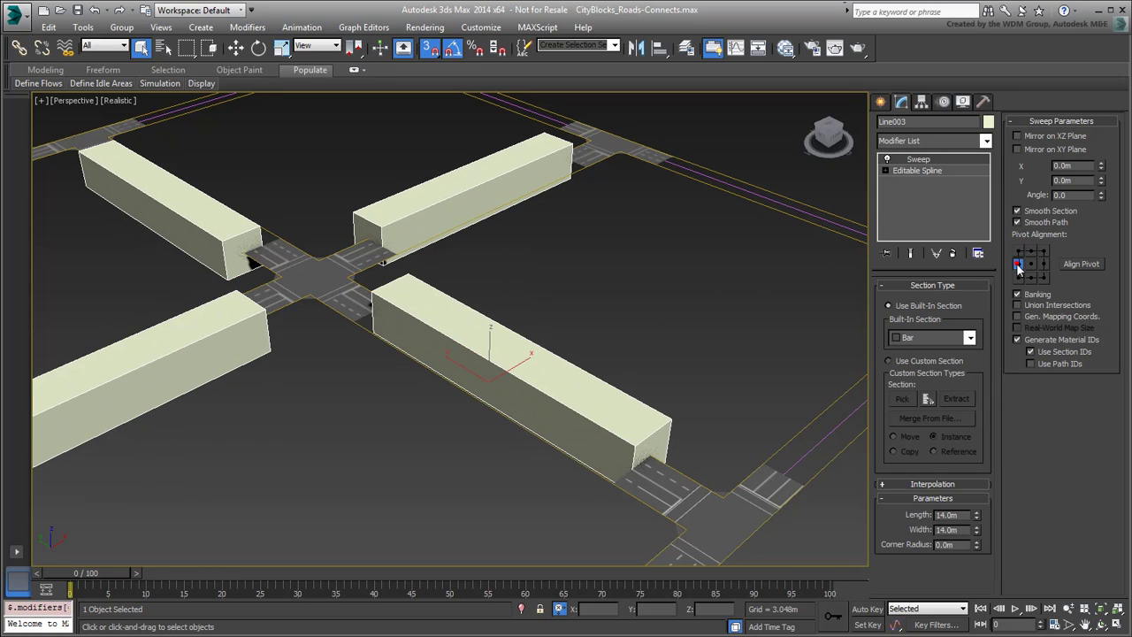
pyautogui.click(1031, 277)
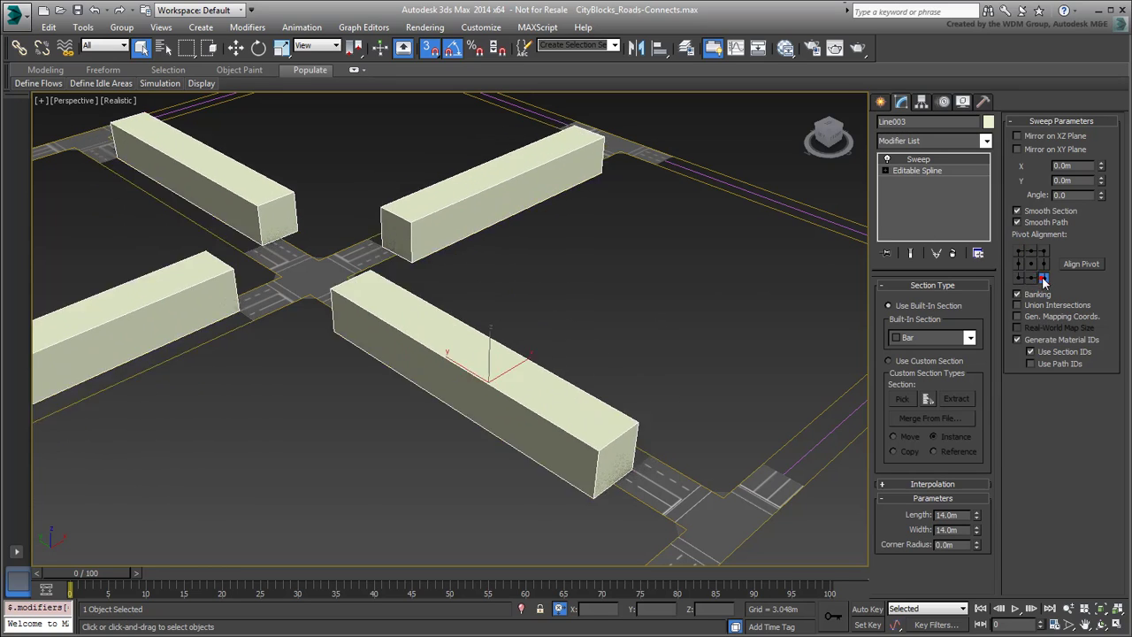
pyautogui.click(1043, 264)
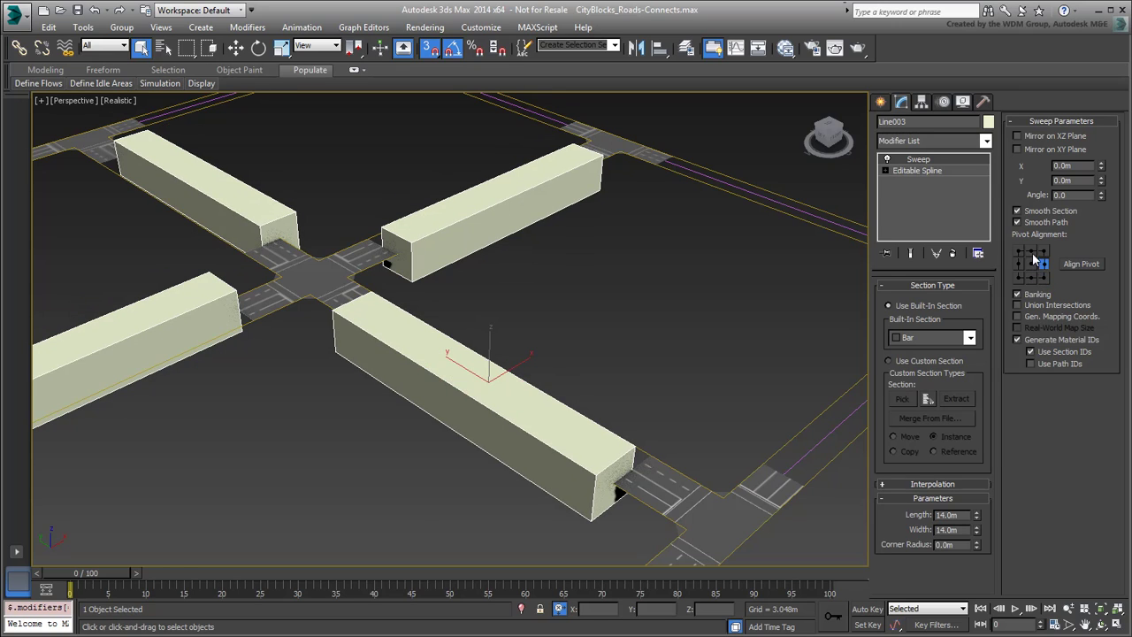
pyautogui.click(1043, 252)
pyautogui.click(1031, 252)
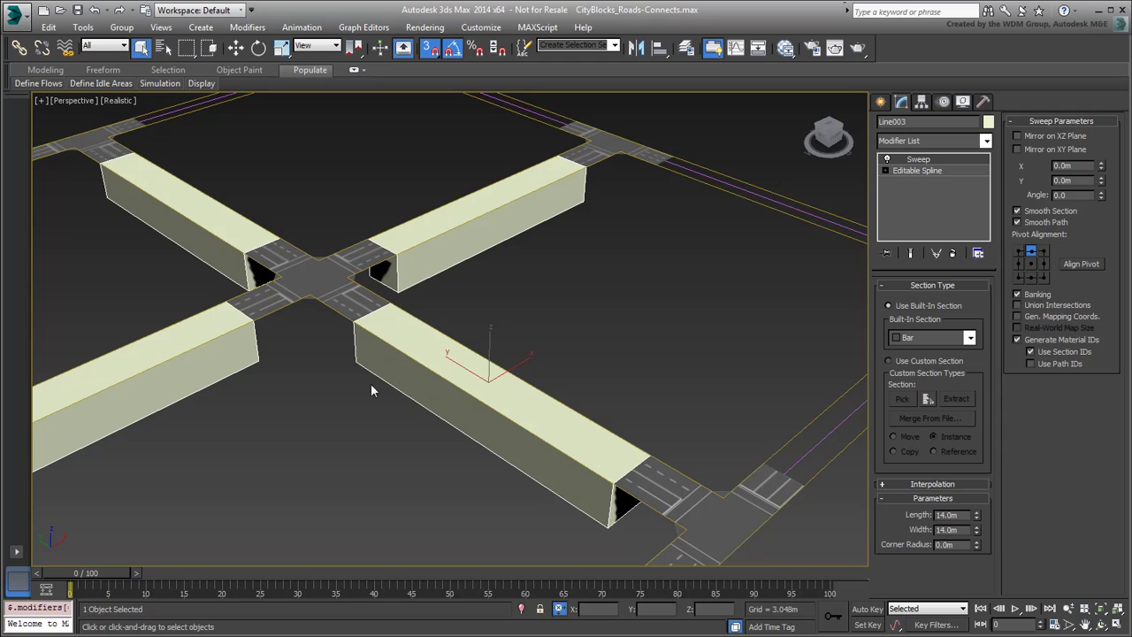
# - In the Slate Material Editor, create Arch & Design Material #58 using the Matte Finish template
pyautogui.scroll(-3, 372, 386)
pyautogui.scroll(-3, 505, 371)
pyautogui.moveTo(518, 397); pyautogui.dragTo(616, 399, button='middle')
pyautogui.click(786, 47)
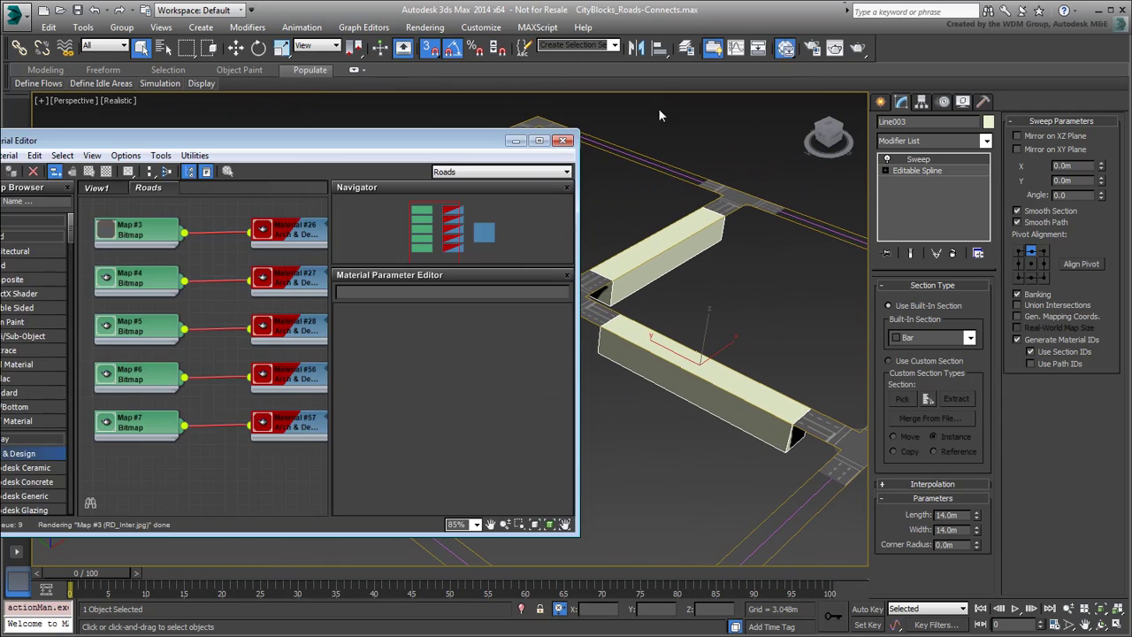
pyautogui.moveTo(202, 149); pyautogui.dragTo(266, 132)
pyautogui.moveTo(62, 442); pyautogui.dragTo(265, 408)
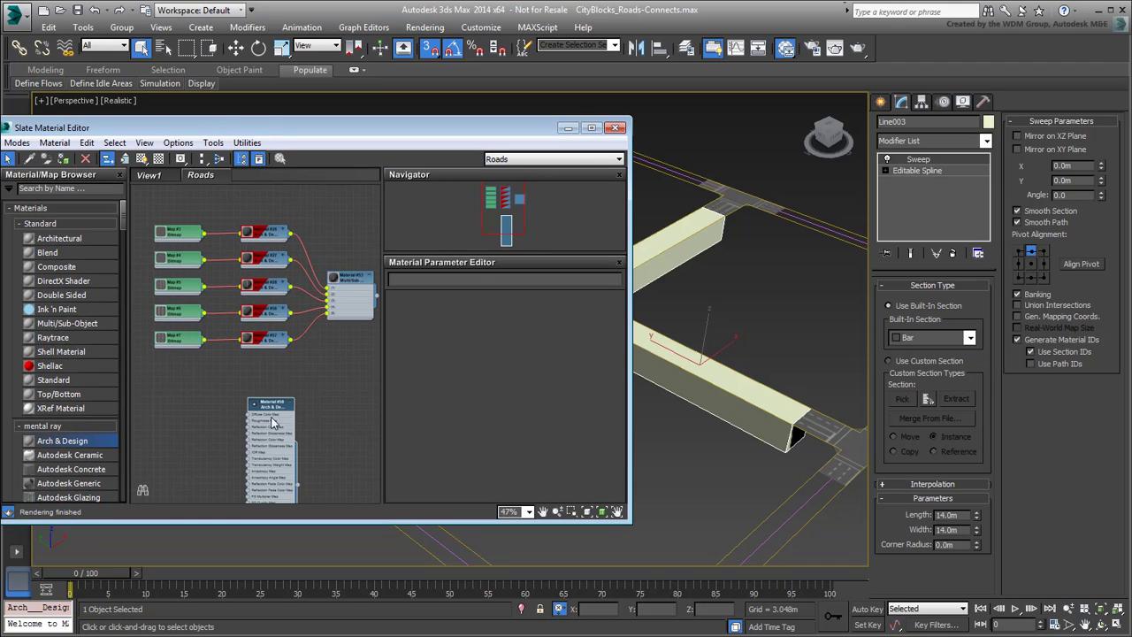
pyautogui.doubleClick(276, 408)
pyautogui.click(610, 311)
pyautogui.click(534, 333)
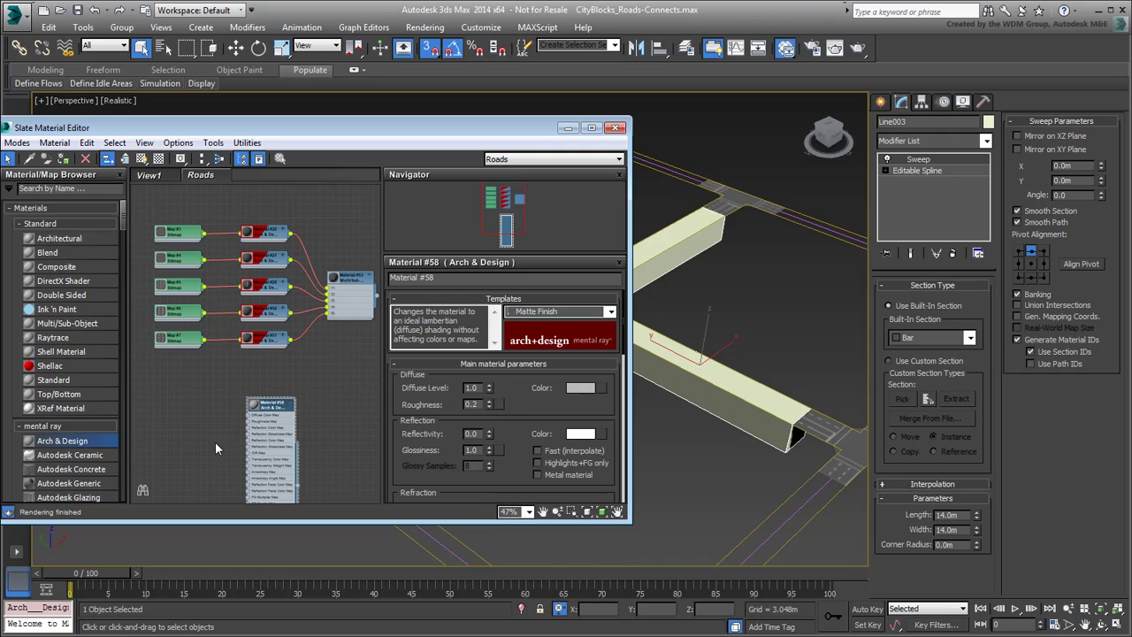
# - Add an RD_2w-dbl.jpg bitmap (Map #8) to Material #58's diffuse
pyautogui.moveTo(215, 441); pyautogui.dragTo(249, 425, button='middle')
pyautogui.click(183, 347)
pyautogui.scroll(3, 217, 442)
pyautogui.scroll(2, 219, 428)
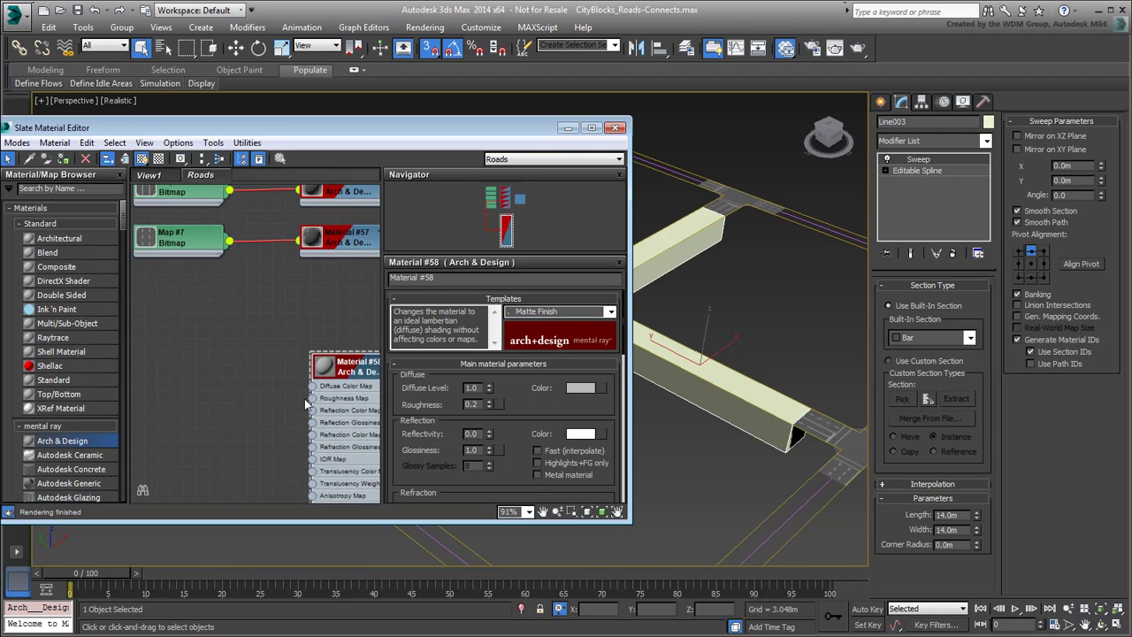
pyautogui.rightClick(250, 371)
pyautogui.moveTo(285, 375)
pyautogui.click(389, 232)
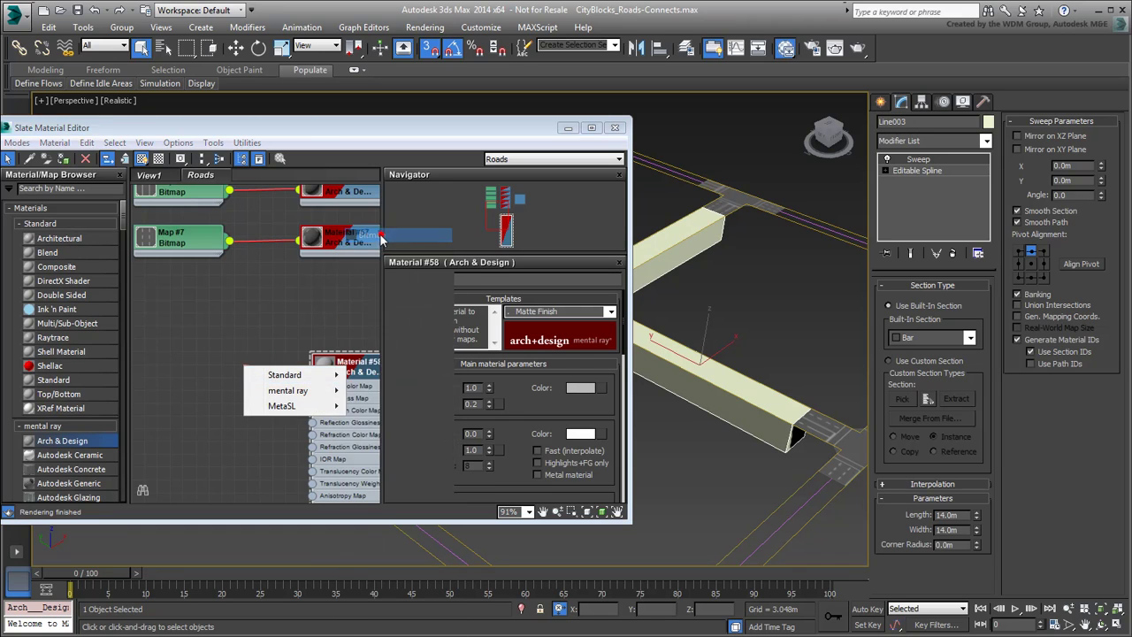
pyautogui.moveTo(584, 150); pyautogui.dragTo(584, 179)
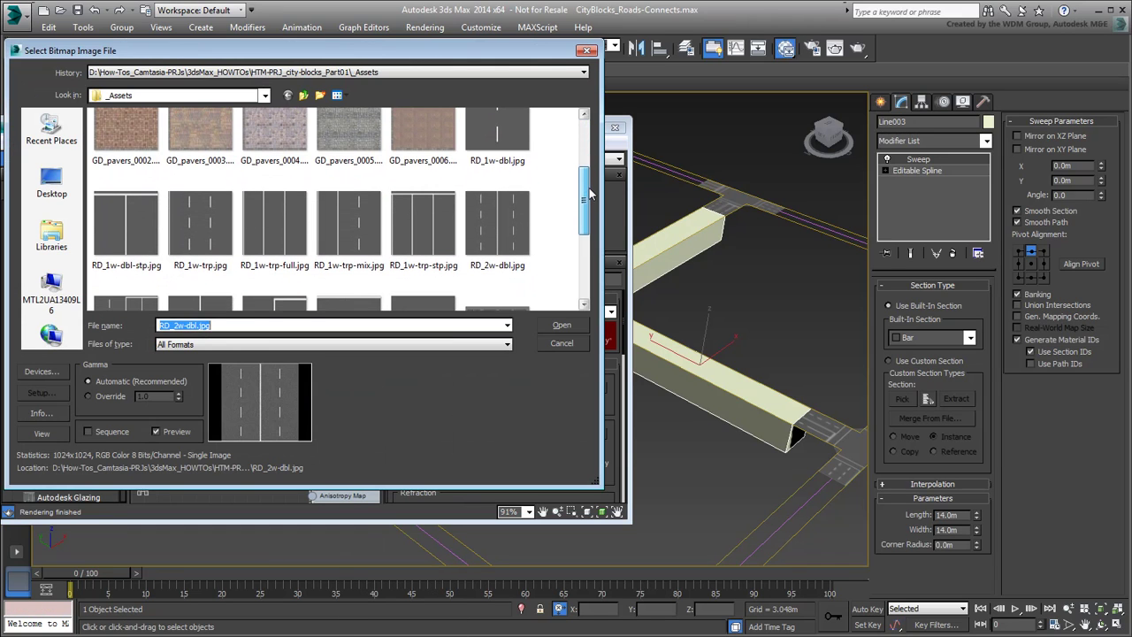
pyautogui.click(493, 225)
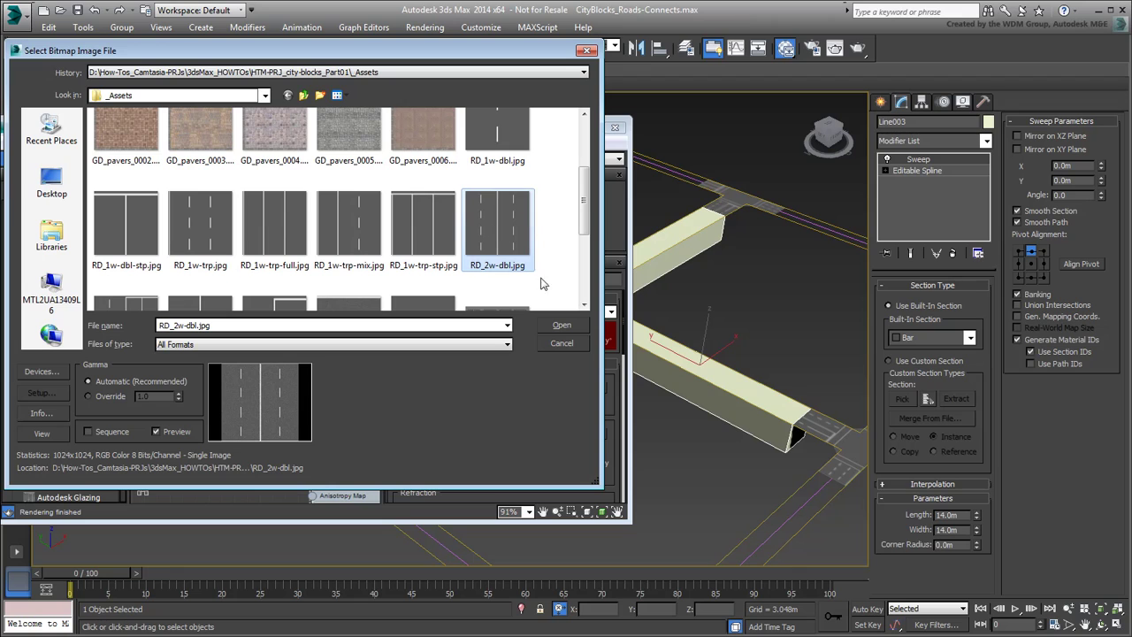
pyautogui.click(556, 327)
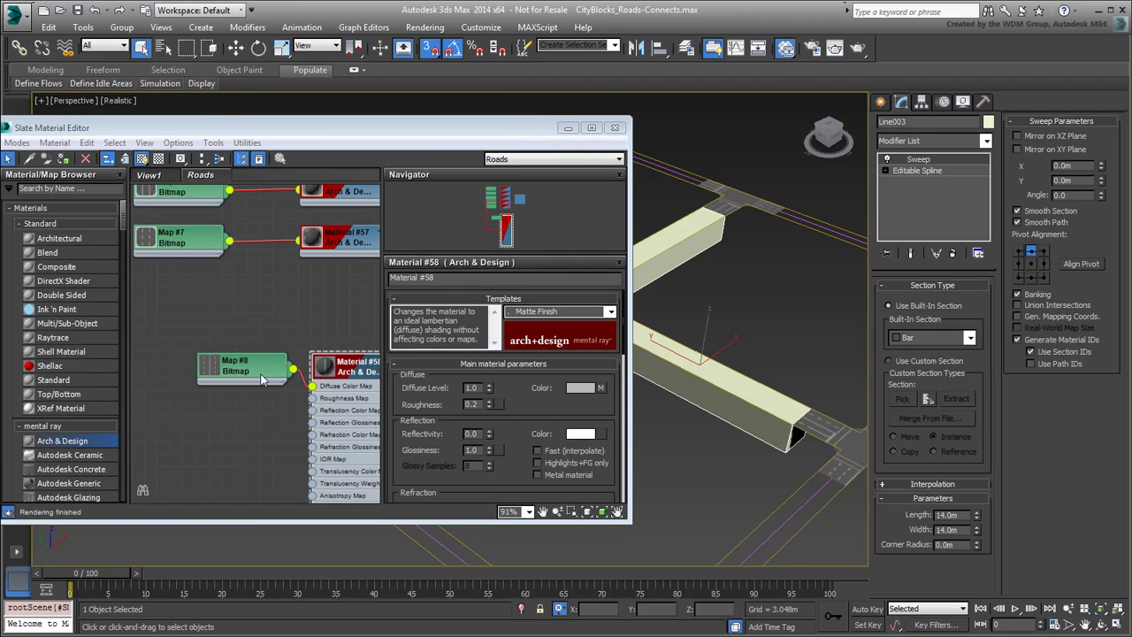
# - Assign Material #58 to the swept road and enable Gen. Mapping Coords on the sweep
pyautogui.moveTo(260, 380); pyautogui.dragTo(221, 380)
pyautogui.scroll(-2, 256, 389)
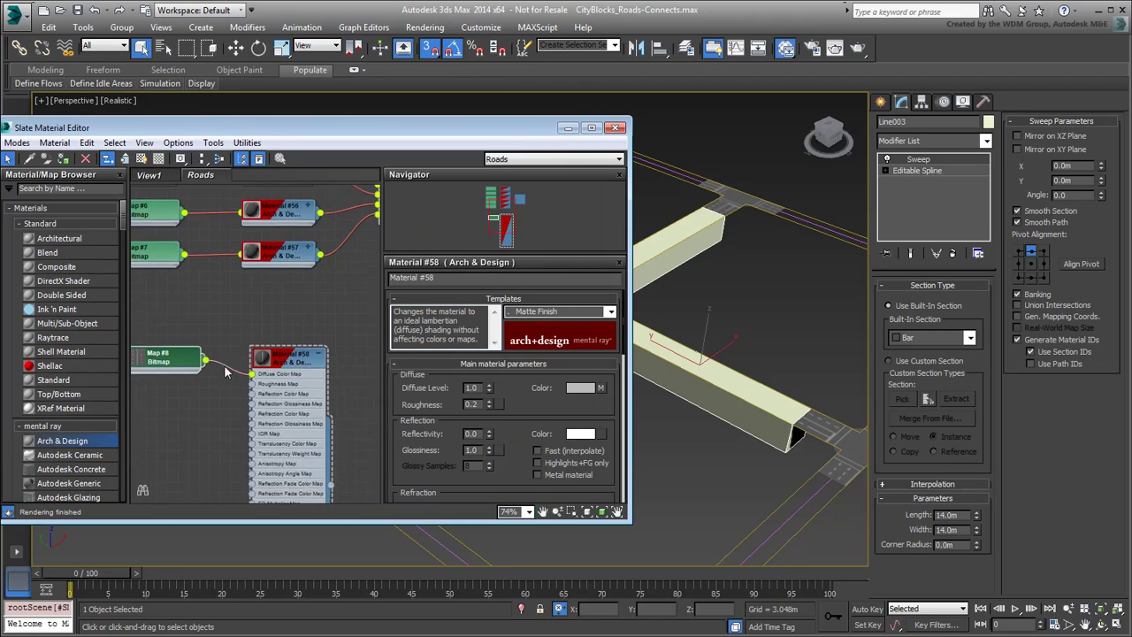
pyautogui.scroll(-1, 249, 389)
pyautogui.scroll(-1, 252, 407)
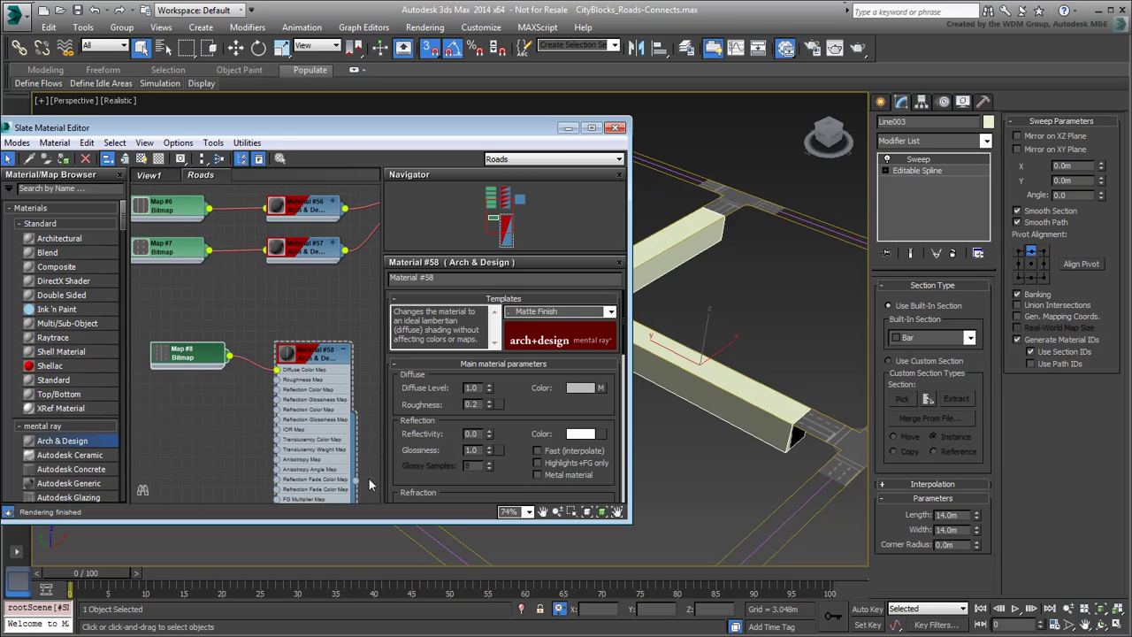
pyautogui.moveTo(356, 484); pyautogui.dragTo(719, 401)
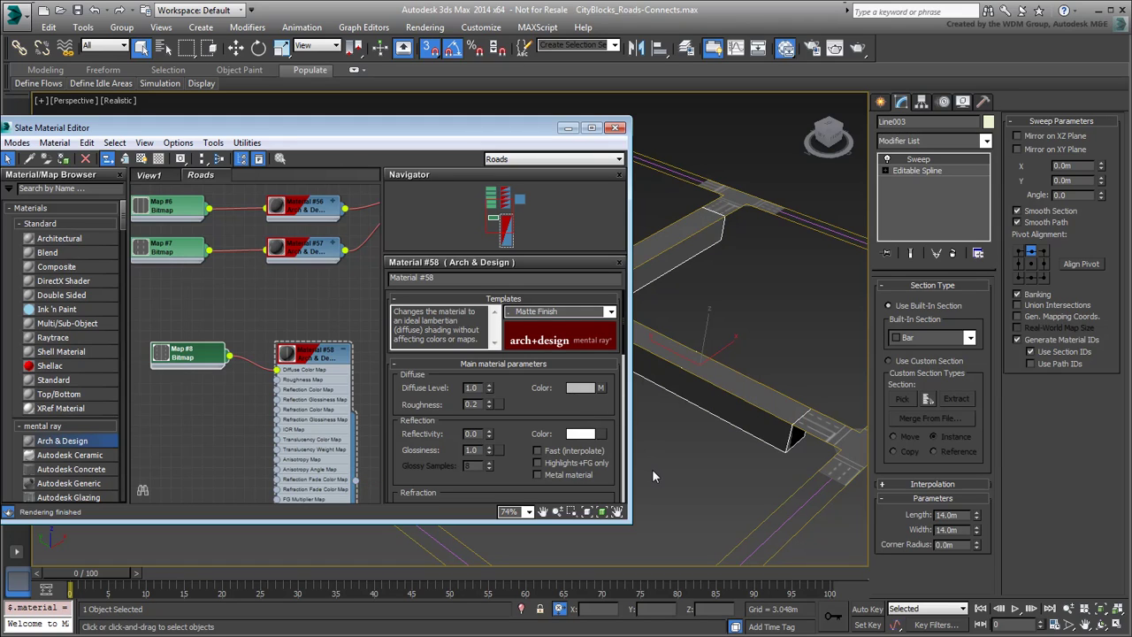
pyautogui.click(1018, 316)
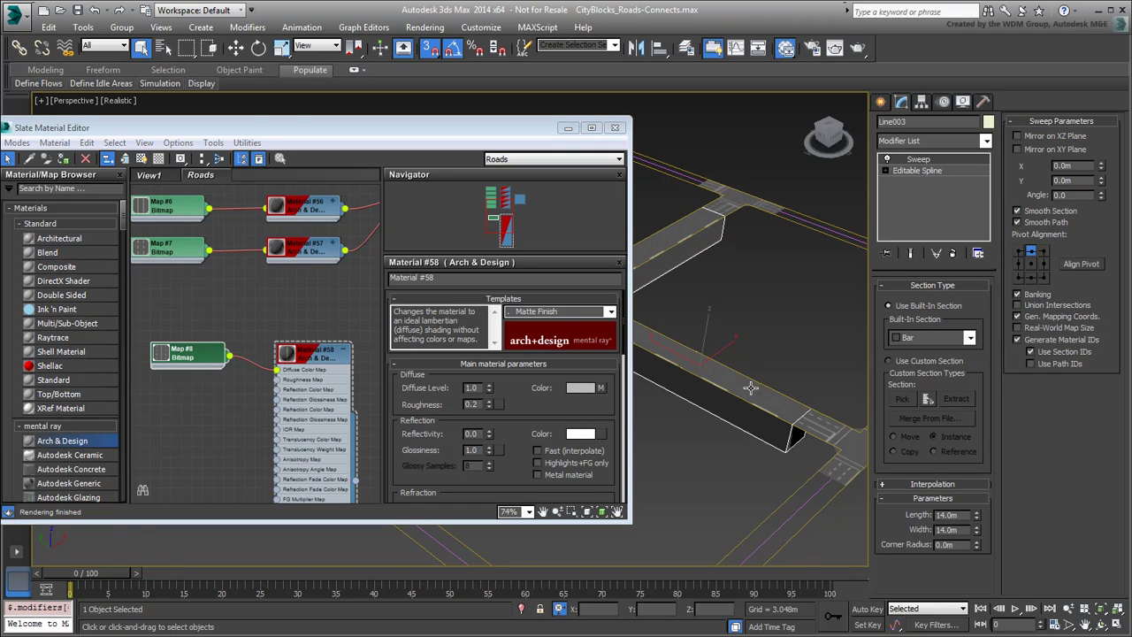
pyautogui.scroll(3, 741, 389)
pyautogui.keyDown('alt'); pyautogui.moveTo(745, 426); pyautogui.dragTo(697, 527, button='middle'); pyautogui.keyUp('alt')
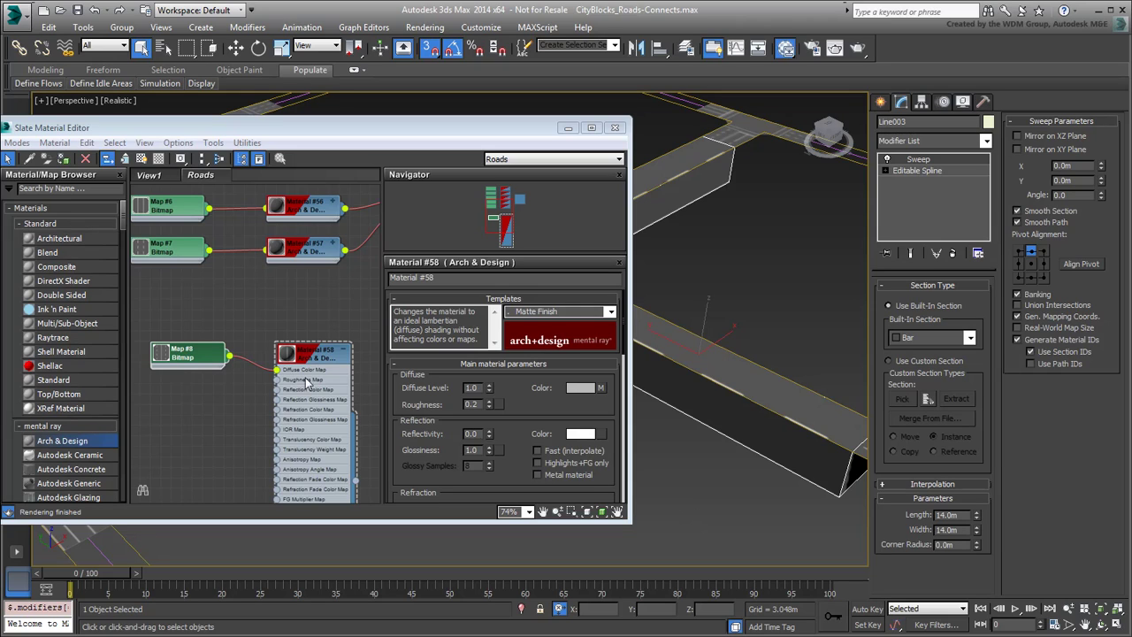
# - Turn on Use Real-World Scale for Map #8 and size it 14m x 14m
pyautogui.click(194, 360)
pyautogui.doubleClick(194, 361)
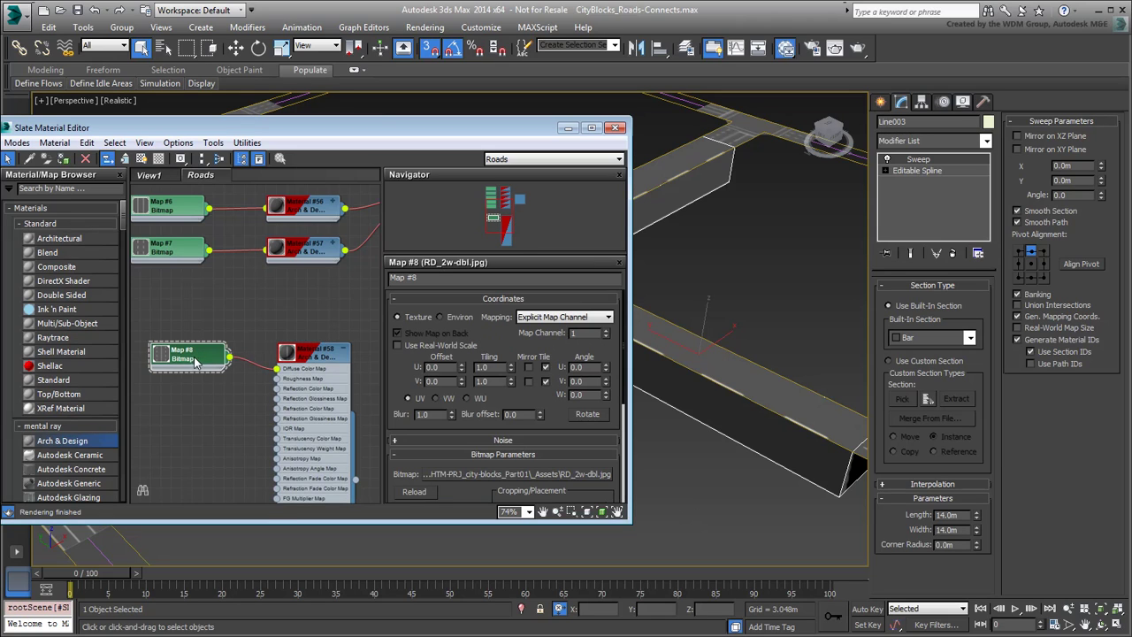
pyautogui.click(398, 346)
pyautogui.doubleClick(493, 367)
pyautogui.write('14')
pyautogui.press('Tab')
pyautogui.write('14')
pyautogui.press('Return')
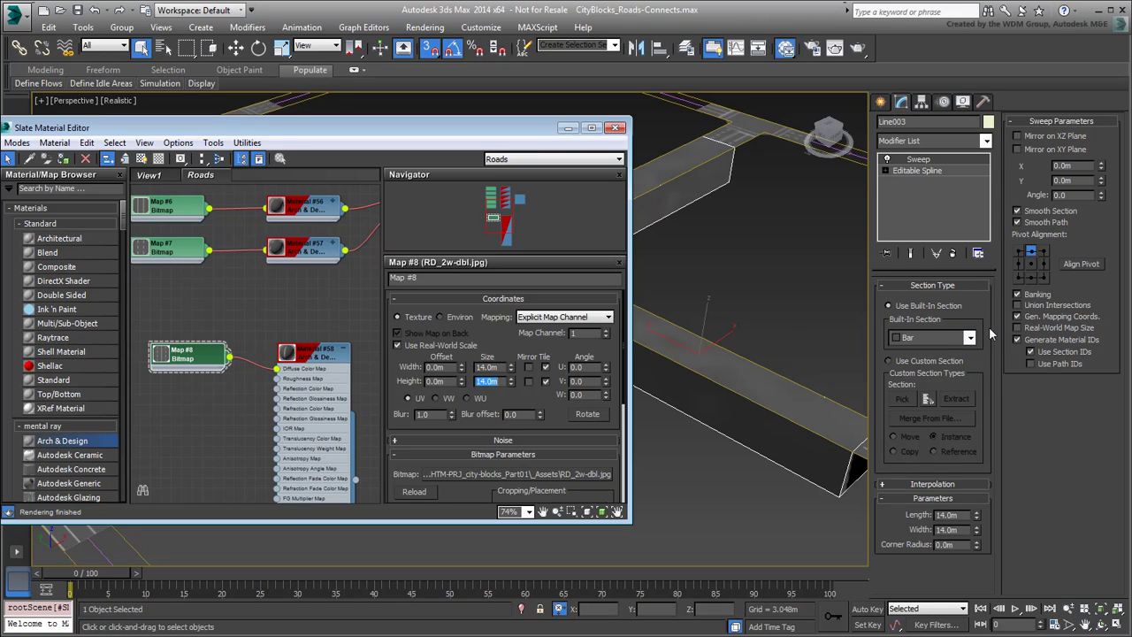
# - Enable Real-World Map Size on the sweep and rotate Map #8's W angle to 90°
pyautogui.click(1017, 327)
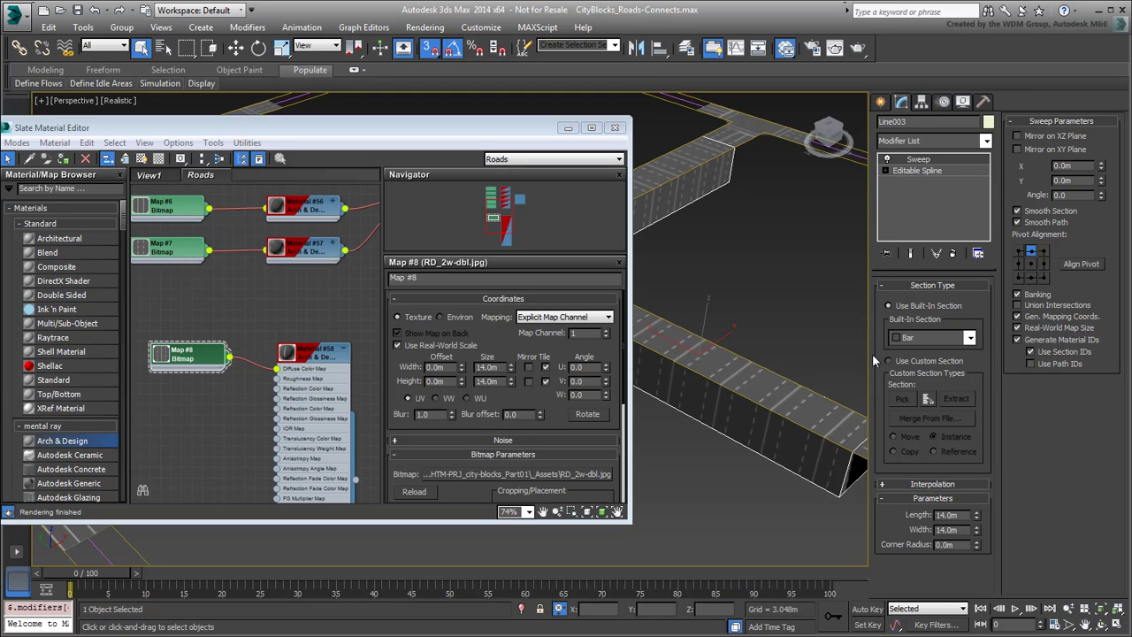
pyautogui.doubleClick(592, 394)
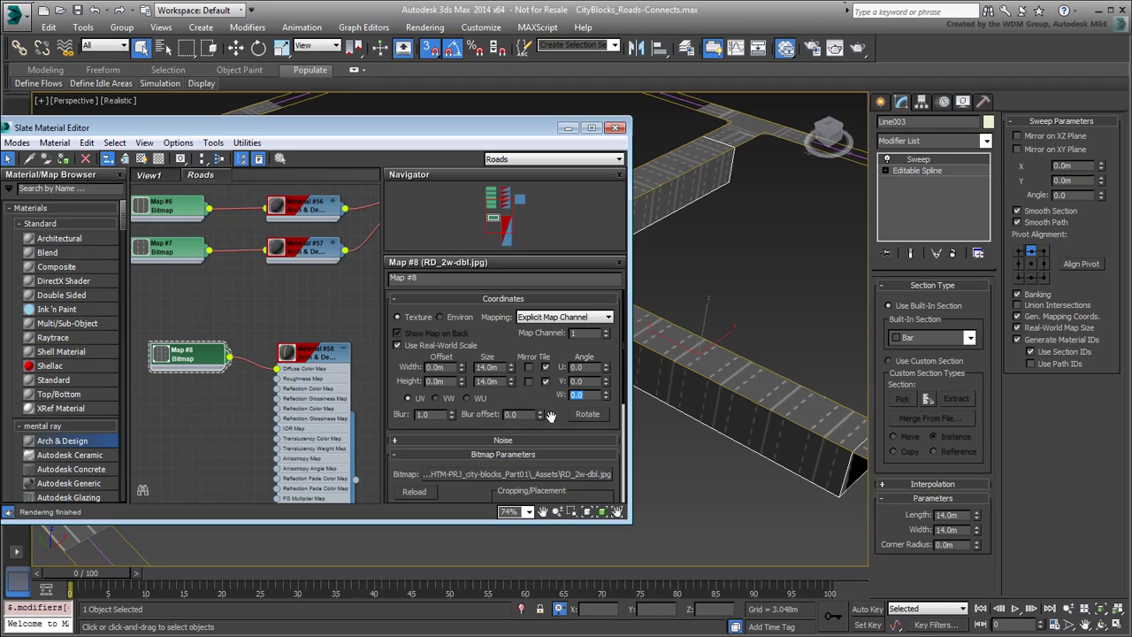
pyautogui.write('90')
pyautogui.press('Return')
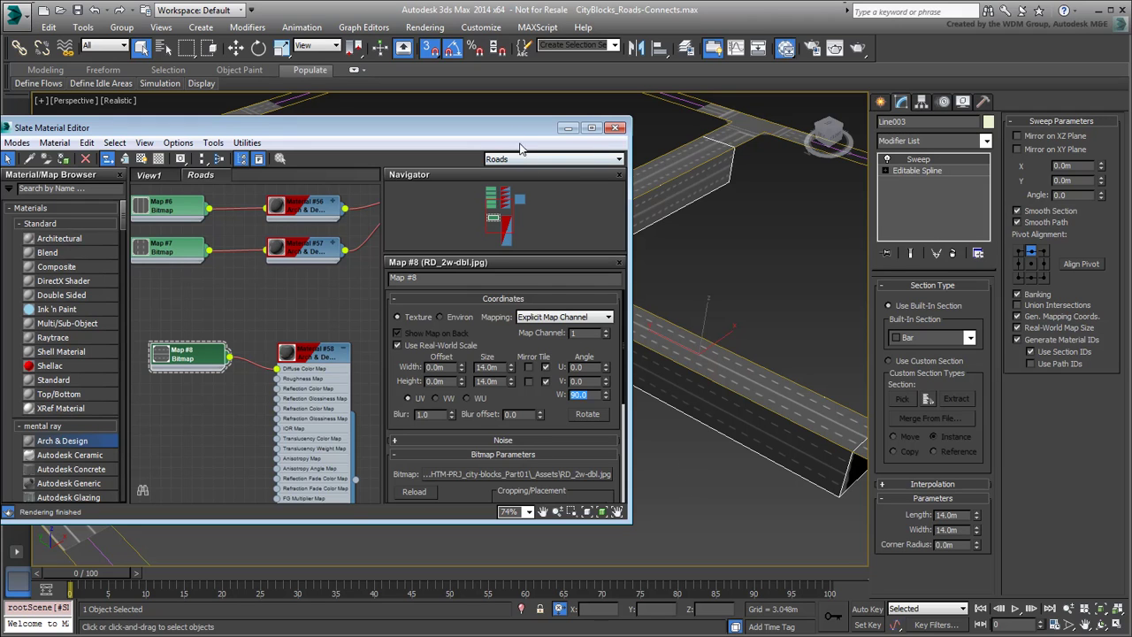
pyautogui.moveTo(519, 131); pyautogui.dragTo(293, 163)
pyautogui.moveTo(598, 401)
pyautogui.keyDown('alt'); pyautogui.mouseDown(button='middle')
pyautogui.moveTo(732, 459)
pyautogui.moveTo(674, 467)
pyautogui.moveTo(673, 457)
pyautogui.moveTo(753, 455)
pyautogui.moveTo(705, 464)
pyautogui.mouseUp(button='middle'); pyautogui.keyUp('alt')
pyautogui.scroll(-3, 556, 459)
# - Apply a Sweep to the outer road spline Line002 with a 10.5 x 10.5 section
pyautogui.moveTo(557, 459)
pyautogui.keyDown('alt'); pyautogui.mouseDown(button='middle')
pyautogui.moveTo(597, 468)
pyautogui.moveTo(556, 471)
pyautogui.mouseUp(button='middle'); pyautogui.keyUp('alt')
pyautogui.click(671, 449)
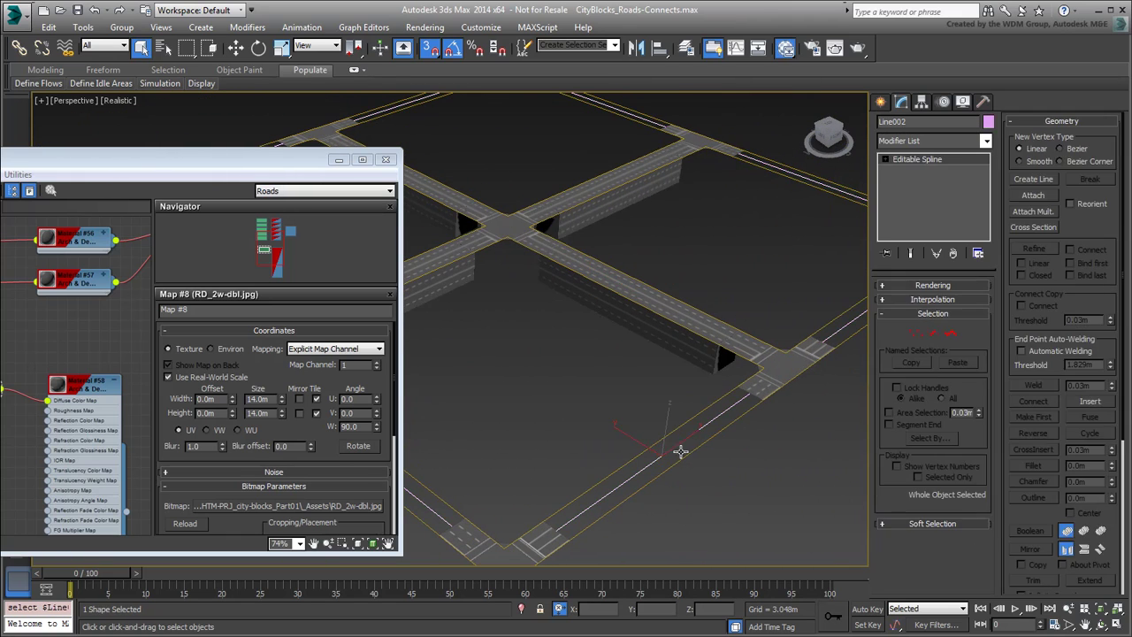
pyautogui.click(937, 143)
pyautogui.scroll(-5, 928, 354)
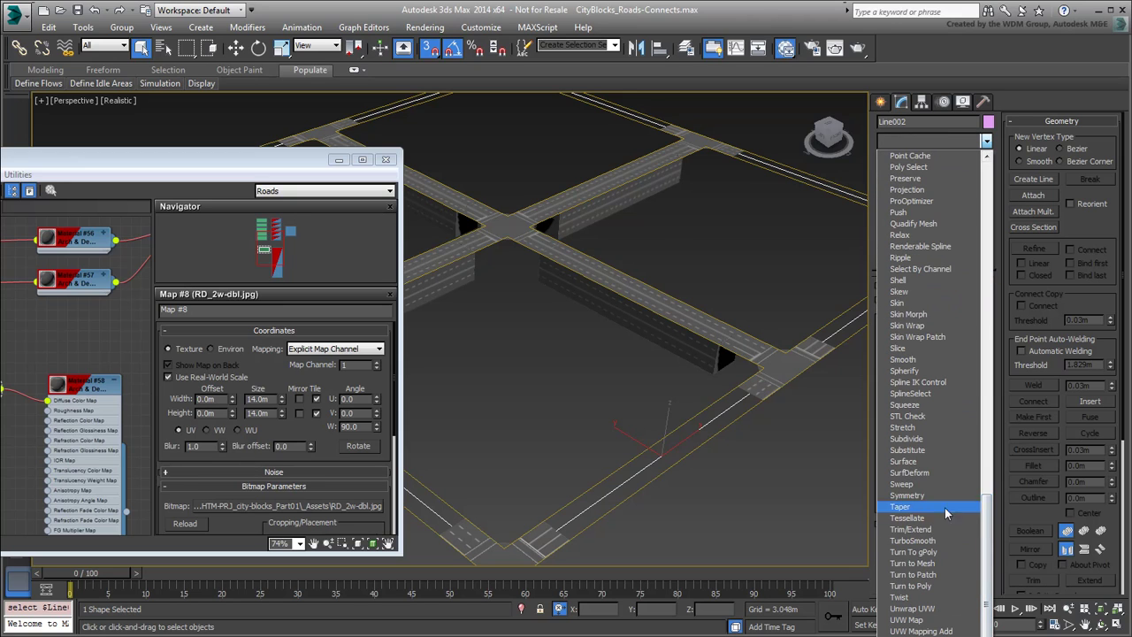
pyautogui.click(902, 495)
pyautogui.moveTo(966, 516); pyautogui.dragTo(832, 503)
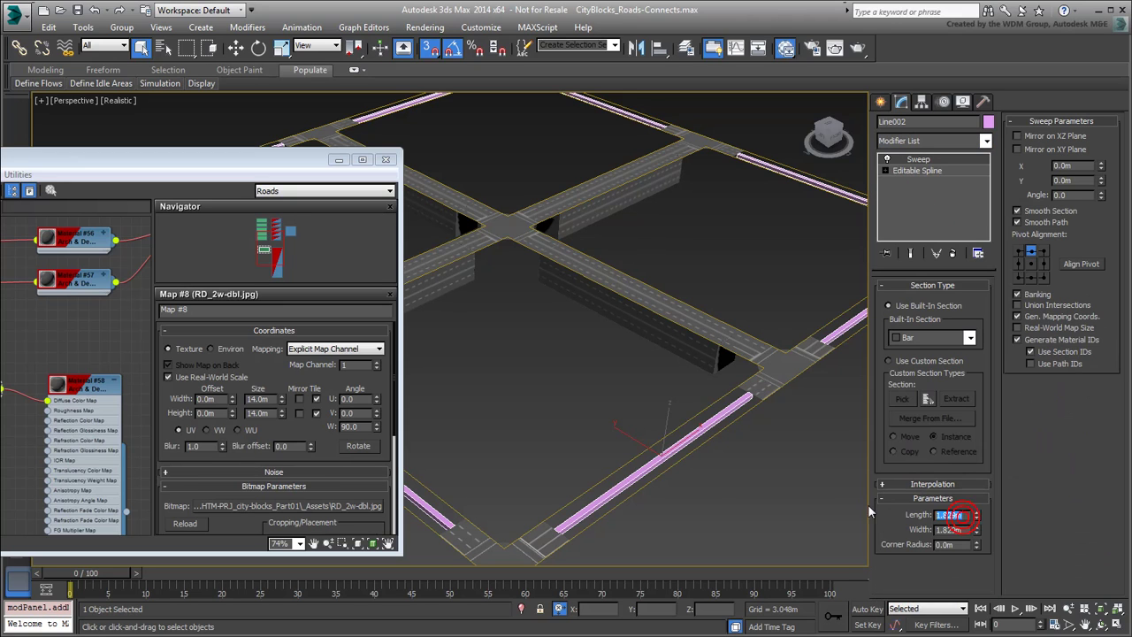
pyautogui.write('10.5')
pyautogui.press('Tab')
pyautogui.write('10.5')
pyautogui.press('Return')
# - Create a second Arch & Design material, Material #59, with the Matte Finish template
pyautogui.keyDown('alt'); pyautogui.moveTo(665, 501); pyautogui.dragTo(666, 500, button='middle'); pyautogui.keyUp('alt')
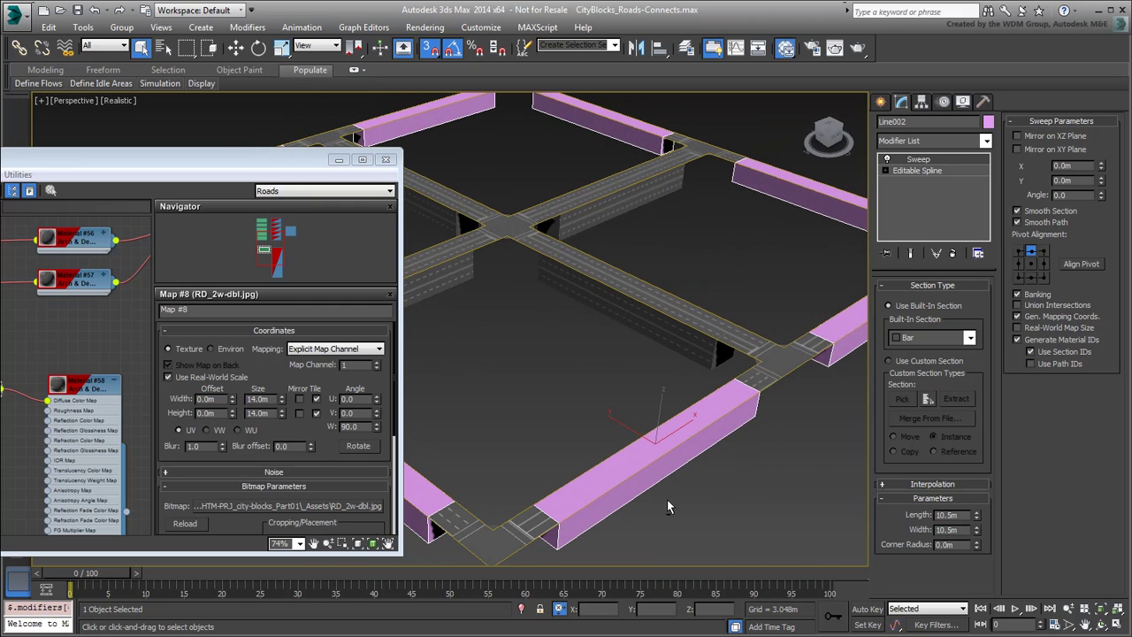
pyautogui.moveTo(181, 160); pyautogui.dragTo(416, 117)
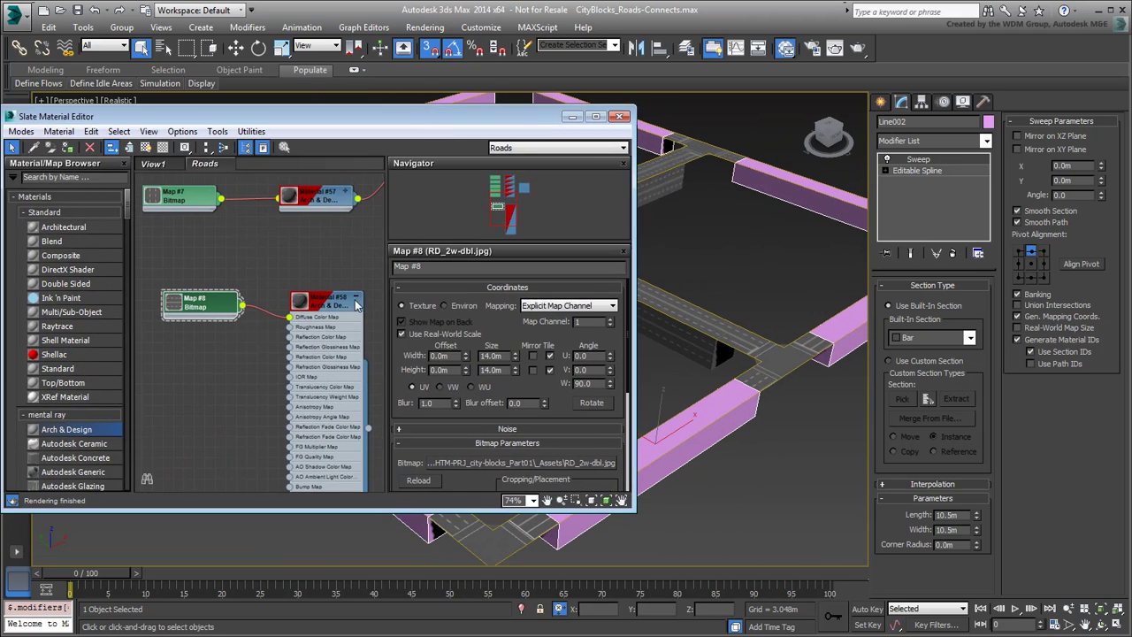
pyautogui.moveTo(102, 432)
pyautogui.mouseDown()
pyautogui.moveTo(285, 382)
pyautogui.moveTo(292, 404)
pyautogui.moveTo(216, 398)
pyautogui.mouseUp()
pyautogui.doubleClick(301, 384)
pyautogui.click(562, 299)
pyautogui.click(555, 324)
# - Add an RD_1w-trp.jpg bitmap (Map #9) to Material #59's diffuse and assign it to the outer road
pyautogui.click(341, 230)
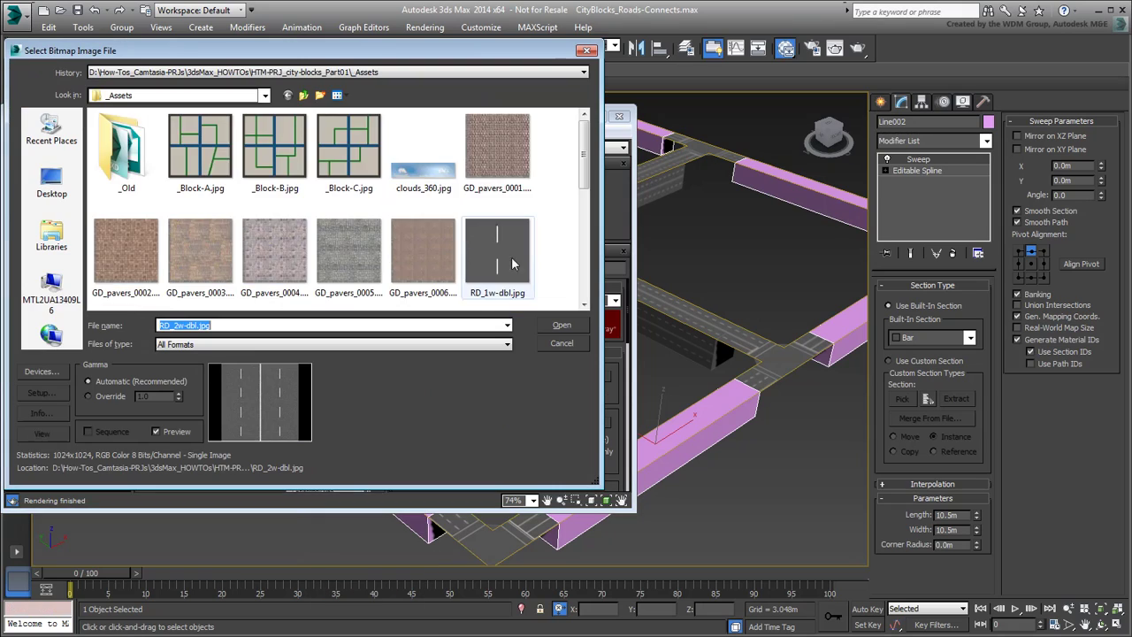
pyautogui.moveTo(584, 124); pyautogui.dragTo(583, 223)
pyautogui.click(199, 154)
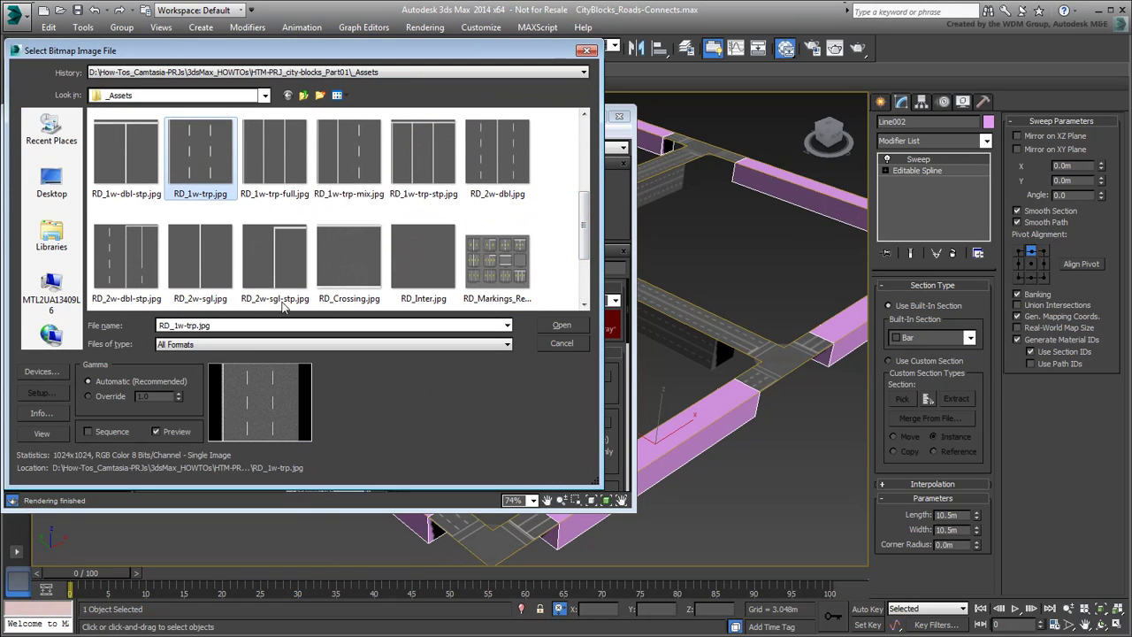
pyautogui.click(562, 325)
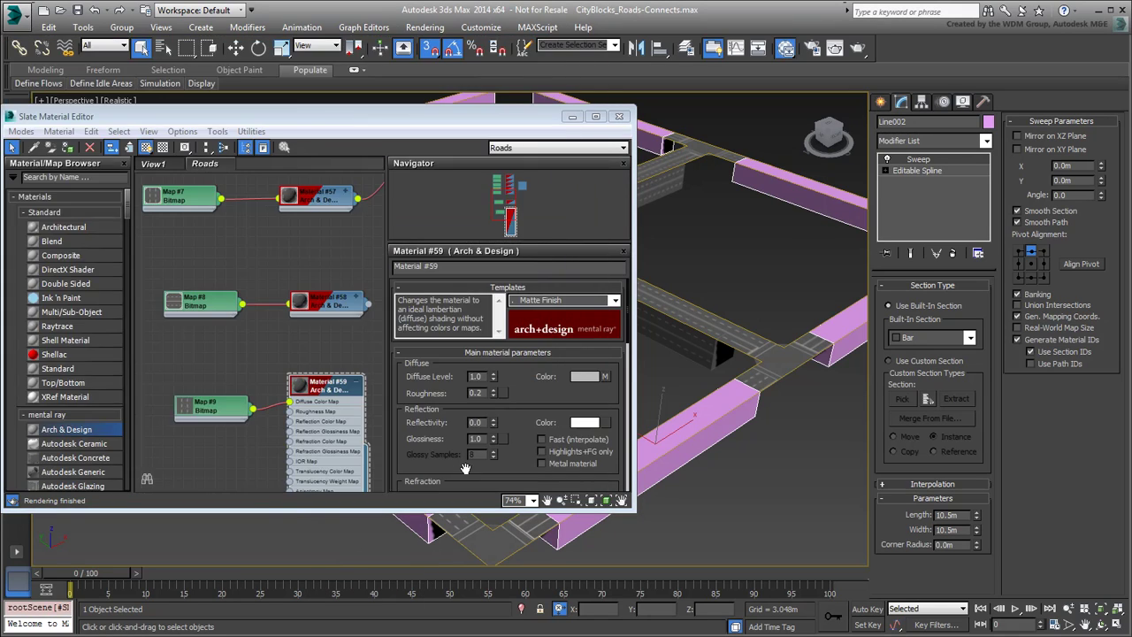
pyautogui.moveTo(212, 415); pyautogui.dragTo(213, 405)
pyautogui.click(357, 384)
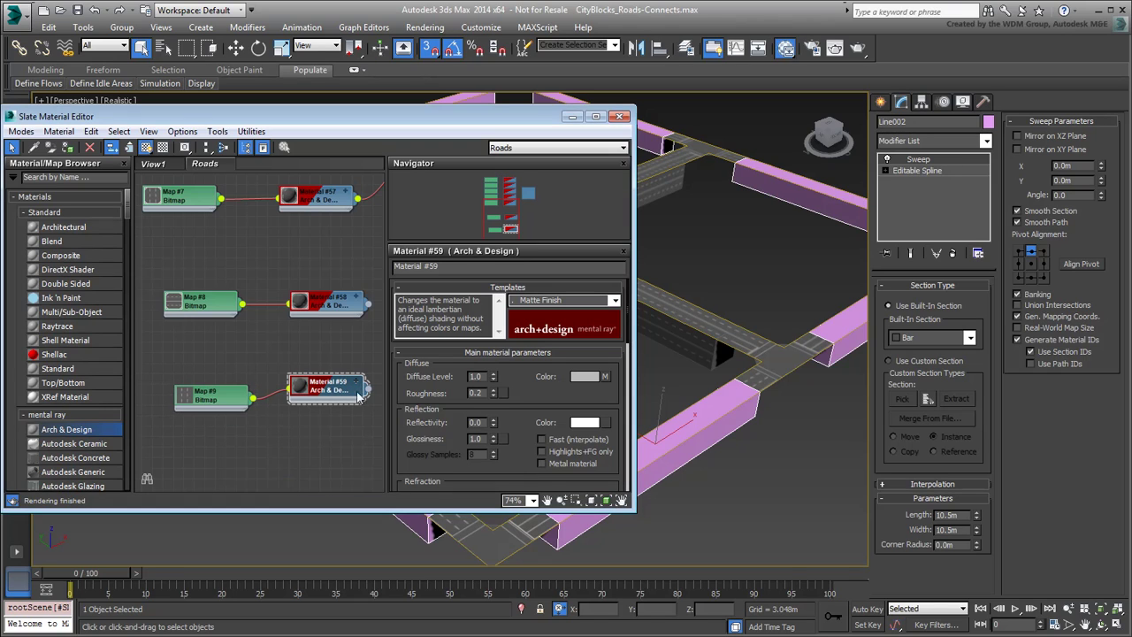
pyautogui.moveTo(370, 395); pyautogui.dragTo(677, 451)
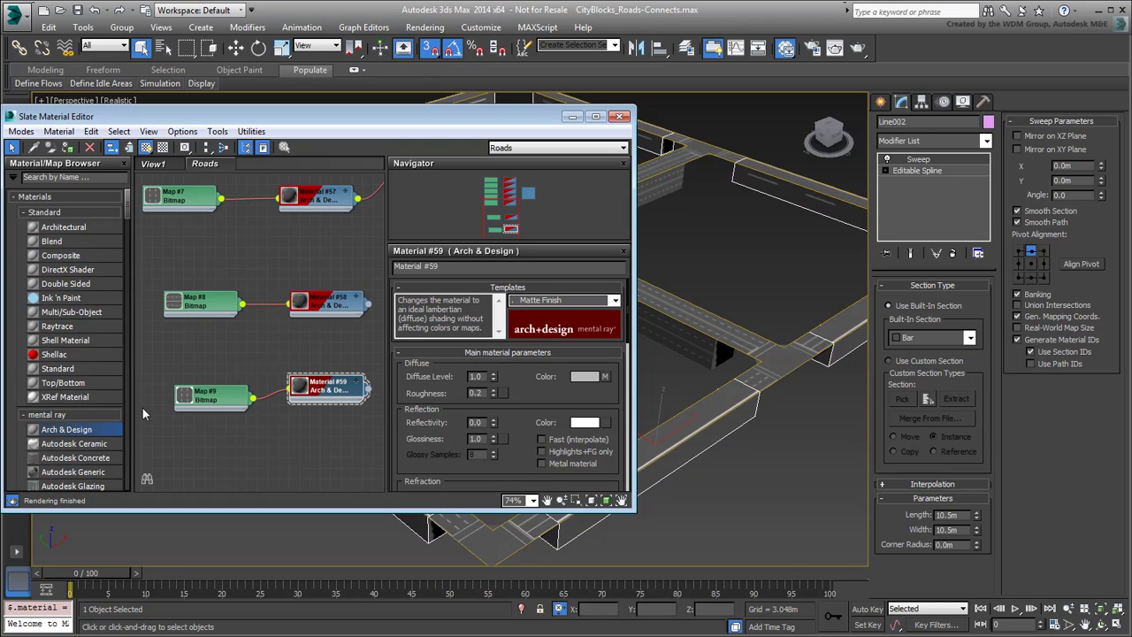
# - Set Map #9's size to 10.5m x 10.5m and enable Real-World Map Size on the sweep
pyautogui.doubleClick(225, 399)
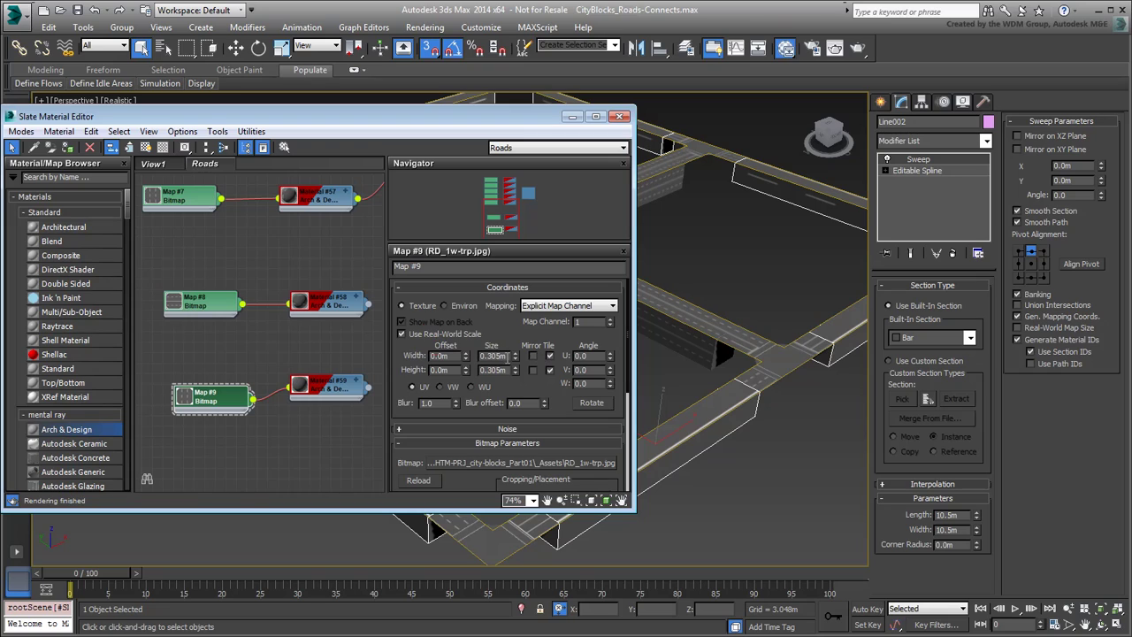
pyautogui.write('10.5')
pyautogui.press('Tab')
pyautogui.write('10.5')
pyautogui.press('Return')
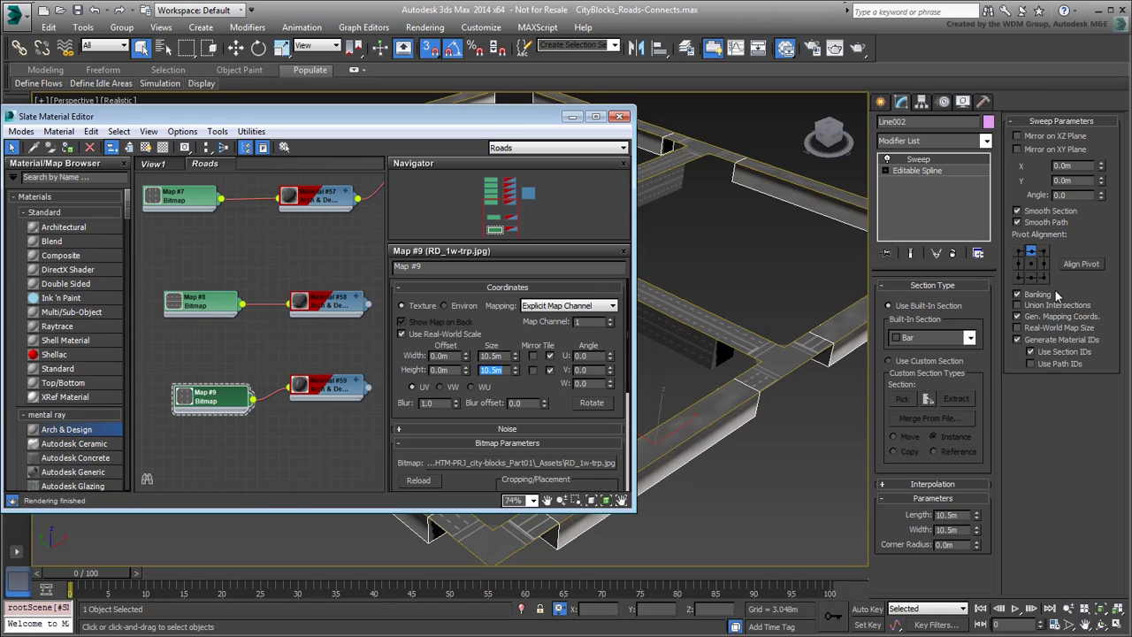
pyautogui.click(1033, 328)
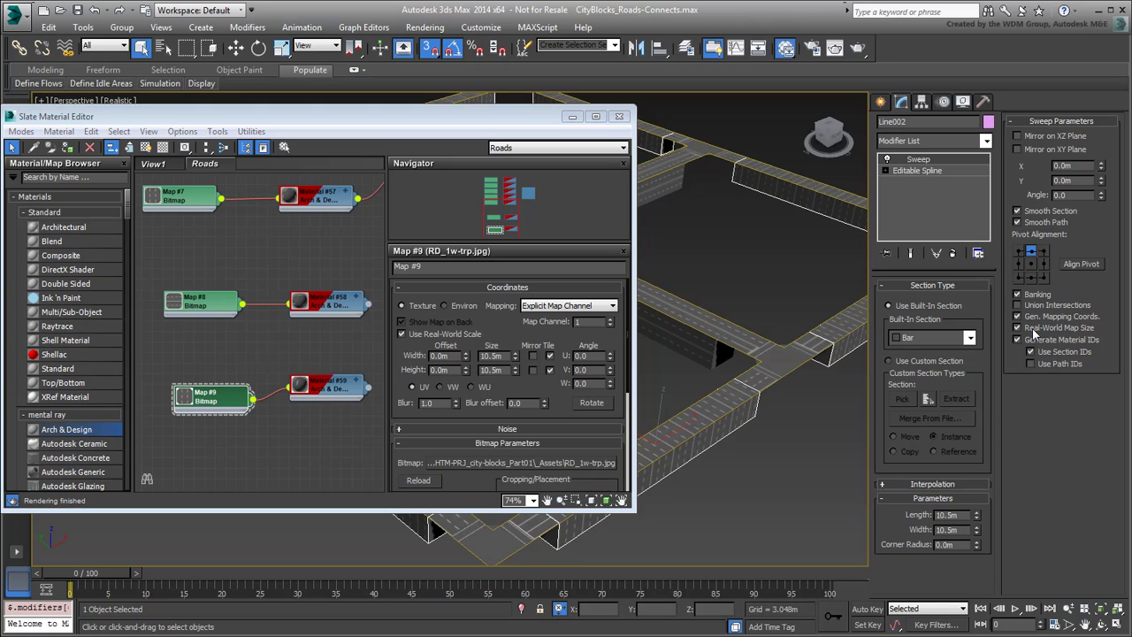
# - Rotate Map #9's W angle to 90°, then correct it to -90°
pyautogui.click(594, 383)
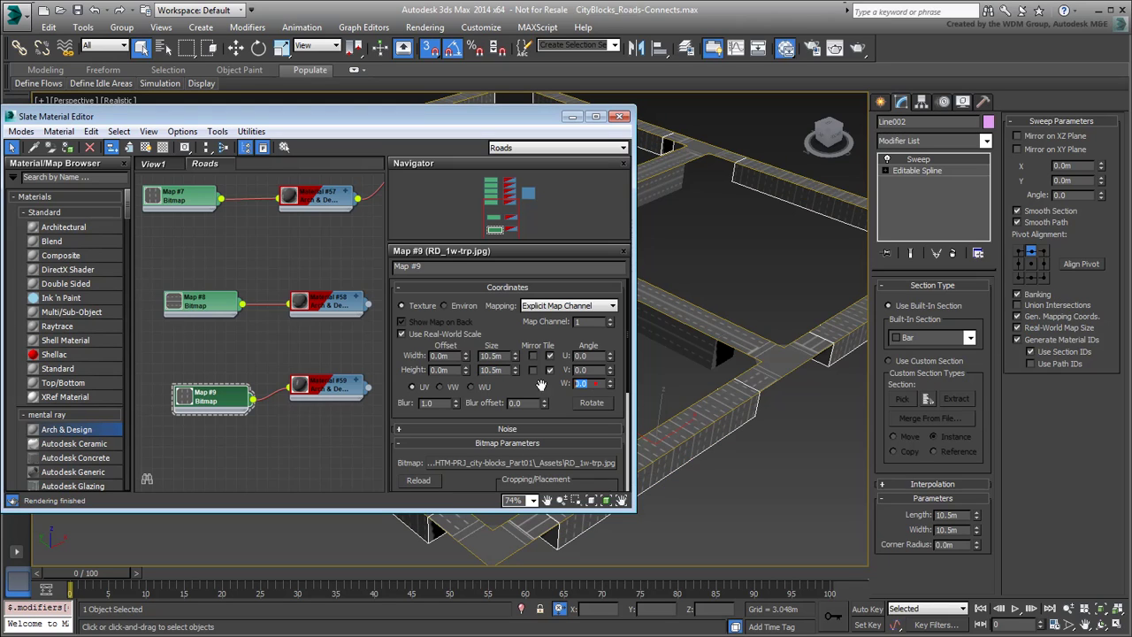
pyautogui.write('90')
pyautogui.press('Return')
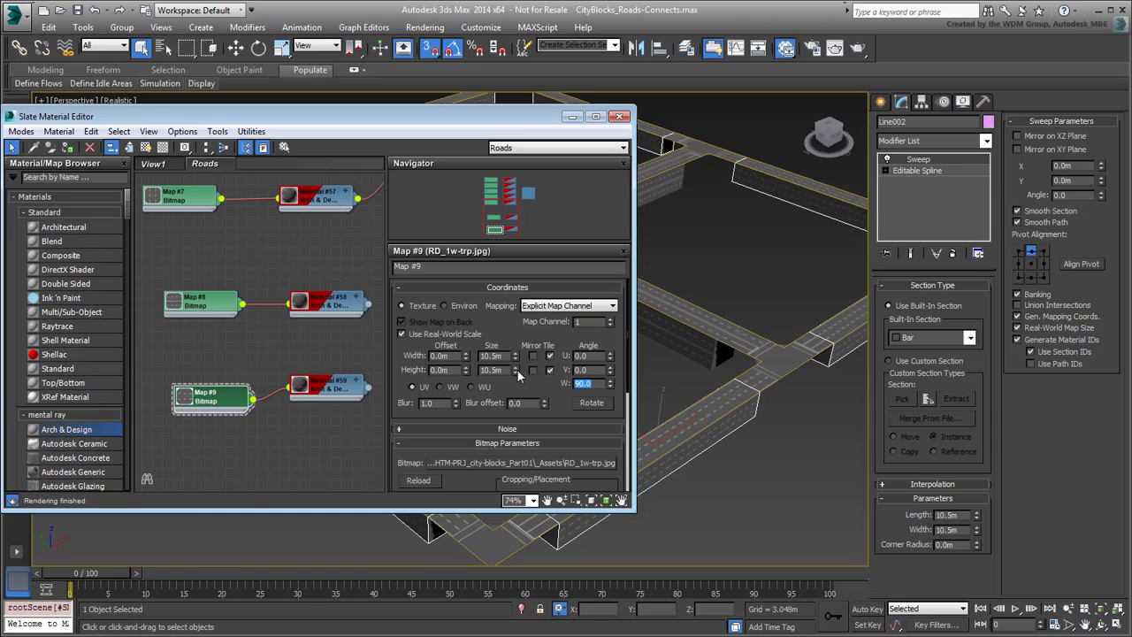
pyautogui.scroll(2, 723, 421)
pyautogui.scroll(2, 730, 413)
pyautogui.scroll(2, 730, 417)
pyautogui.scroll(2, 731, 389)
pyautogui.scroll(1, 730, 389)
pyautogui.scroll(1, 731, 389)
pyautogui.scroll(2, 730, 389)
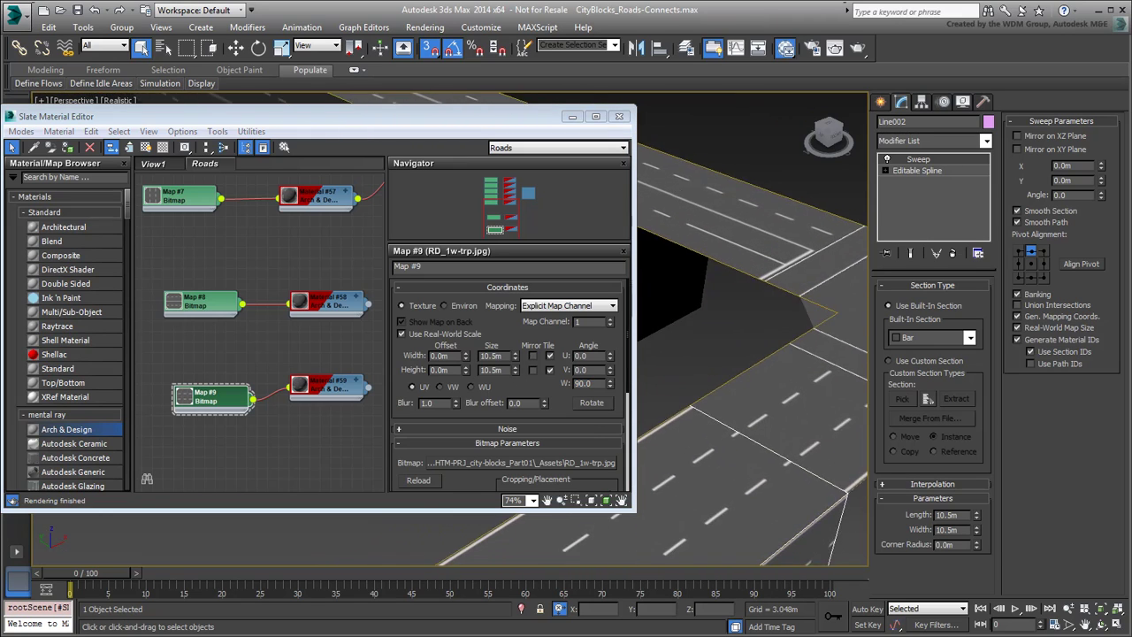
pyautogui.scroll(-1, 730, 389)
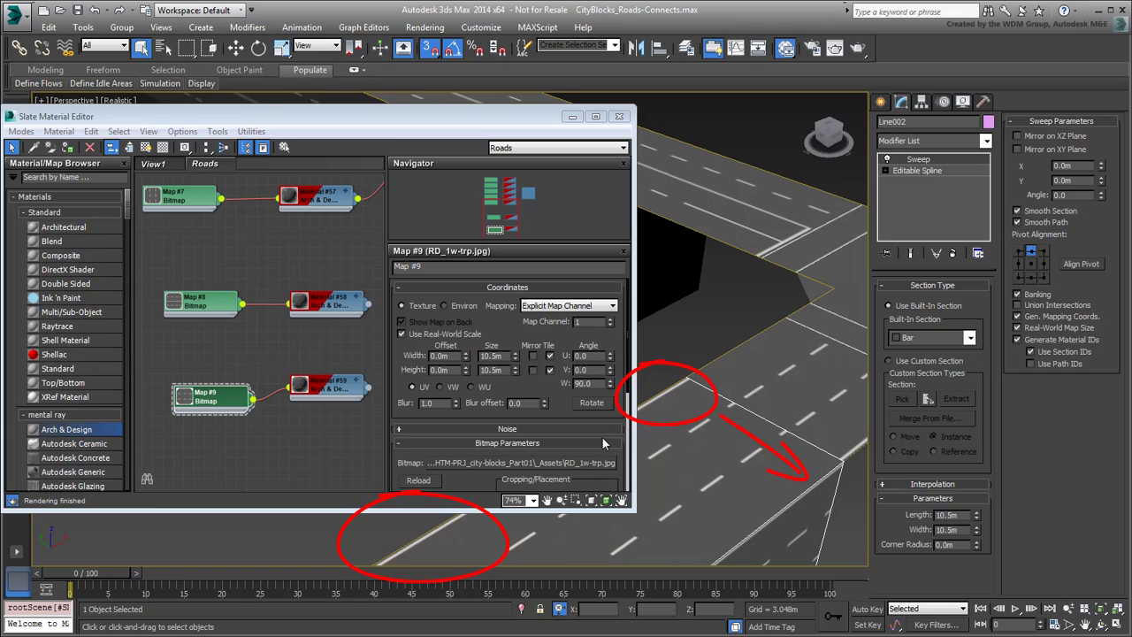
pyautogui.doubleClick(584, 383)
pyautogui.write('-90')
pyautogui.press('Return')
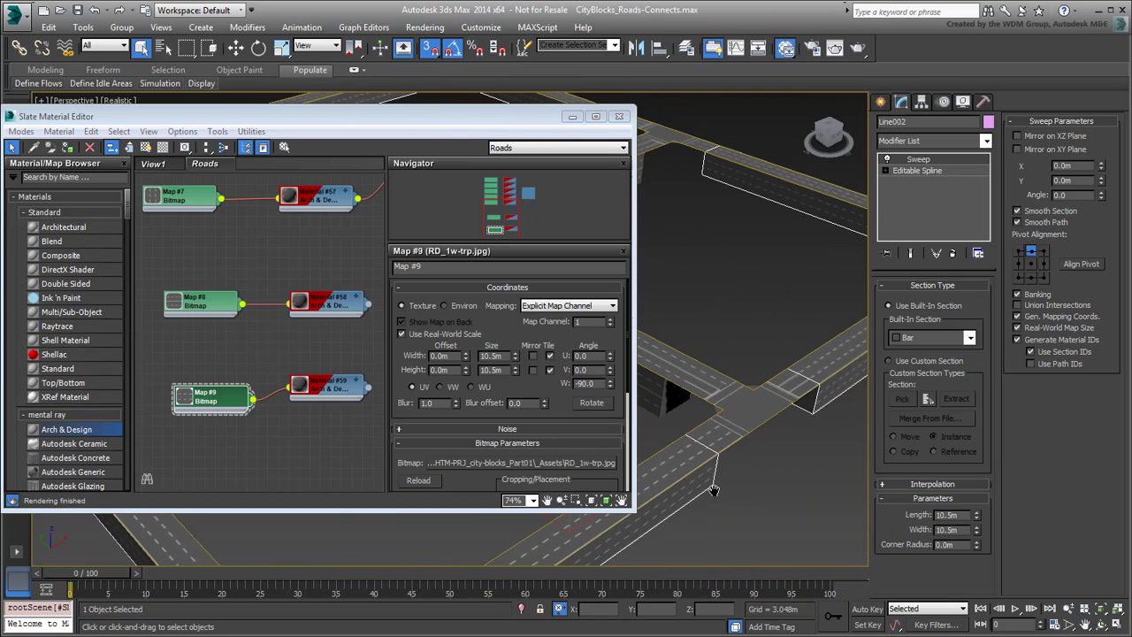
pyautogui.moveTo(695, 456); pyautogui.dragTo(681, 521, button='middle')
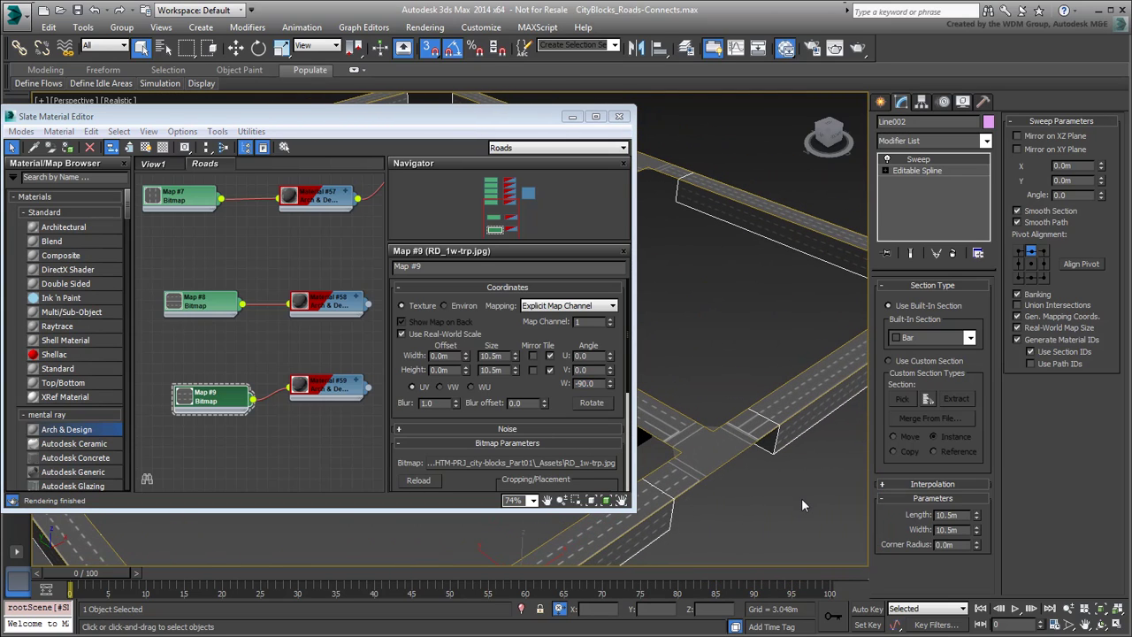
# - Close the material editor and maximize the Top view over the road grid
pyautogui.click(619, 116)
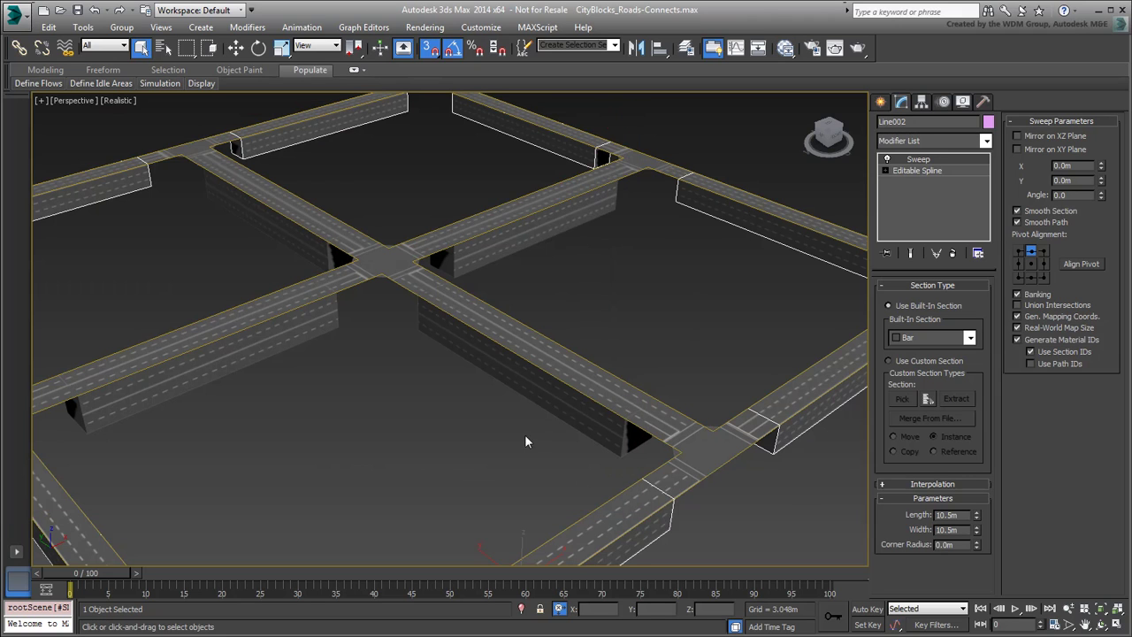
pyautogui.moveTo(473, 414); pyautogui.dragTo(420, 440, button='middle')
pyautogui.hotkey('alt', 'w')
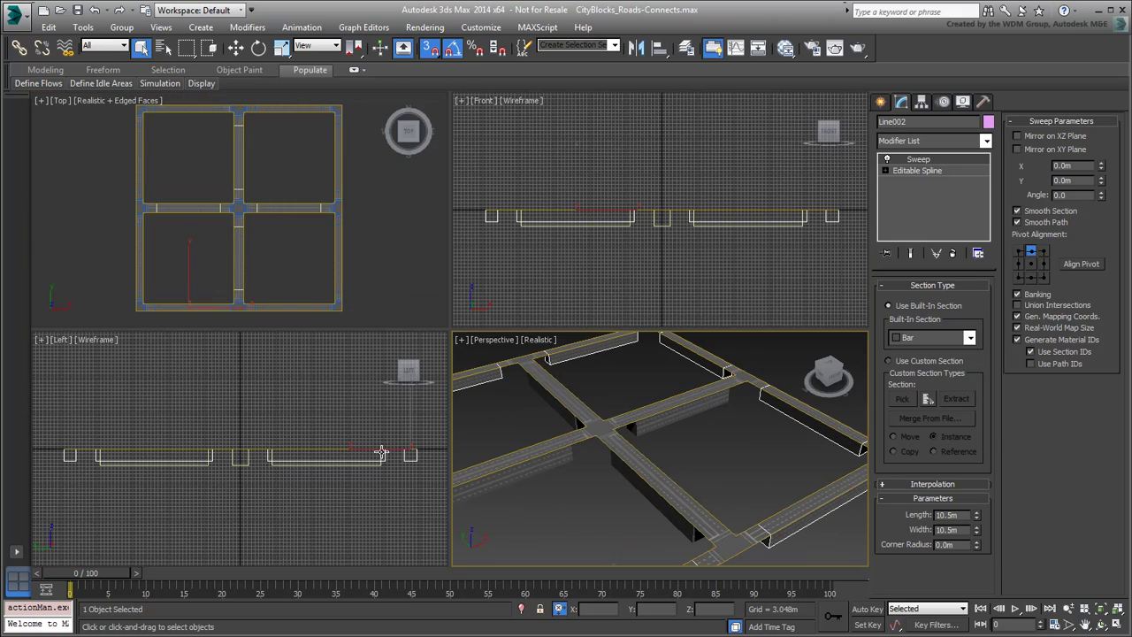
pyautogui.rightClick(356, 274)
pyautogui.hotkey('alt', 'w')
pyautogui.moveTo(456, 447); pyautogui.dragTo(517, 449, button='middle')
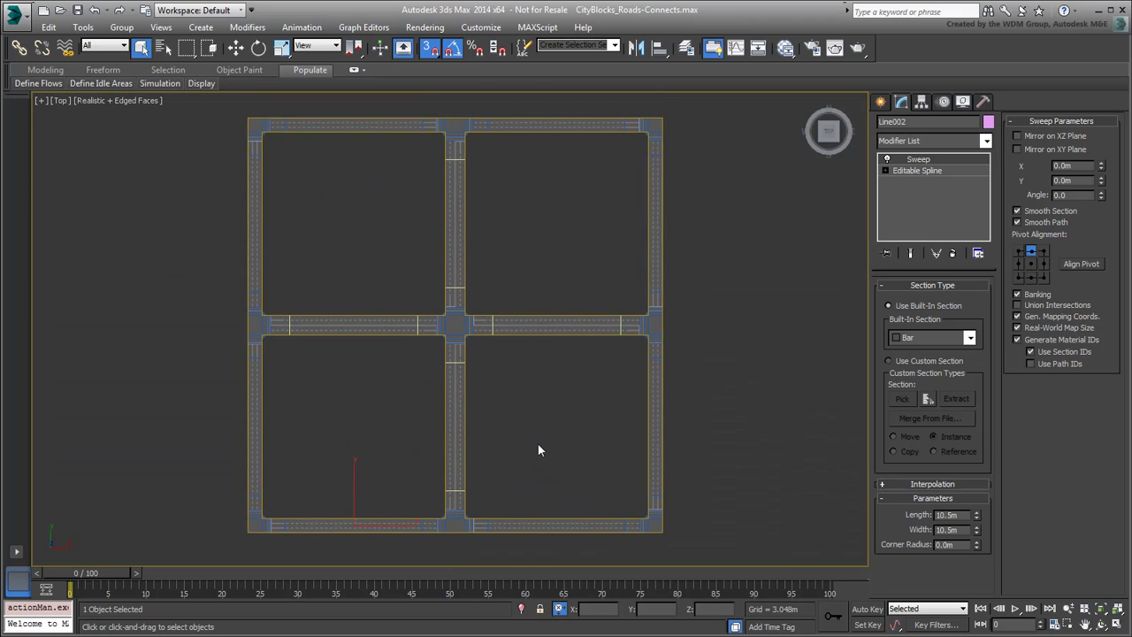
pyautogui.scroll(2, 537, 444)
pyautogui.scroll(1, 535, 444)
pyautogui.scroll(1, 532, 449)
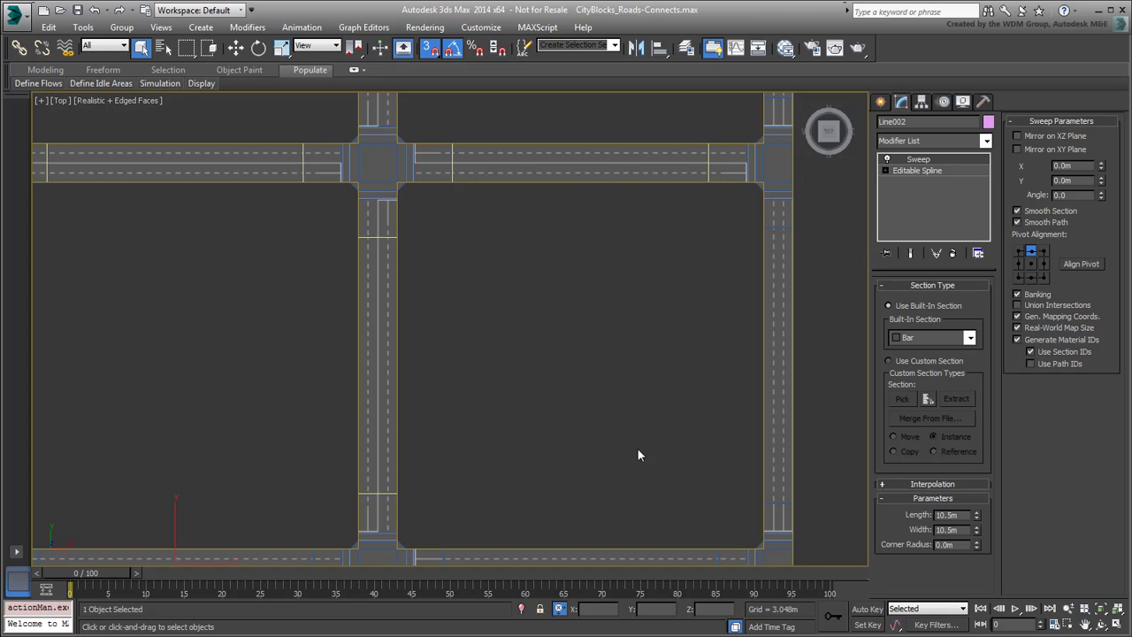
# - In Line003's Editable Spline, draw a snapped S-curved road crossing the block
pyautogui.click(385, 425)
pyautogui.click(913, 170)
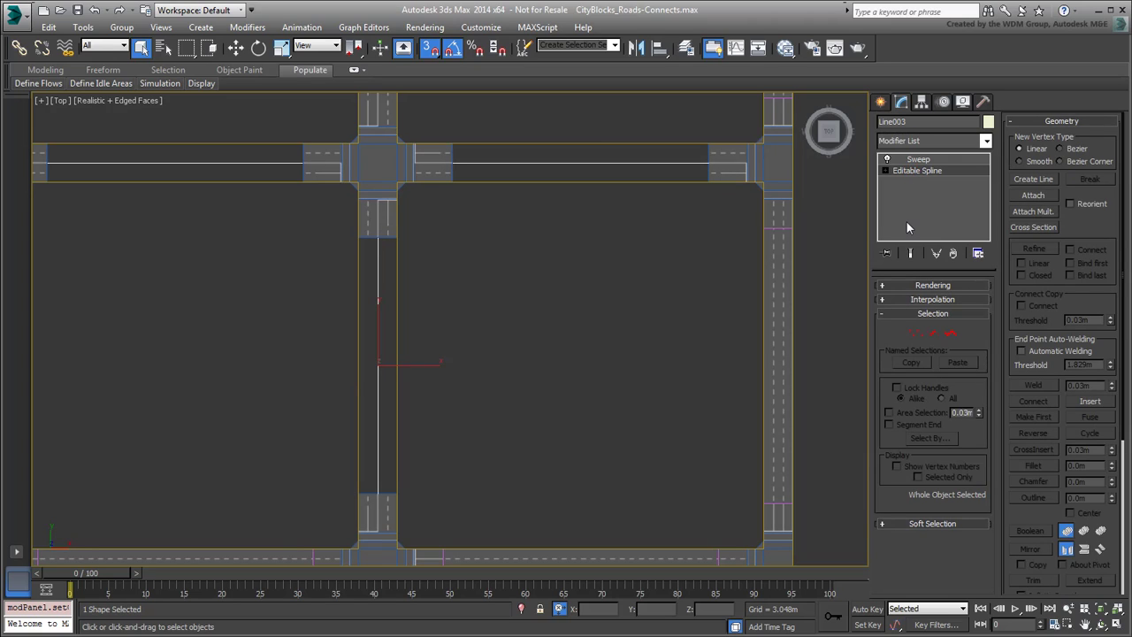
pyautogui.click(909, 253)
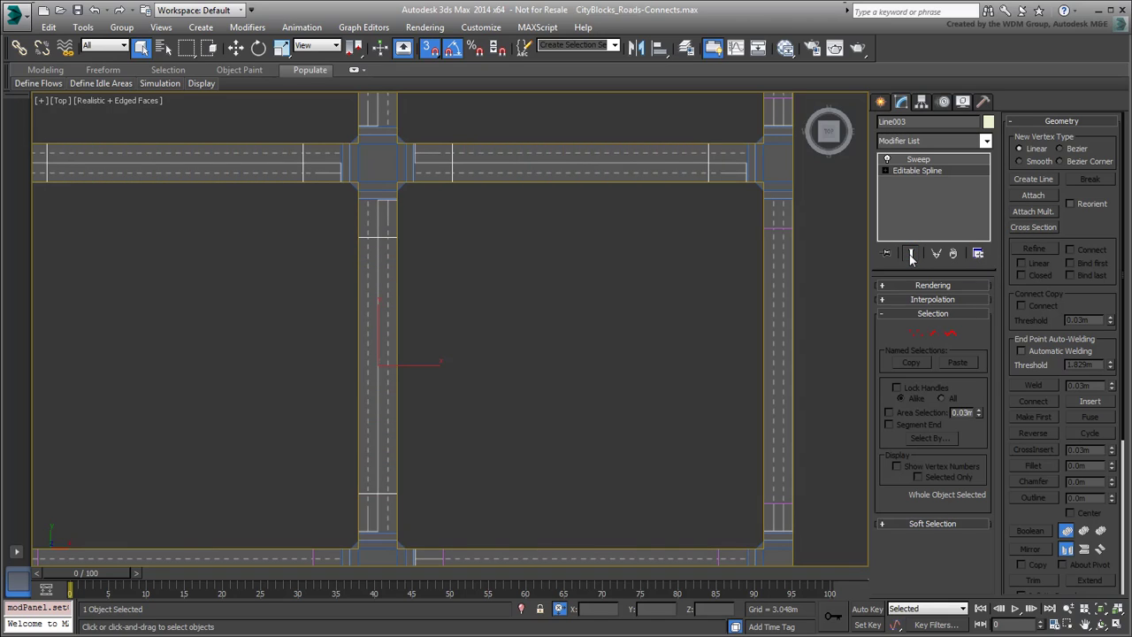
pyautogui.click(1031, 180)
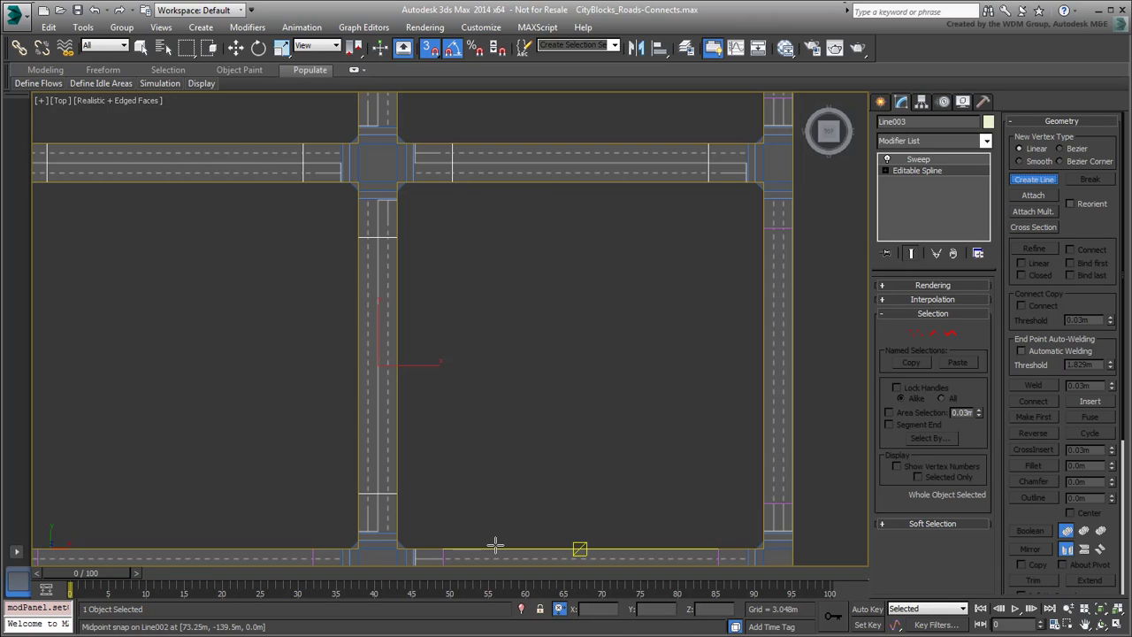
pyautogui.press('s')
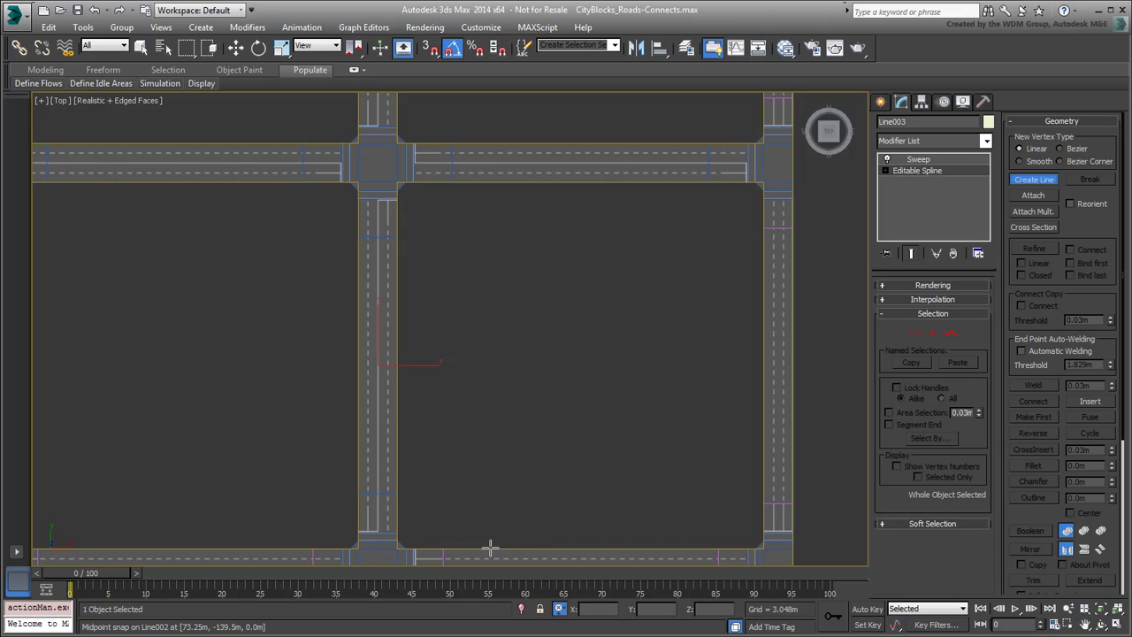
pyautogui.click(491, 547)
pyautogui.click(499, 473)
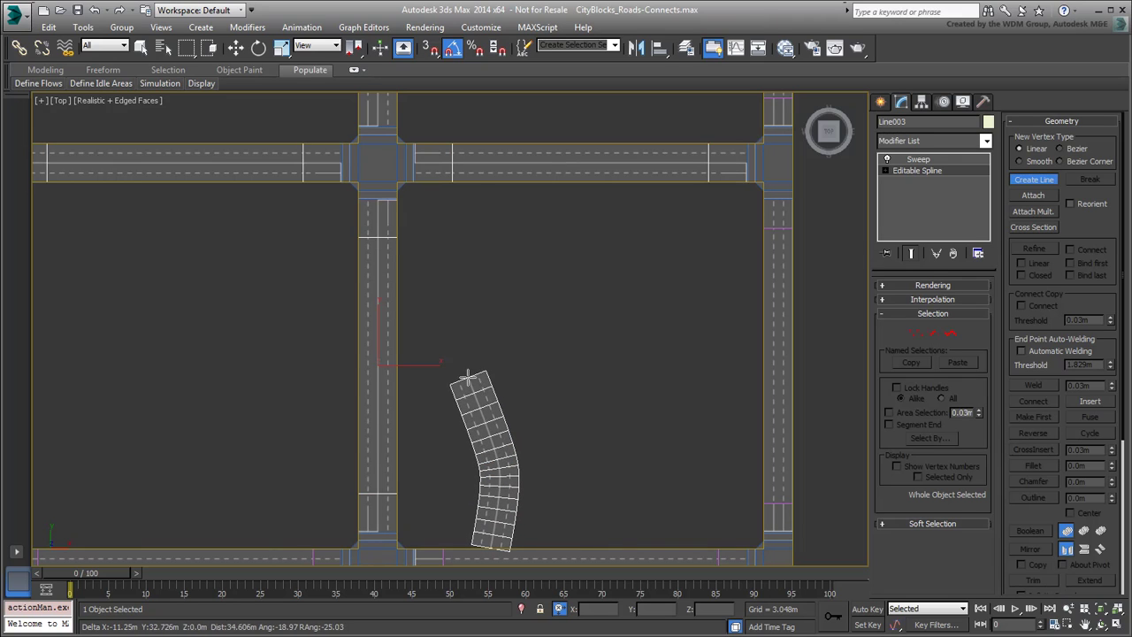
pyautogui.click(518, 237)
pyautogui.click(470, 122)
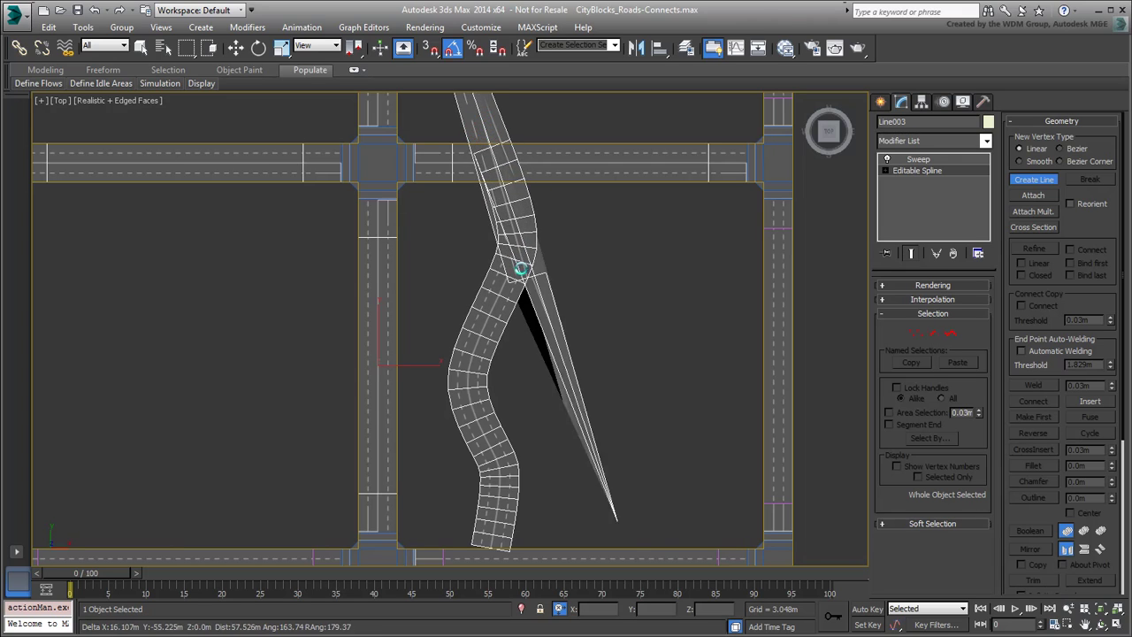
pyautogui.rightClick(536, 256)
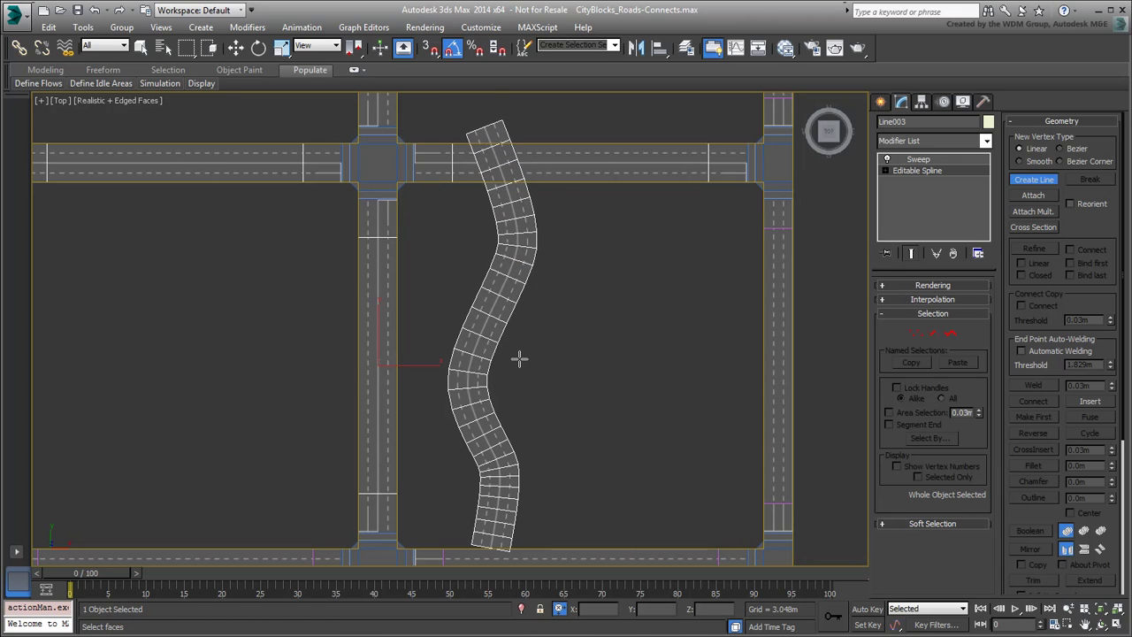
# - Set the spline's Interpolation Steps to 16 for smoother curves
pyautogui.scroll(4, 511, 358)
pyautogui.scroll(2, 511, 358)
pyautogui.moveTo(501, 387); pyautogui.dragTo(577, 374, button='middle')
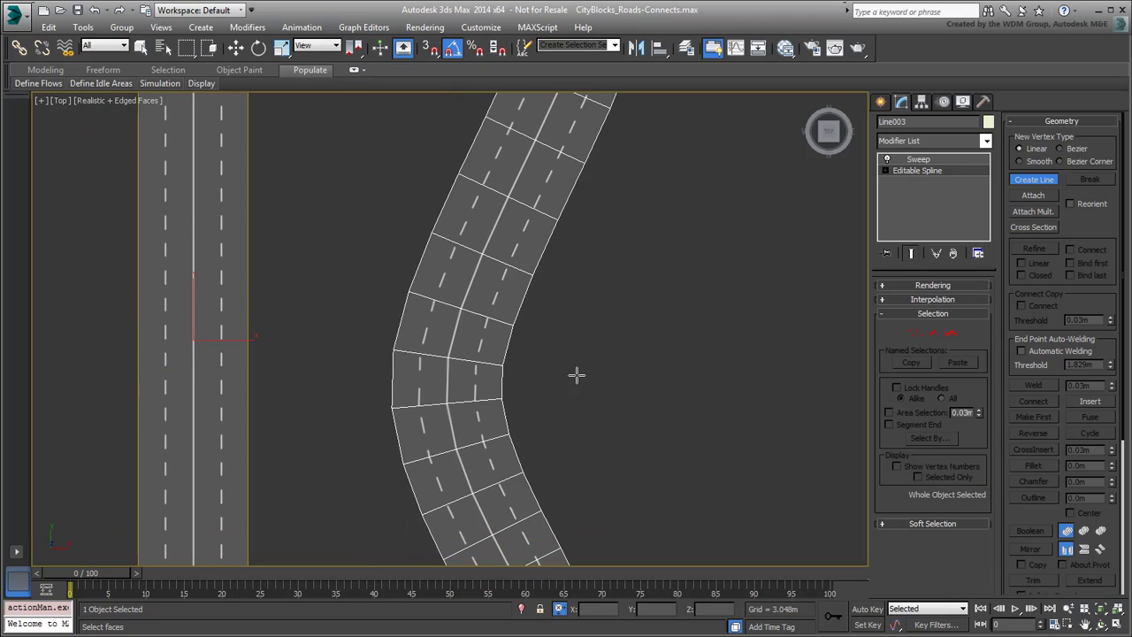
pyautogui.click(922, 300)
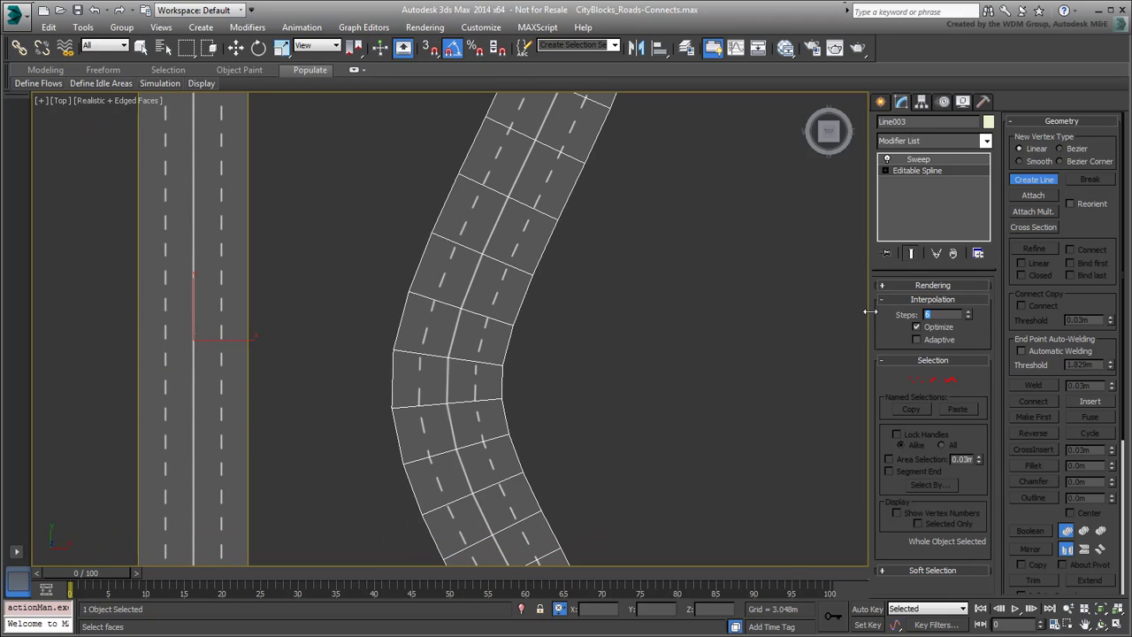
pyautogui.write('16')
pyautogui.press('Return')
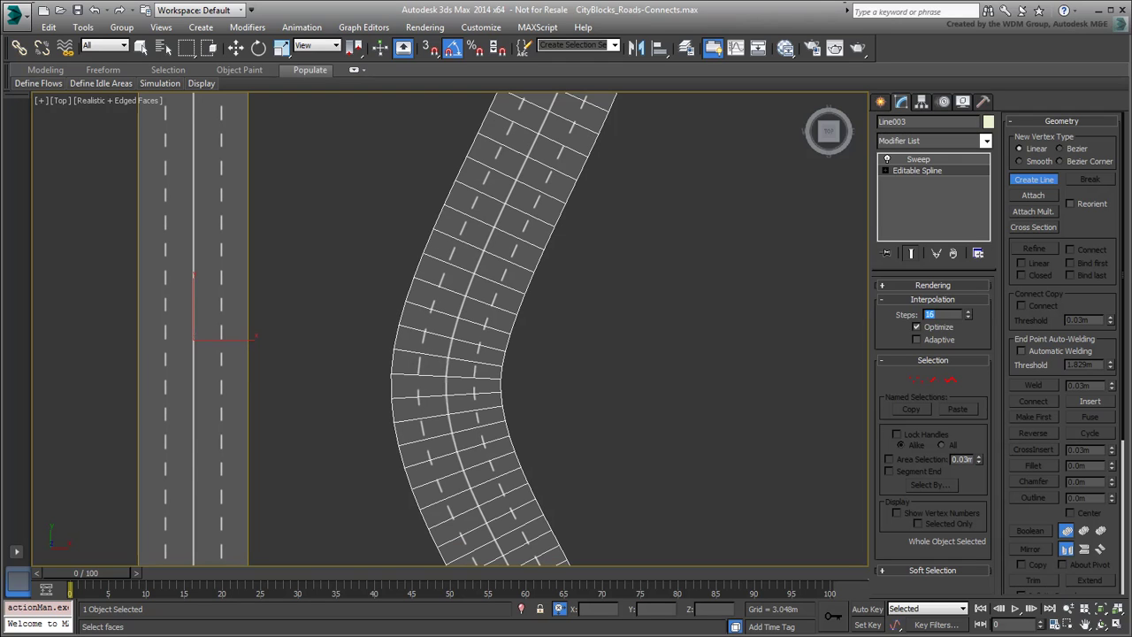
# - Draw a second winding road from the bottom of the block up past the top road
pyautogui.scroll(-4, 537, 283)
pyautogui.scroll(1, 560, 409)
pyautogui.click(561, 534)
pyautogui.click(495, 460)
pyautogui.click(612, 353)
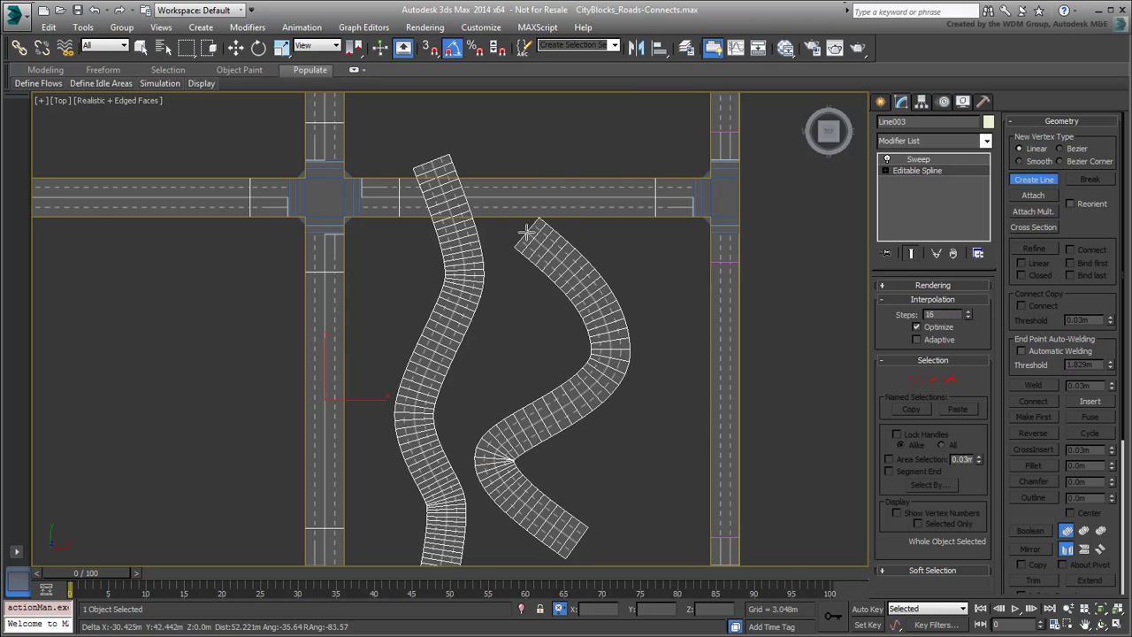
pyautogui.click(526, 227)
pyautogui.click(613, 133)
# - Finish the second winding road and reselect the swept road object
pyautogui.rightClick(603, 256)
pyautogui.click(654, 291)
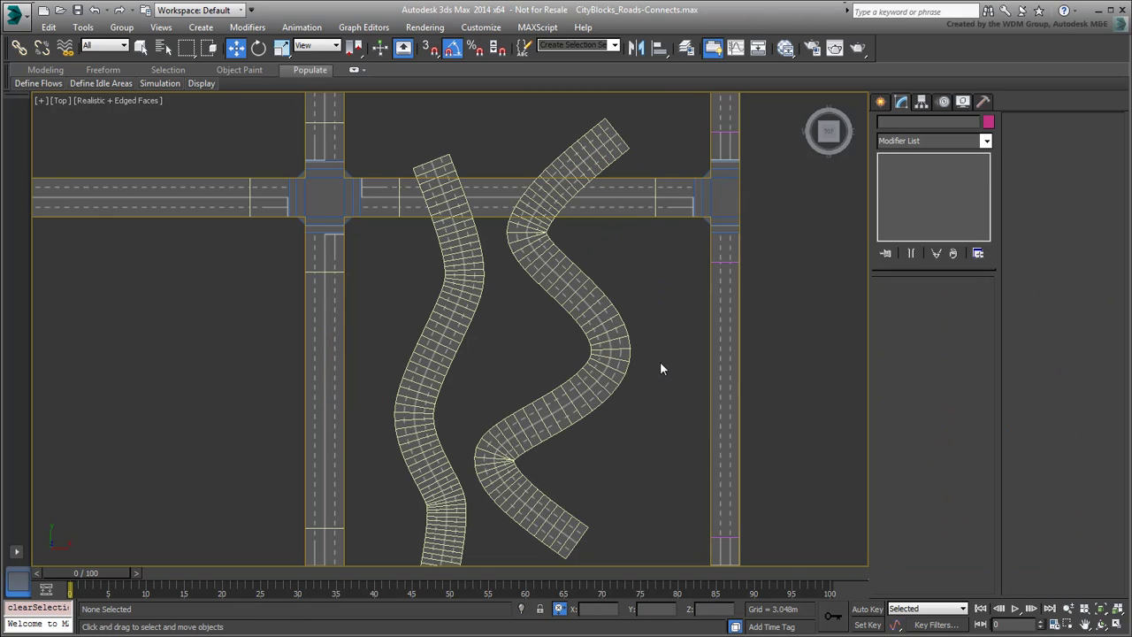
pyautogui.press('F4')
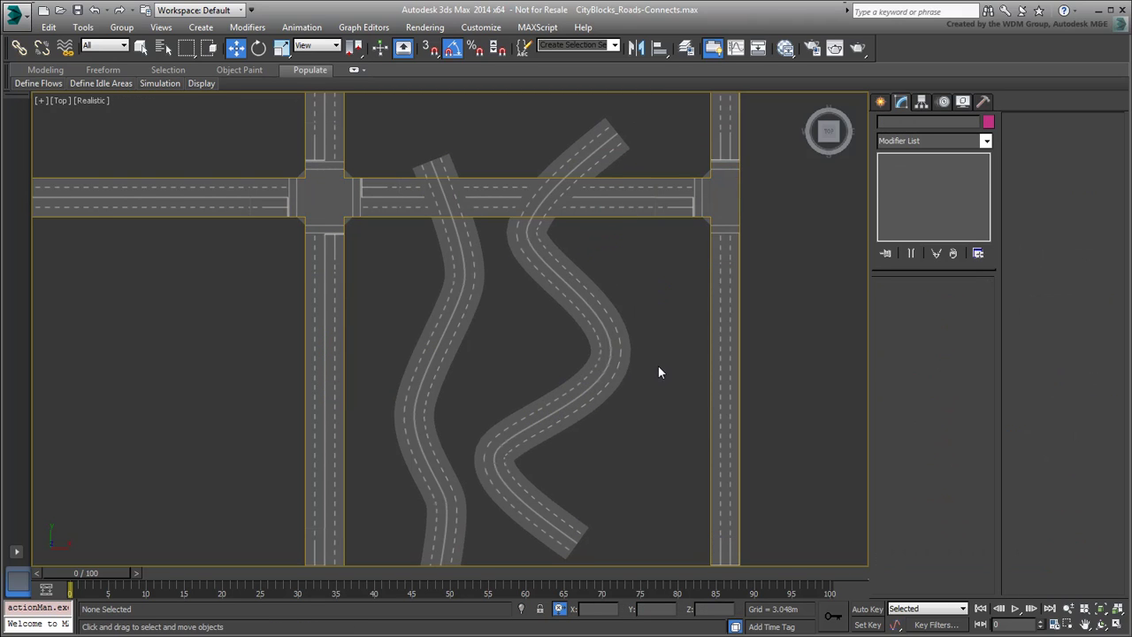
pyautogui.press('F4')
pyautogui.click(611, 367)
pyautogui.scroll(-2, 609, 344)
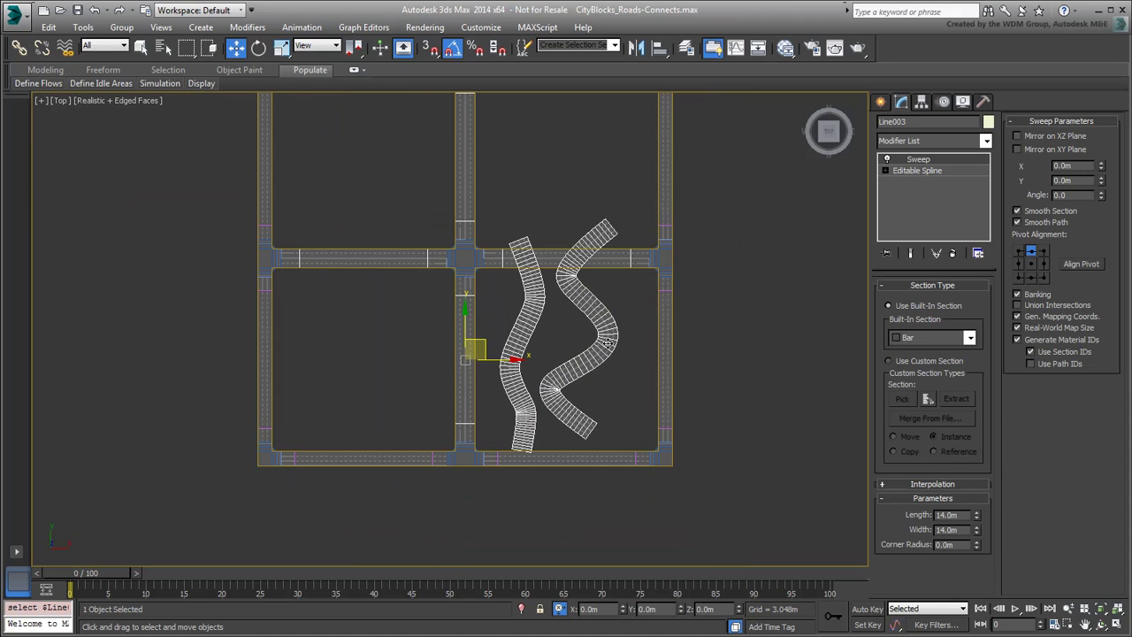
pyautogui.moveTo(612, 342); pyautogui.dragTo(579, 338, button='middle')
# - At Spline level, box-select and delete both winding splines, then return to the Sweep modifier
pyautogui.click(930, 175)
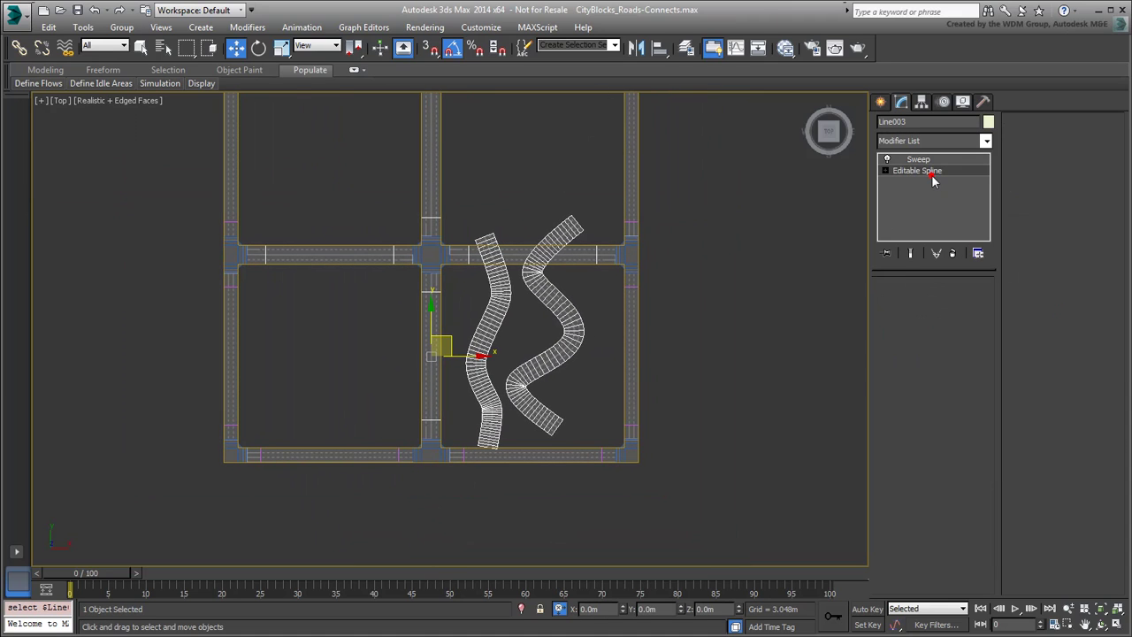
pyautogui.click(949, 380)
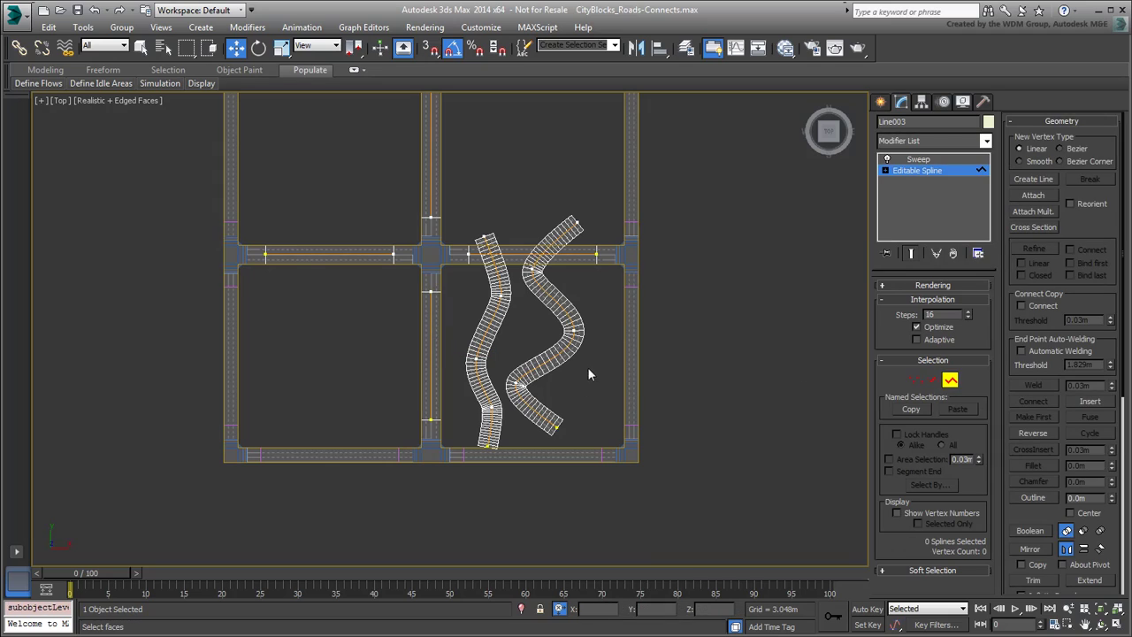
pyautogui.moveTo(590, 374); pyautogui.dragTo(485, 326)
pyautogui.press('Delete')
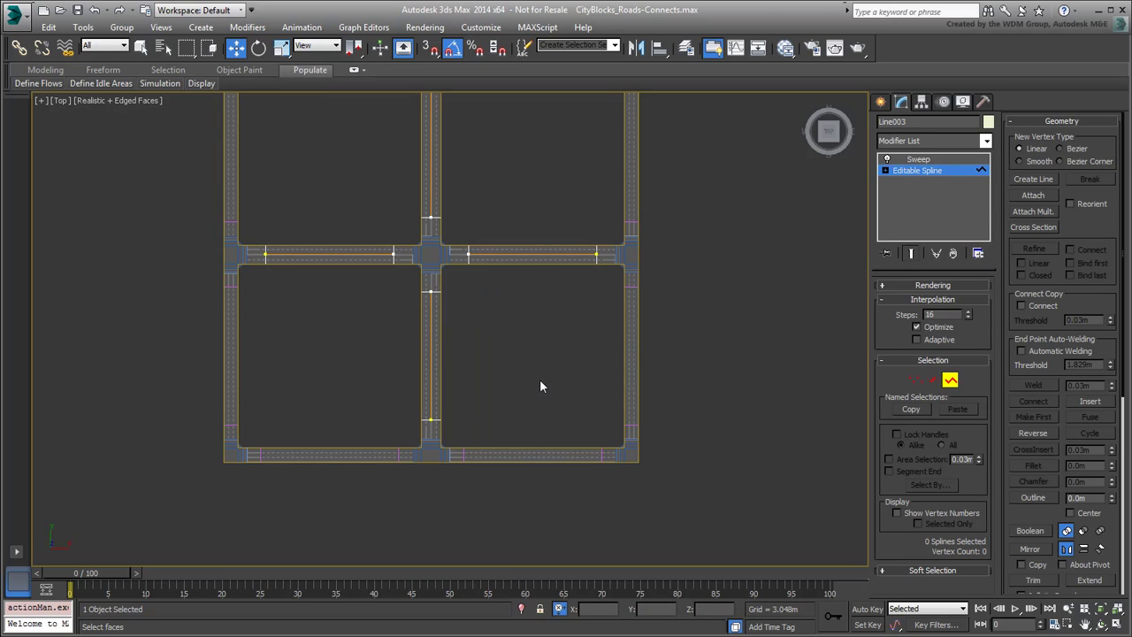
pyautogui.click(949, 379)
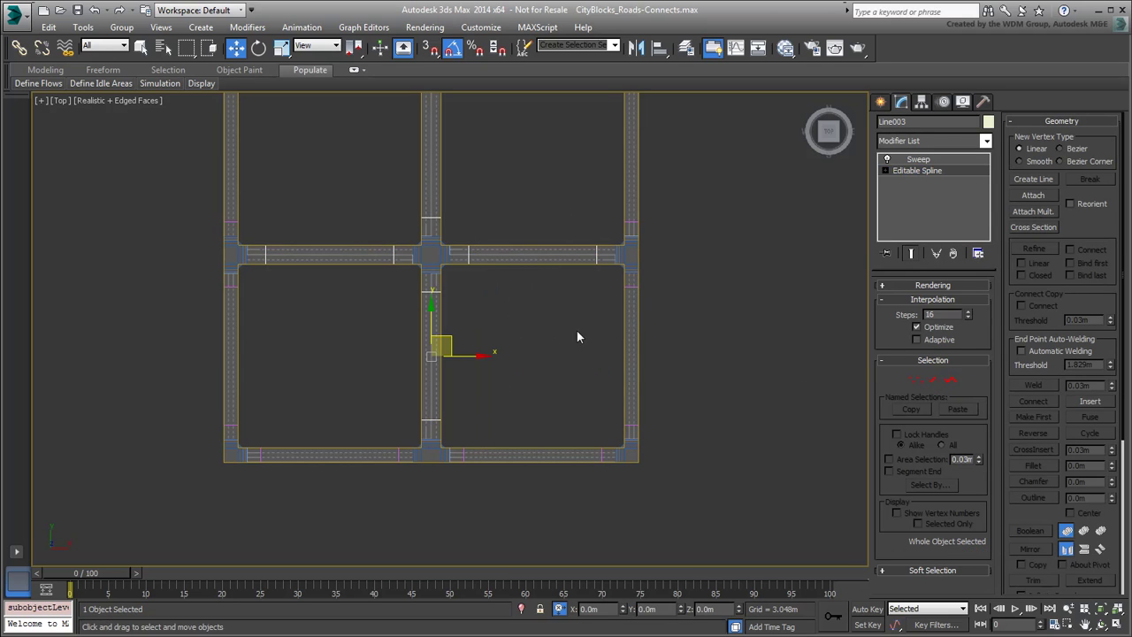
pyautogui.click(929, 170)
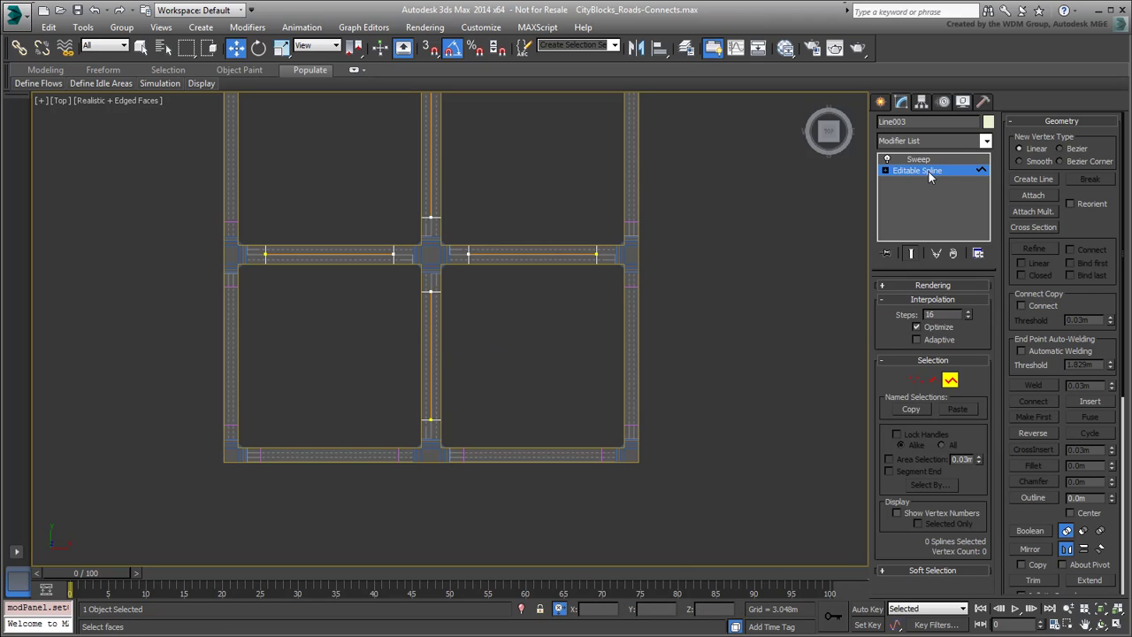
pyautogui.click(924, 159)
pyautogui.moveTo(458, 299); pyautogui.dragTo(507, 363, button='middle')
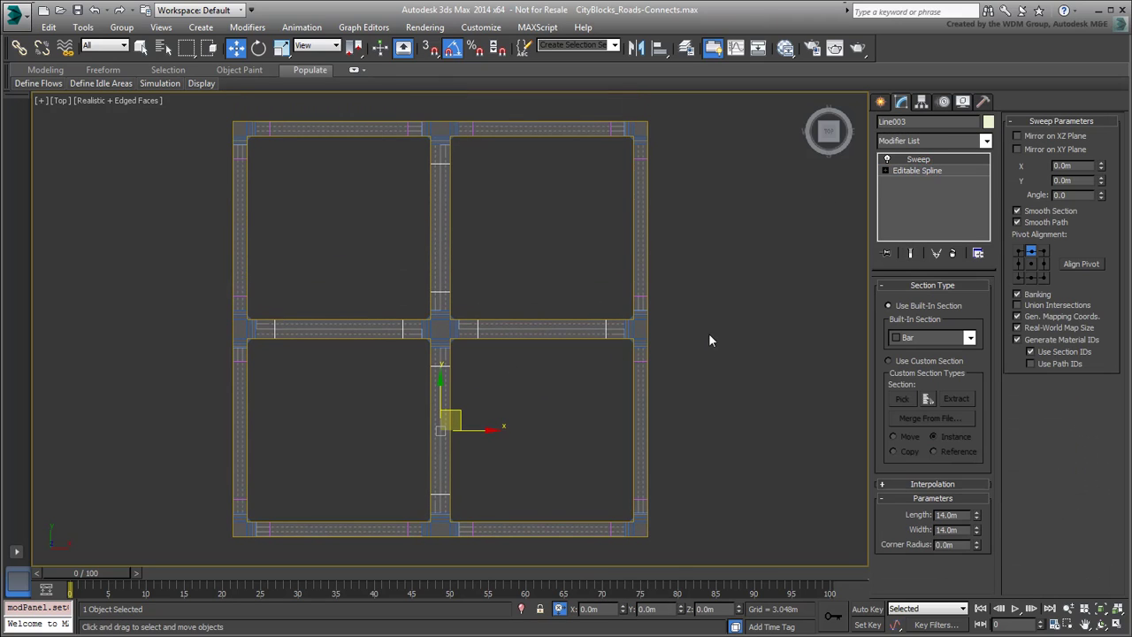
# - Select Inter_dbl_2w and attach the first road piece, matching material IDs to material
pyautogui.click(708, 332)
pyautogui.click(467, 315)
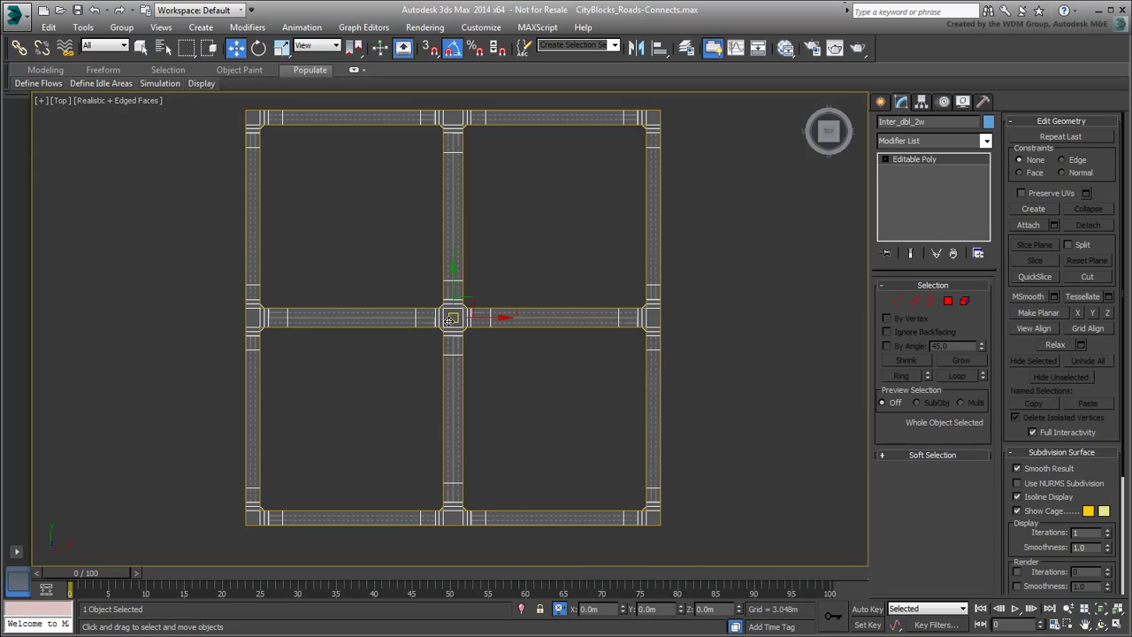
pyautogui.click(1028, 228)
pyautogui.click(552, 323)
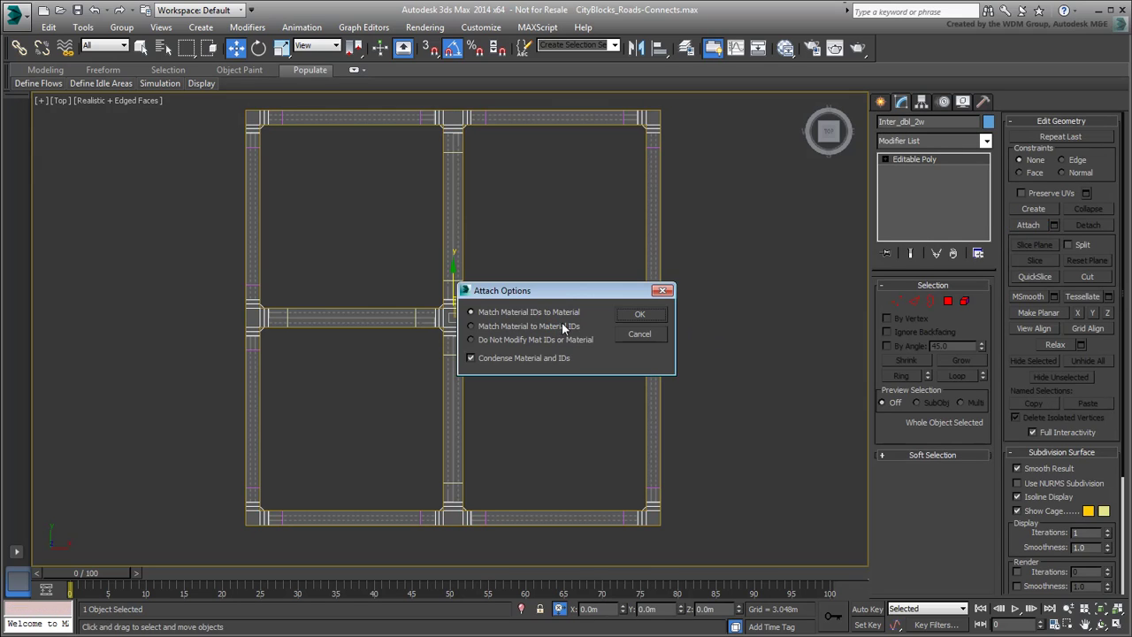
pyautogui.click(634, 316)
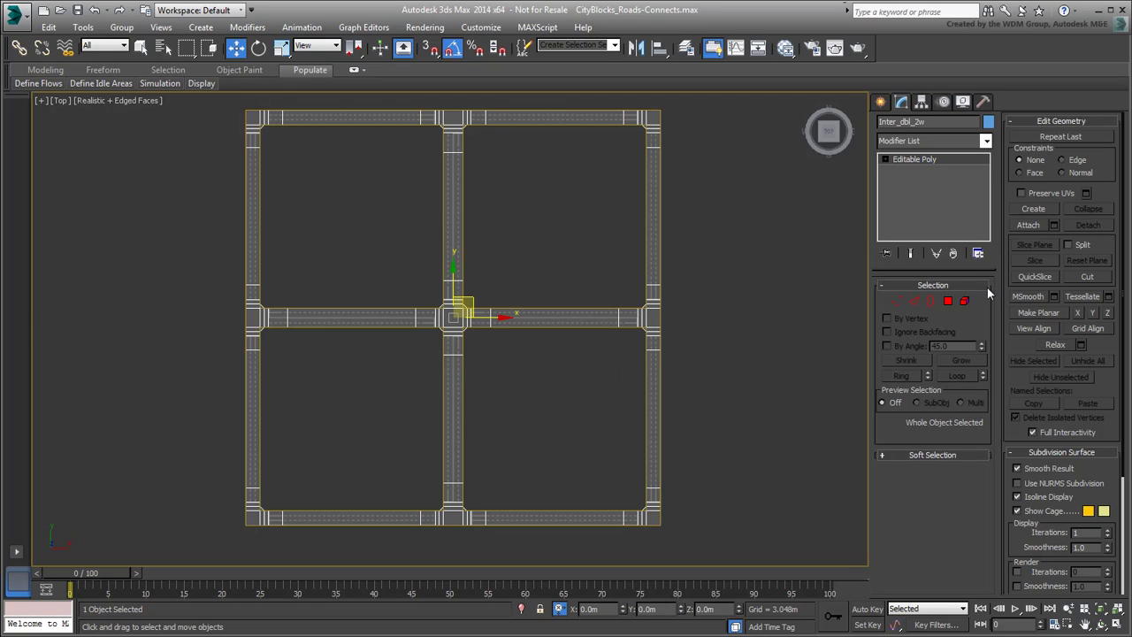
# - Attach the second road piece the same way and switch to the Perspective view
pyautogui.click(1028, 224)
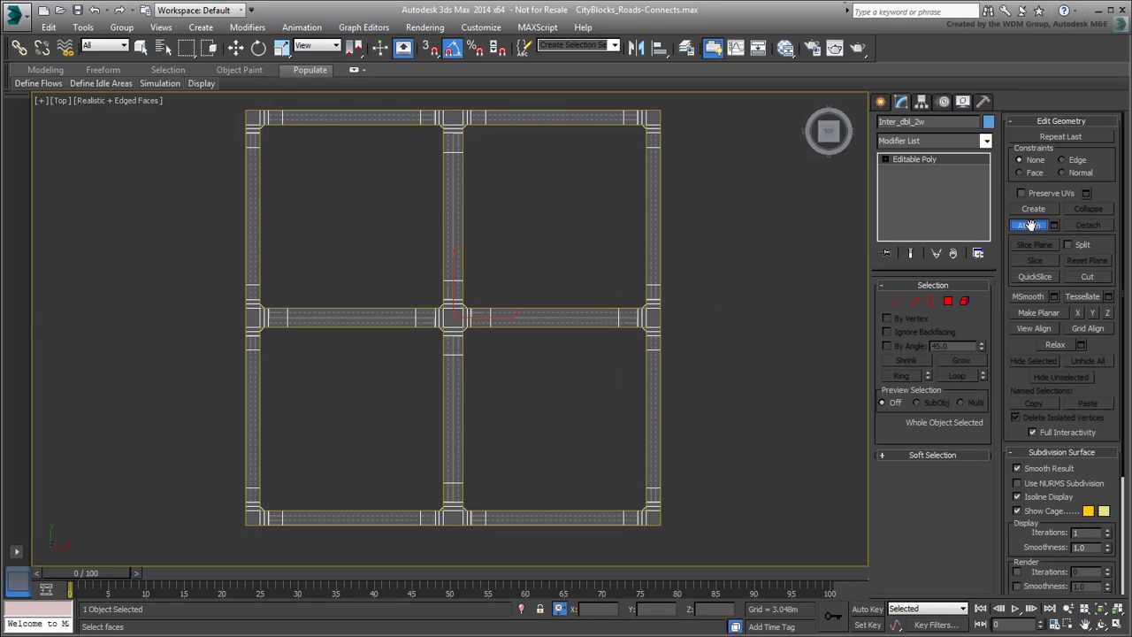
pyautogui.click(653, 408)
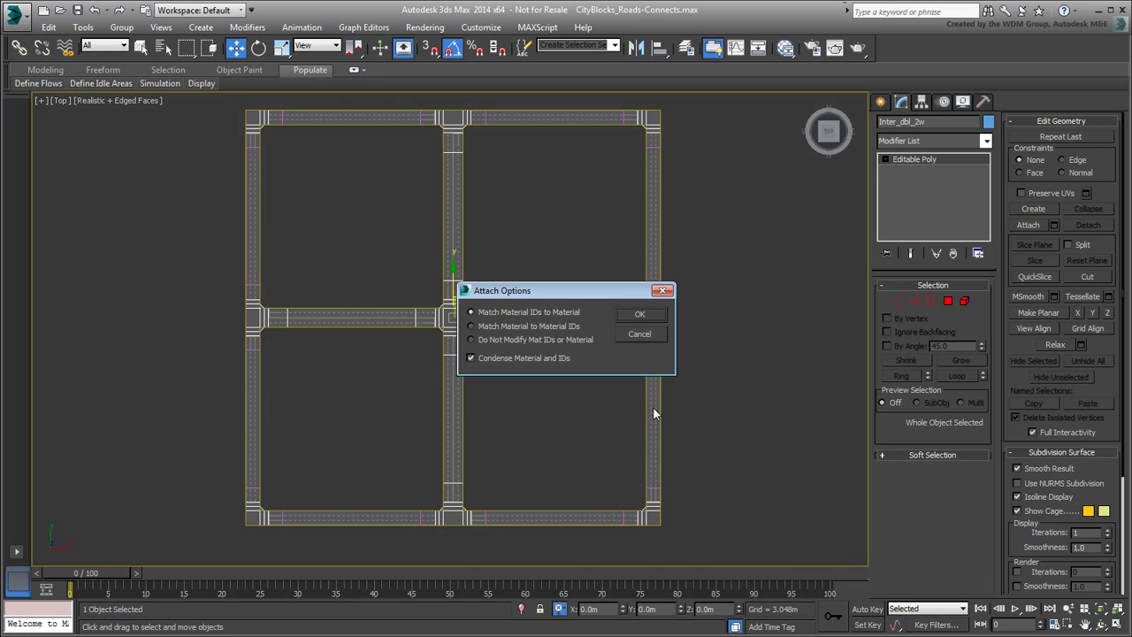
pyautogui.click(643, 319)
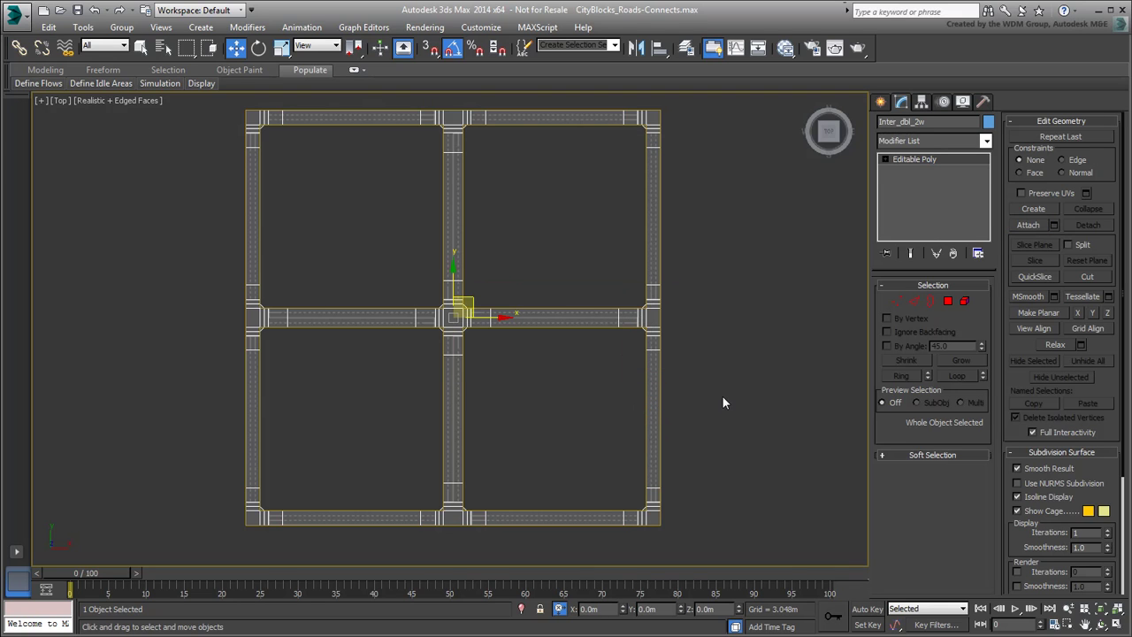
pyautogui.press('p')
pyautogui.scroll(2, 582, 409)
pyautogui.scroll(1, 582, 410)
pyautogui.scroll(1, 606, 361)
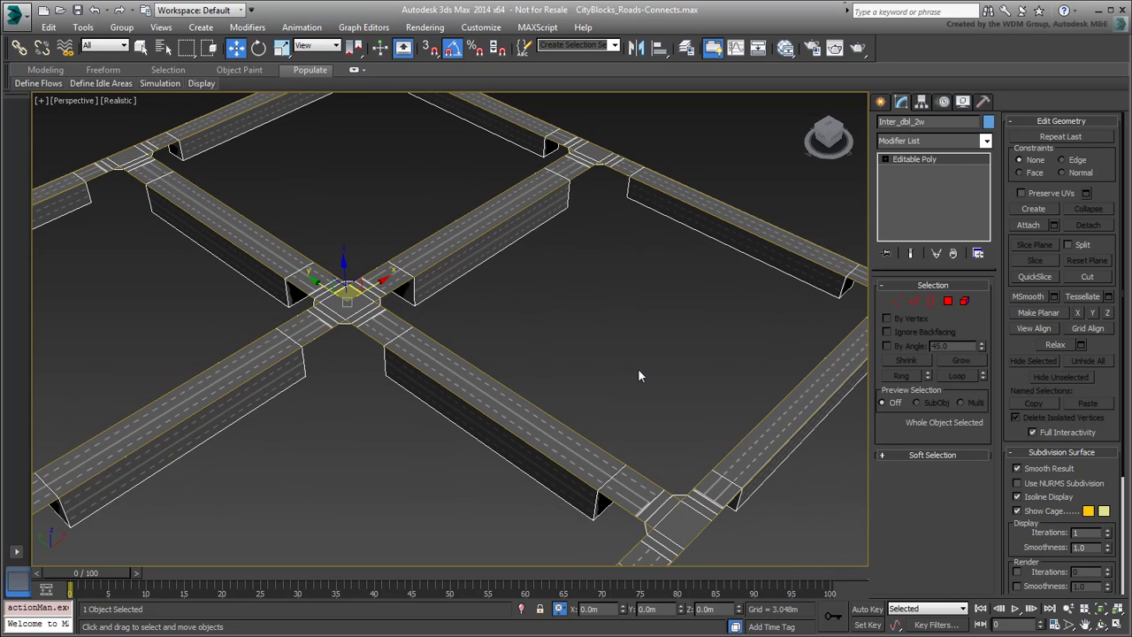
# - In the four-viewport layout, enter Vertex mode and try selecting the road-level vertices
pyautogui.hotkey('alt', 'w')
pyautogui.click(897, 301)
pyautogui.hotkey('ctrl', 'a')
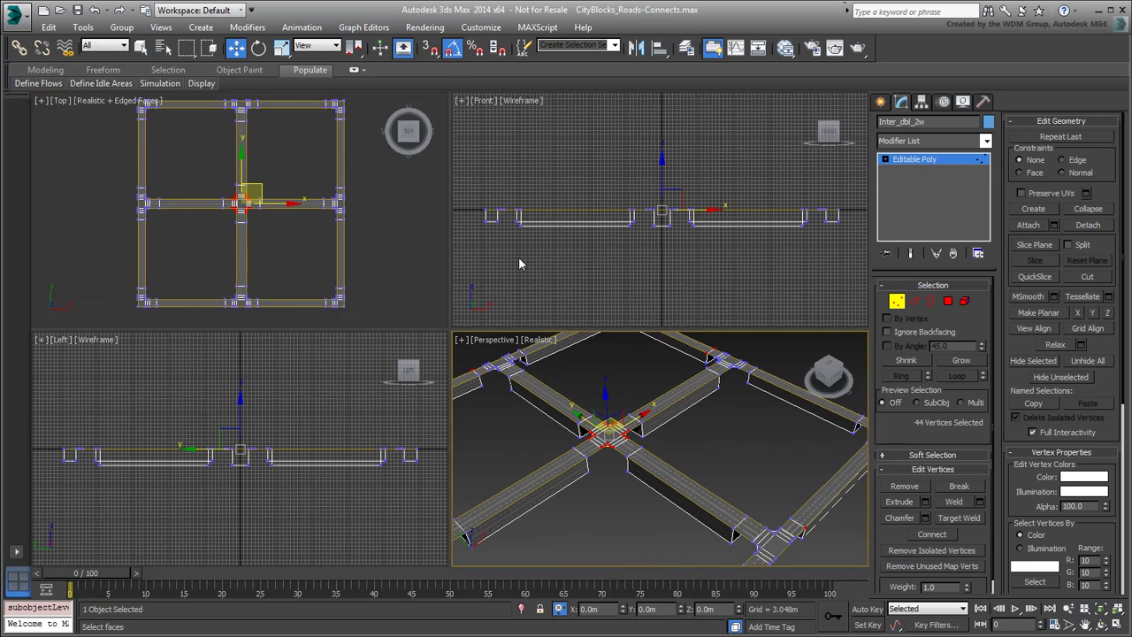
pyautogui.moveTo(470, 270); pyautogui.dragTo(859, 225)
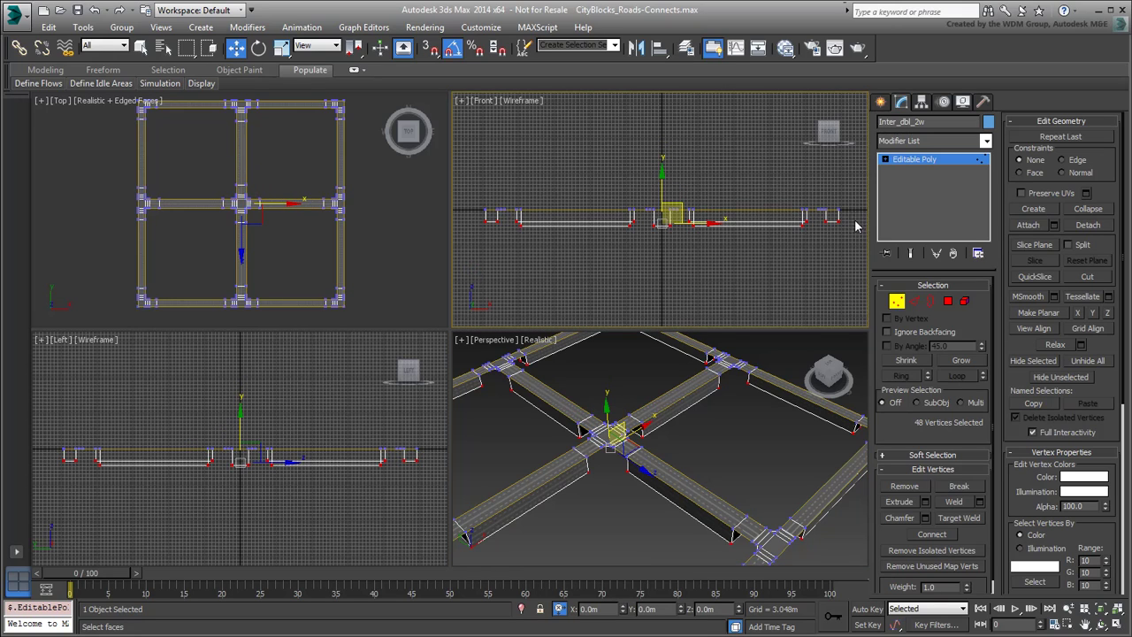
pyautogui.click(793, 273)
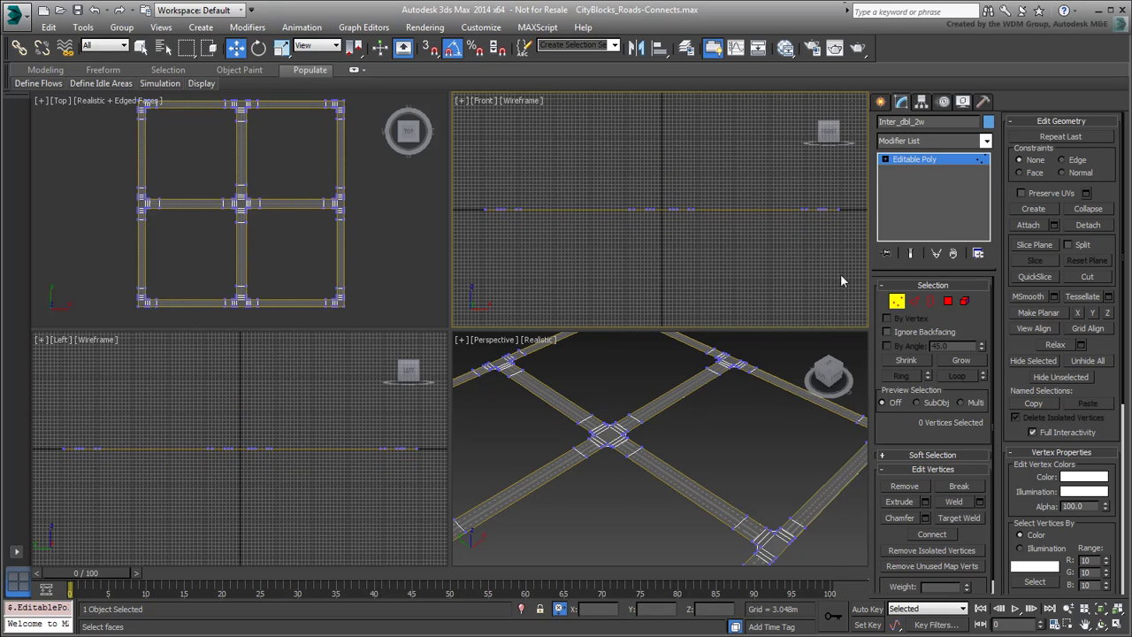
pyautogui.moveTo(705, 435); pyautogui.dragTo(720, 441, button='middle')
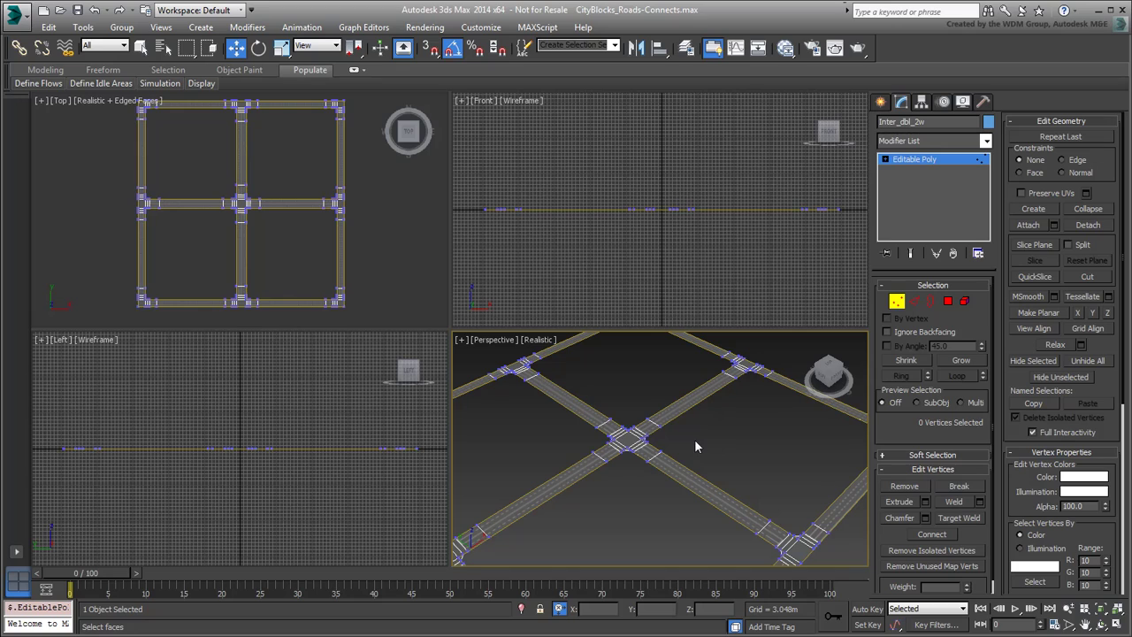
# - Box-select all grid vertices and weld them from 228 to 180, then maximize Perspective
pyautogui.moveTo(110, 312)
pyautogui.mouseDown()
pyautogui.moveTo(366, 199)
pyautogui.moveTo(386, 103)
pyautogui.moveTo(371, 104)
pyautogui.mouseUp()
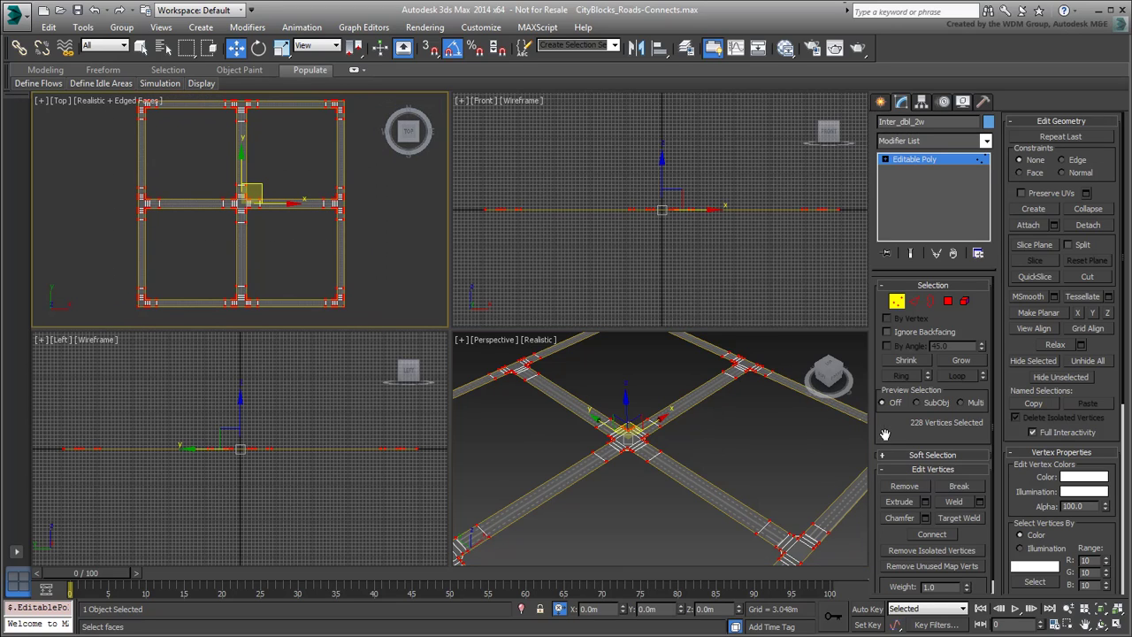
pyautogui.scroll(-1, 891, 404)
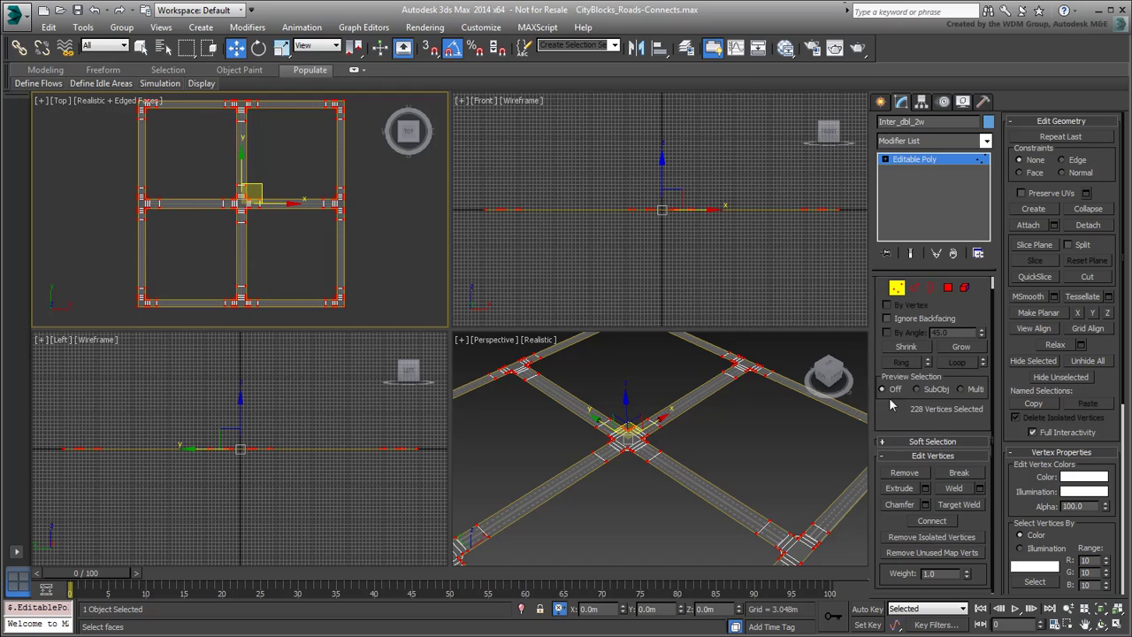
pyautogui.click(954, 489)
pyautogui.click(897, 288)
pyautogui.middleClick(766, 458)
pyautogui.hotkey('alt', 'w')
# - Open the Slate Material Editor and delete the old material nodes
pyautogui.moveTo(666, 409); pyautogui.dragTo(710, 378, button='middle')
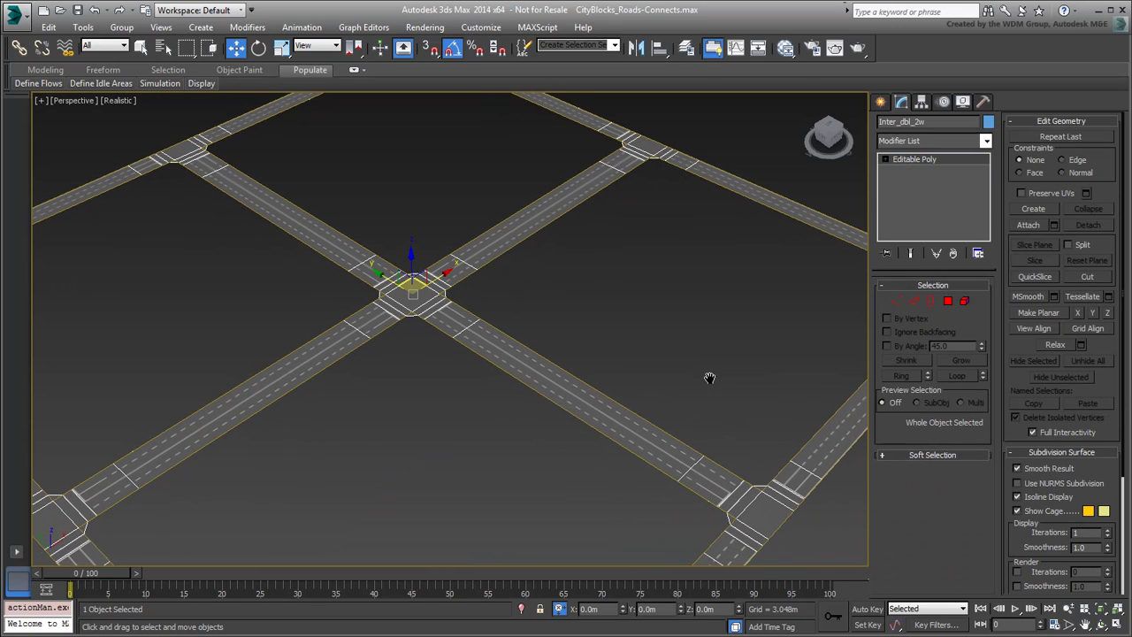
pyautogui.click(786, 55)
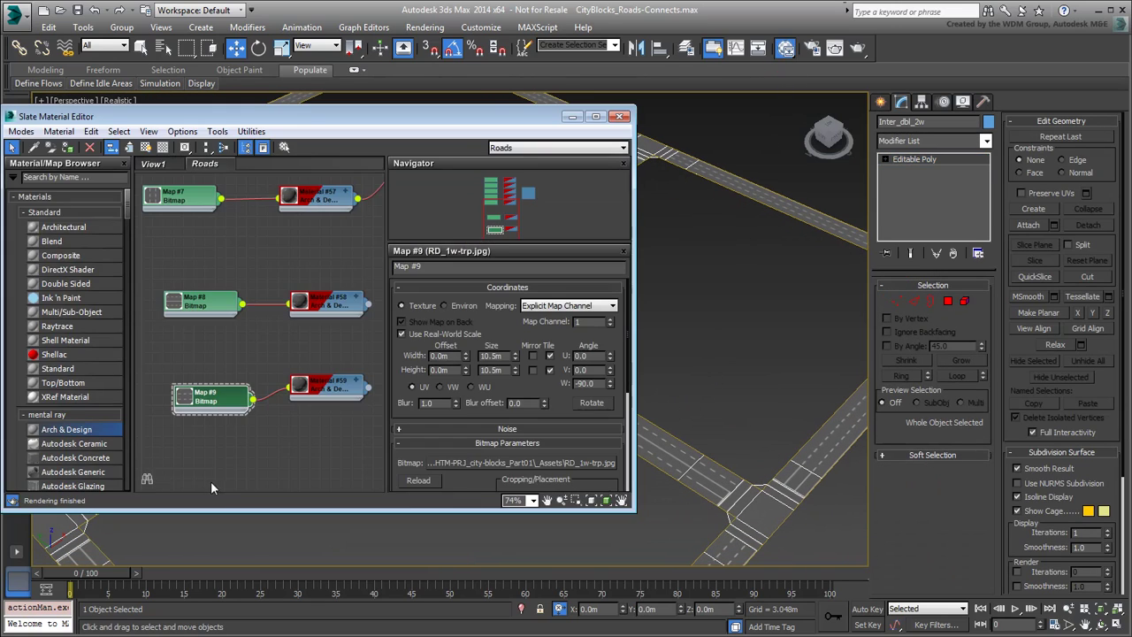
pyautogui.scroll(-2, 221, 442)
pyautogui.scroll(-1, 238, 412)
pyautogui.moveTo(356, 247)
pyautogui.mouseDown()
pyautogui.moveTo(202, 424)
pyautogui.moveTo(214, 451)
pyautogui.mouseUp()
pyautogui.press('Delete')
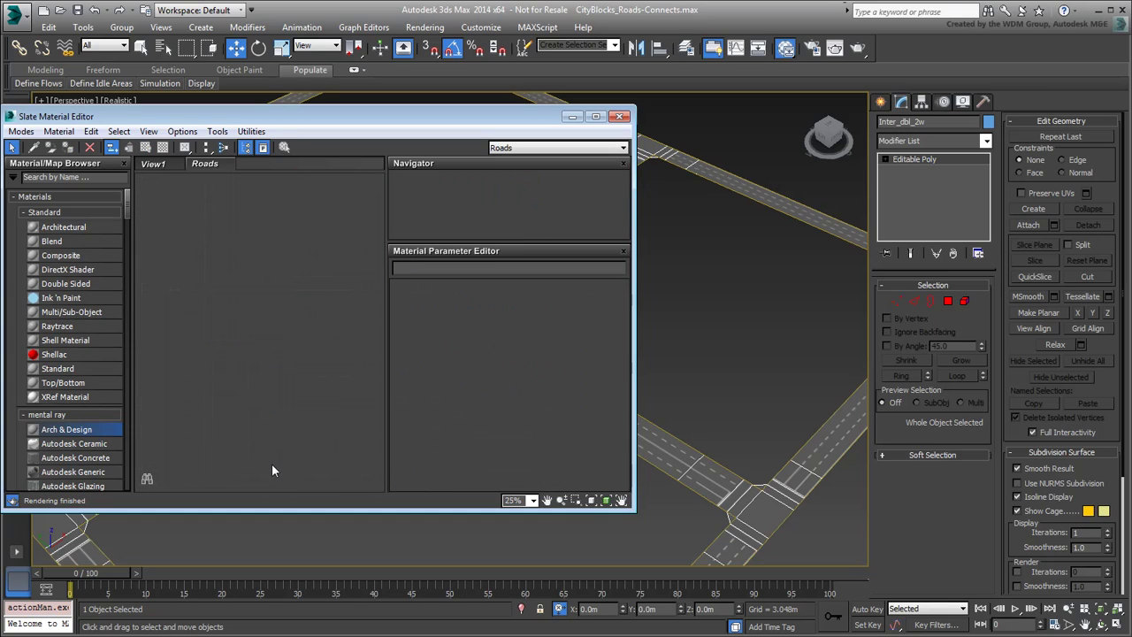
# - Load the road object's Roads multi-material via Pick Material from Object and select its node column
pyautogui.click(34, 147)
pyautogui.click(658, 440)
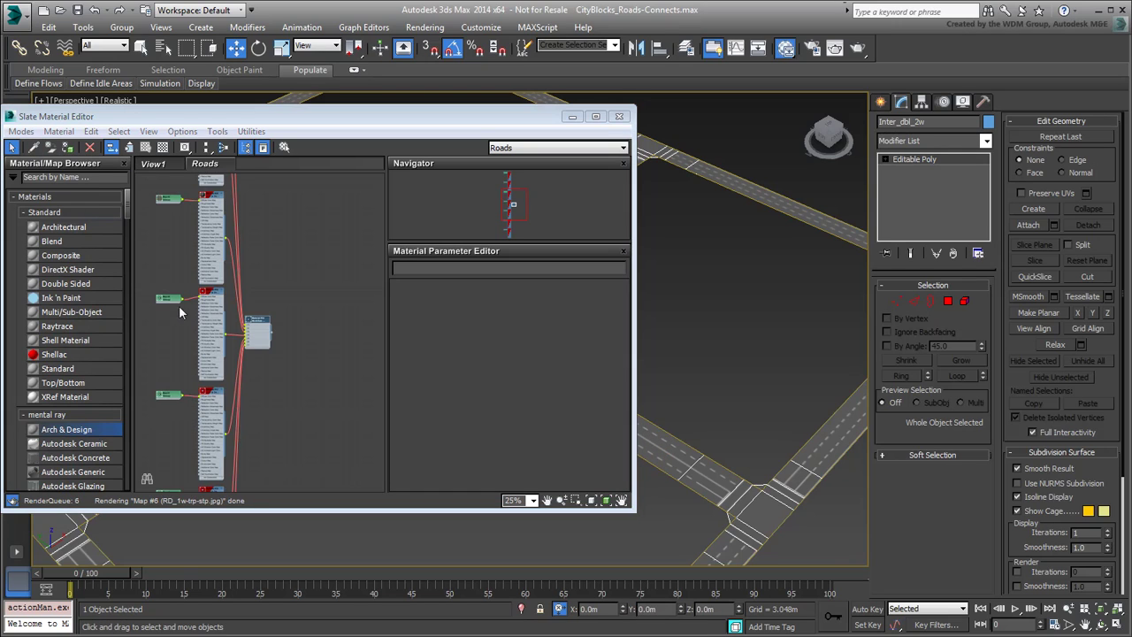
pyautogui.scroll(2, 225, 354)
pyautogui.scroll(2, 230, 358)
pyautogui.scroll(2, 237, 364)
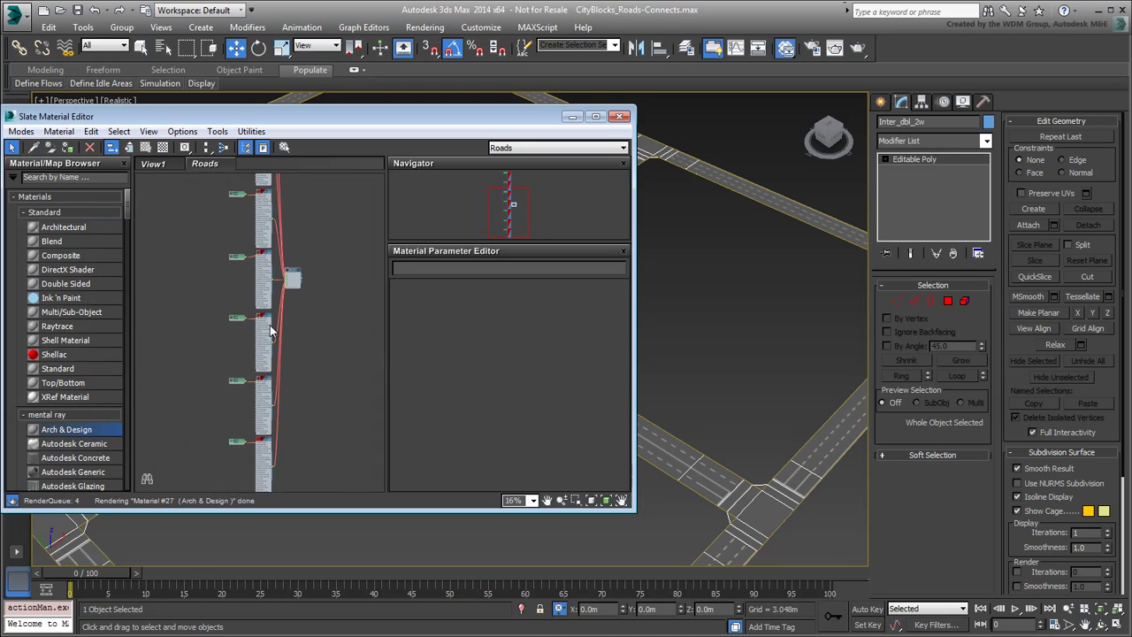
pyautogui.scroll(3, 245, 372)
pyautogui.scroll(1, 244, 369)
pyautogui.scroll(1, 240, 362)
pyautogui.scroll(2, 243, 353)
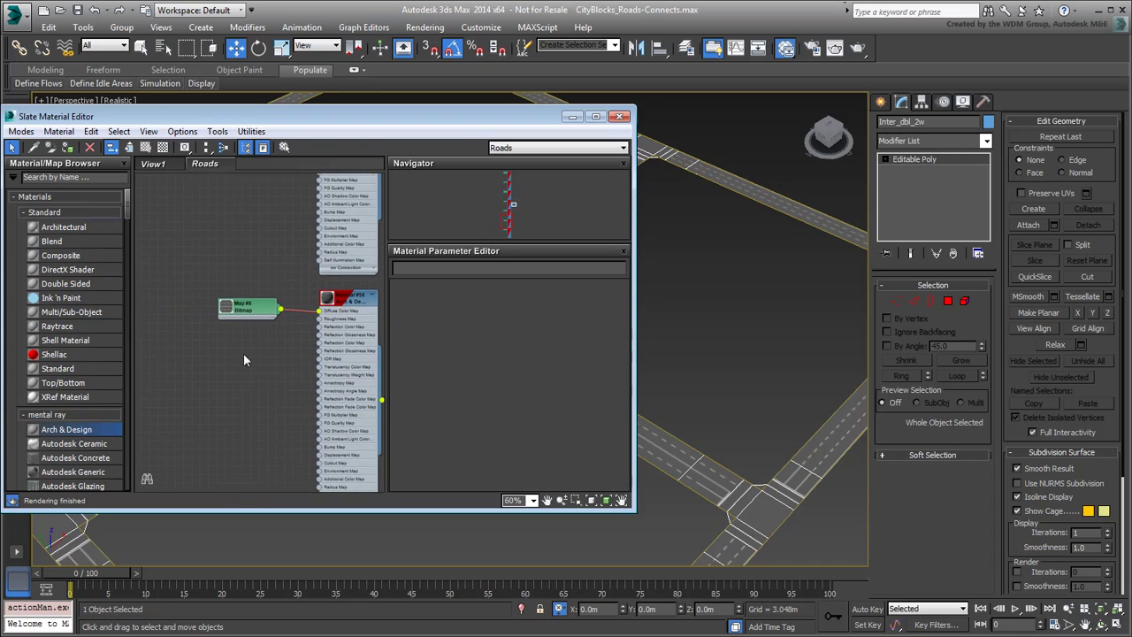
pyautogui.scroll(1, 221, 340)
pyautogui.scroll(1, 226, 322)
pyautogui.scroll(-2, 227, 328)
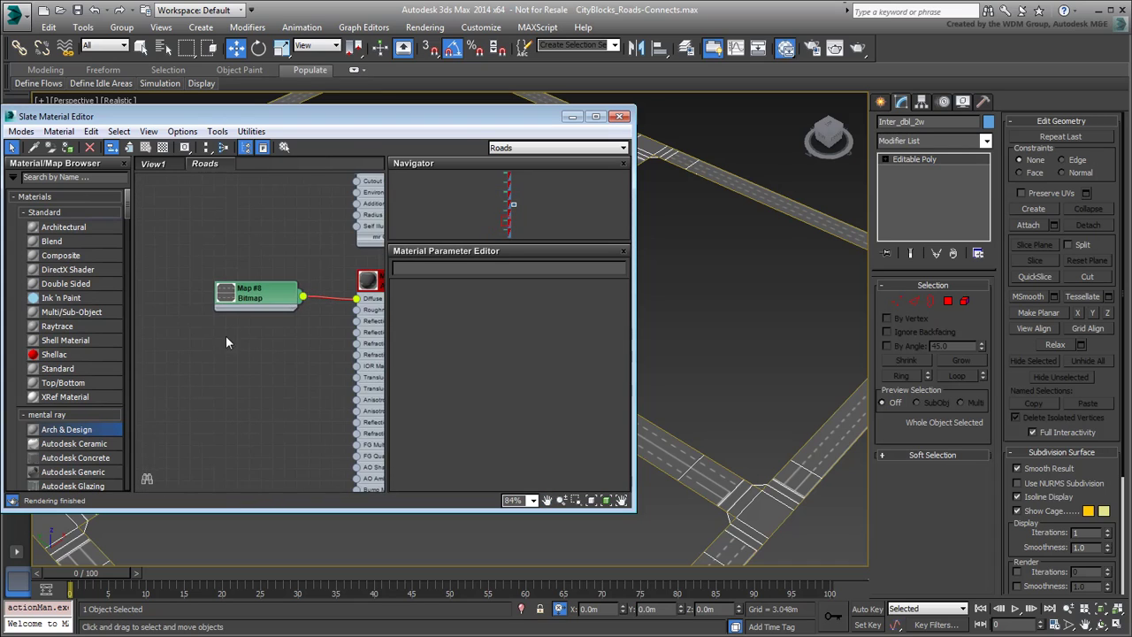
pyautogui.scroll(-2, 234, 354)
pyautogui.scroll(-2, 239, 383)
pyautogui.scroll(-1, 239, 383)
pyautogui.scroll(3, 243, 337)
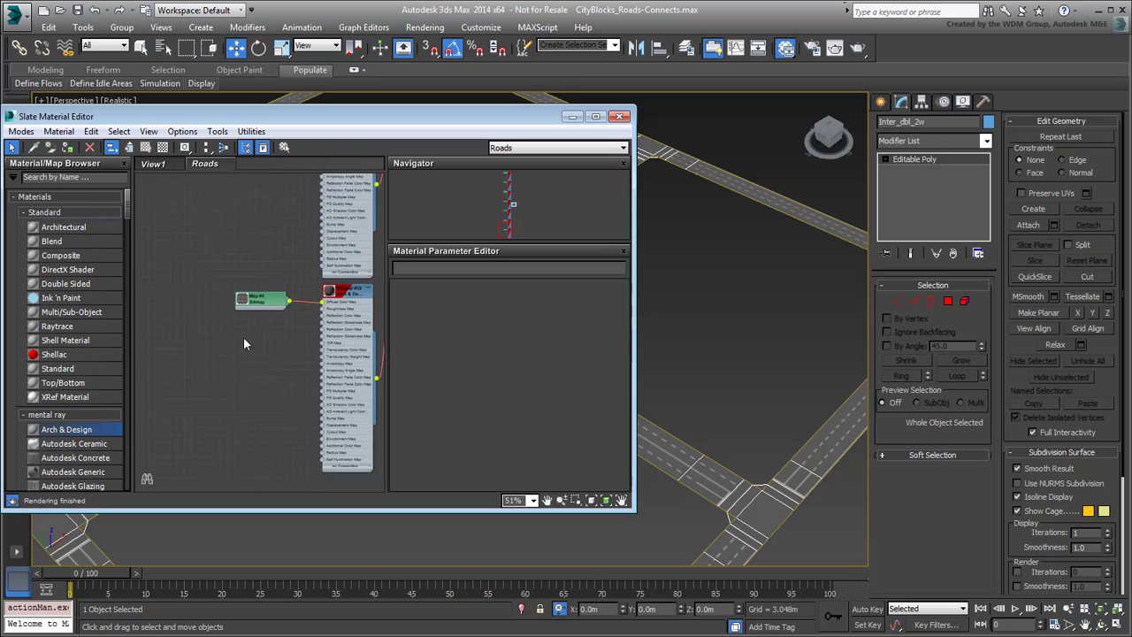
pyautogui.scroll(2, 258, 300)
pyautogui.scroll(1, 221, 305)
pyautogui.scroll(-2, 226, 309)
pyautogui.scroll(-2, 234, 320)
pyautogui.scroll(-2, 239, 309)
pyautogui.scroll(-2, 235, 353)
pyautogui.scroll(1, 237, 367)
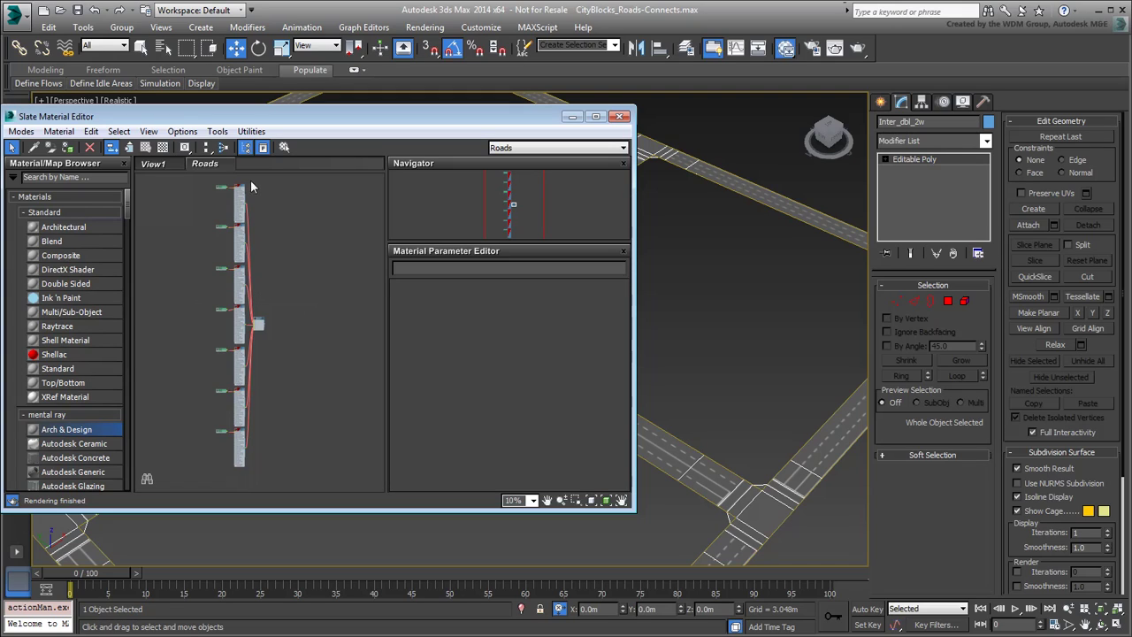
pyautogui.moveTo(249, 185); pyautogui.dragTo(232, 482)
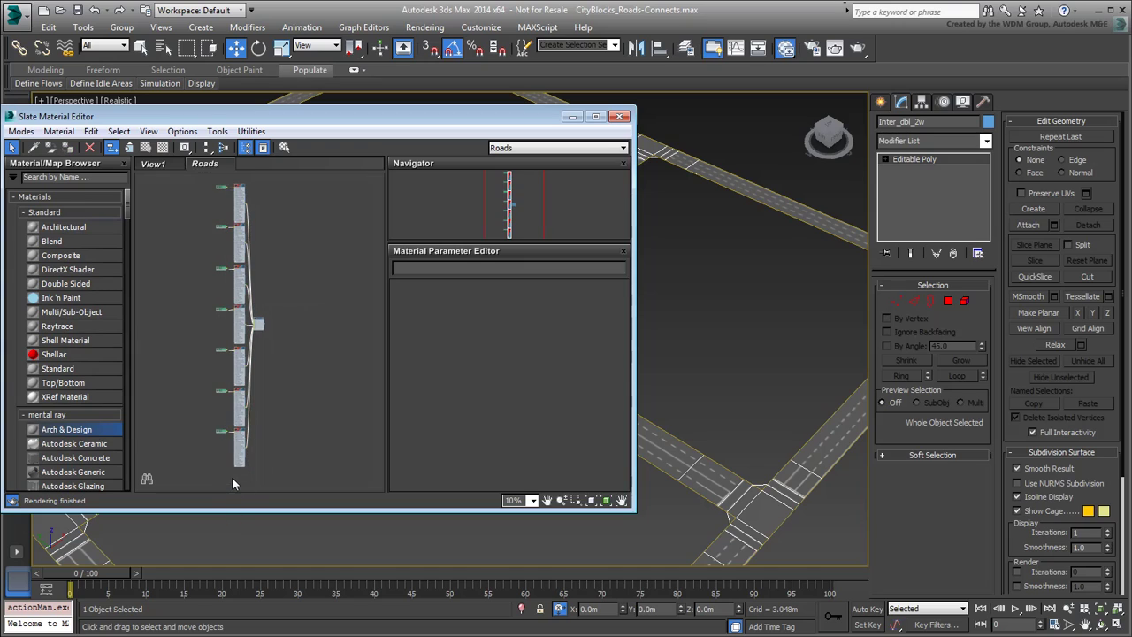
pyautogui.click(149, 131)
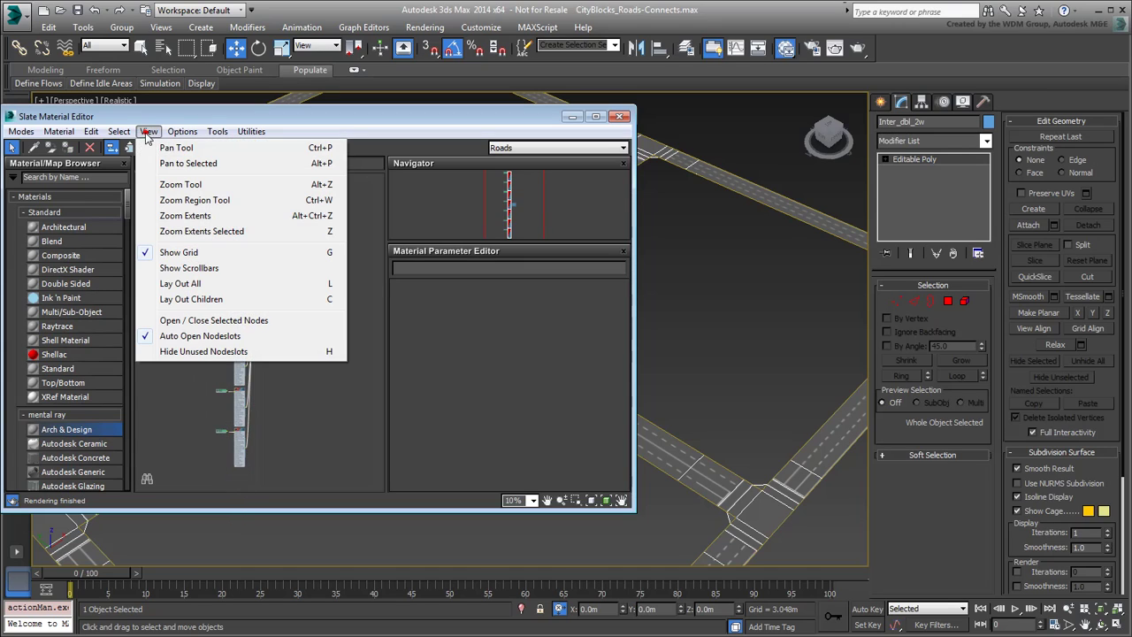
# - Open the selected Roads nodes, apply Lay Out All, and pan to inspect bitmap Map #5
pyautogui.click(209, 320)
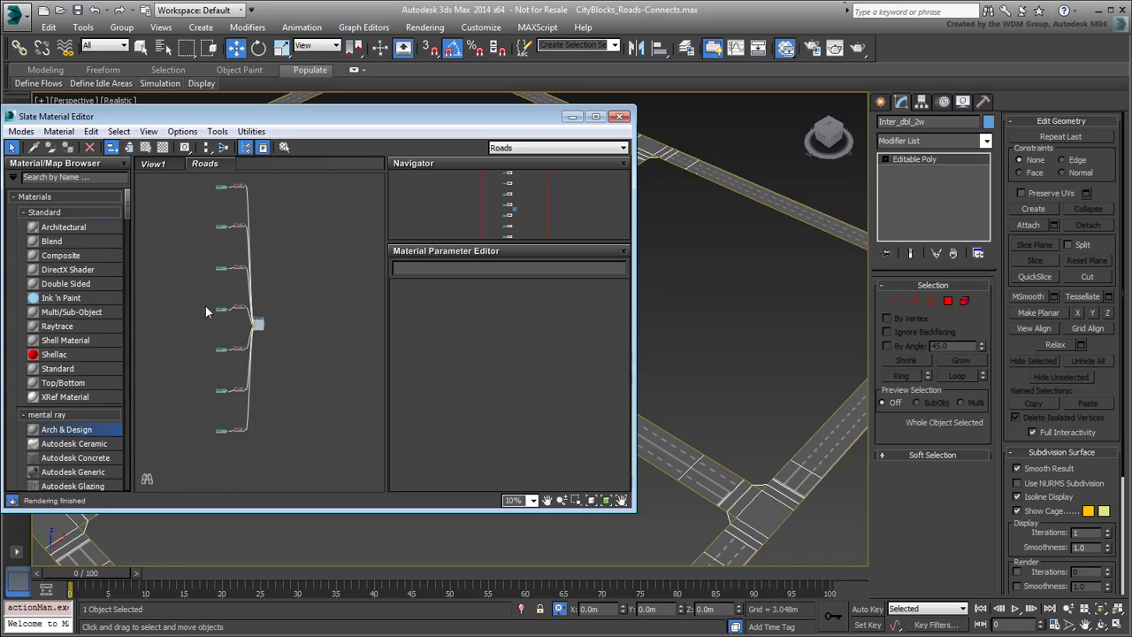
pyautogui.click(205, 148)
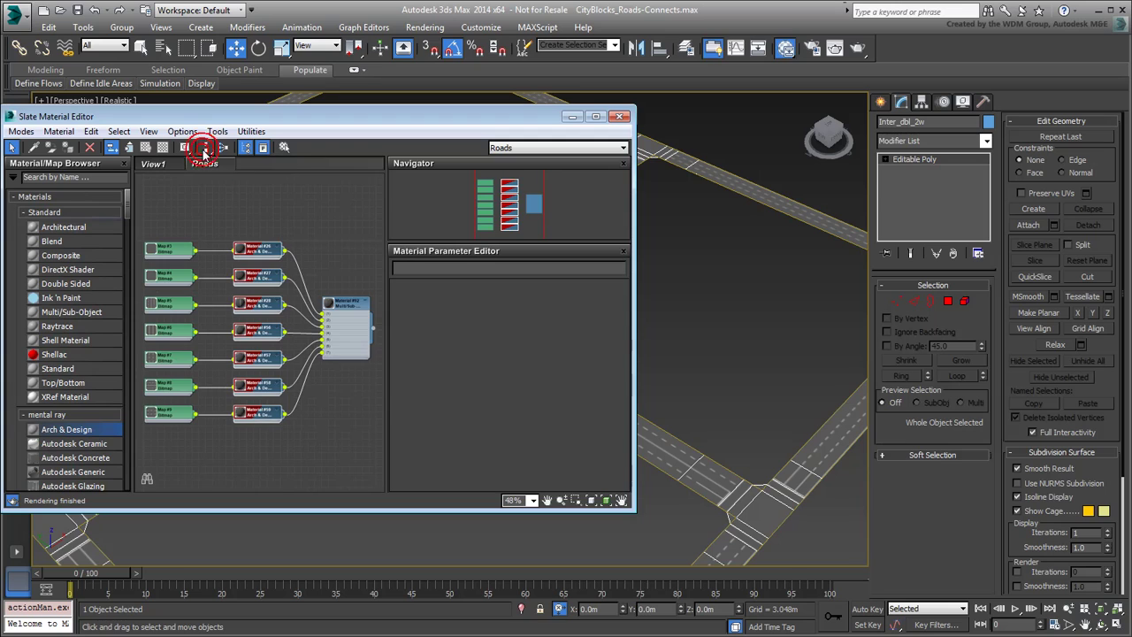
pyautogui.click(195, 417)
pyautogui.scroll(5, 195, 418)
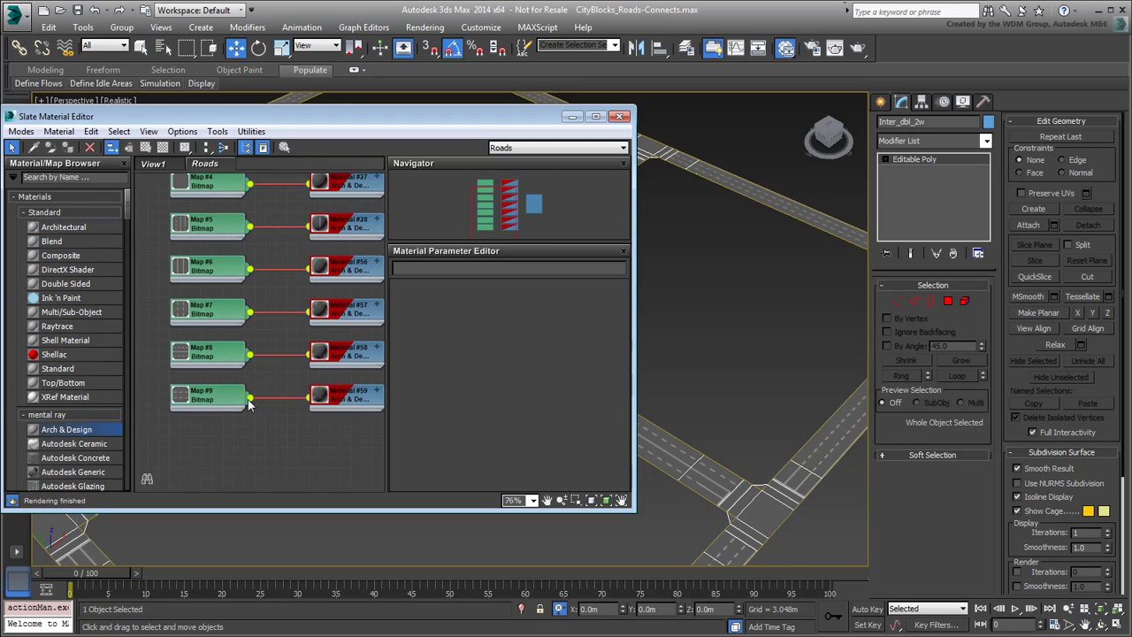
pyautogui.moveTo(220, 457); pyautogui.dragTo(227, 485, button='middle')
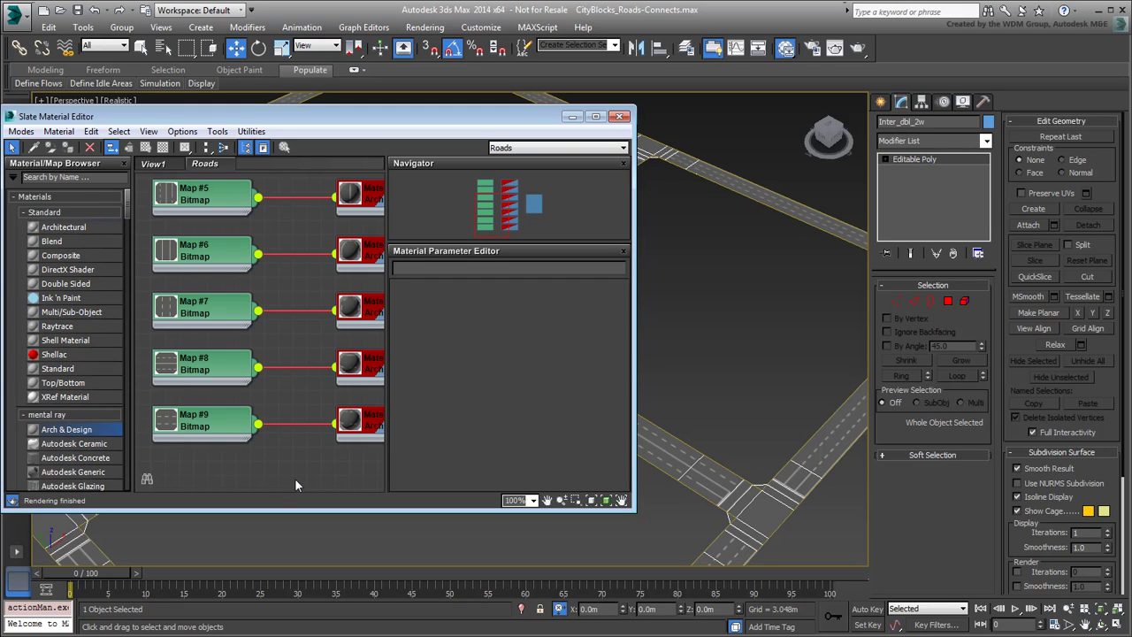
# - Close the material editor and zoom out to show the textured lane markings across the welded grid
pyautogui.click(622, 116)
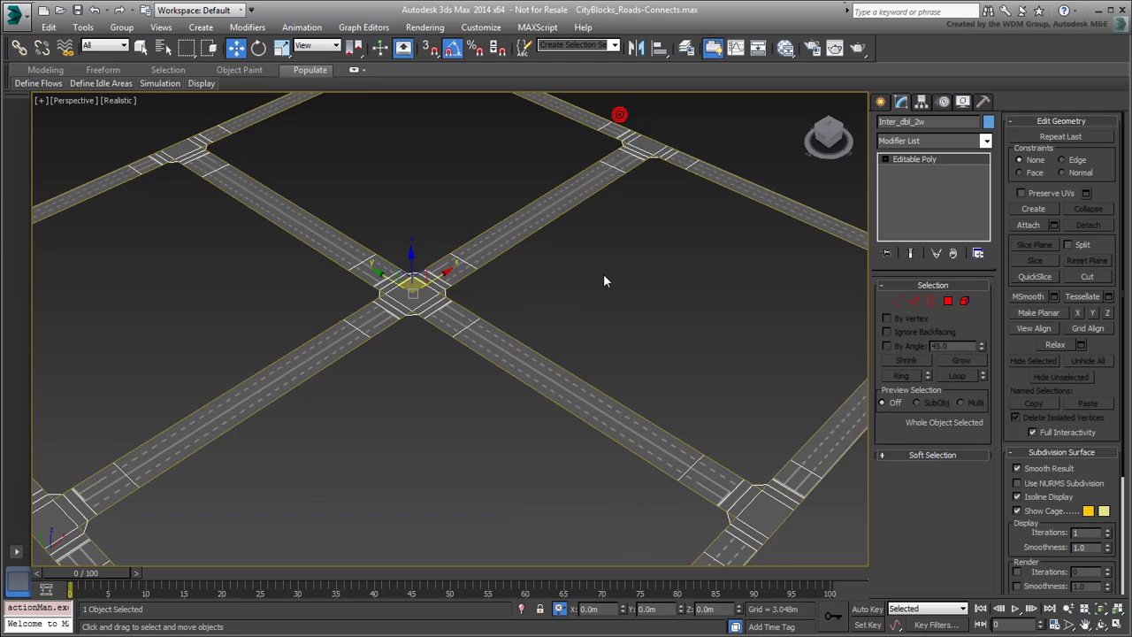
pyautogui.scroll(3, 589, 442)
pyautogui.scroll(1, 583, 453)
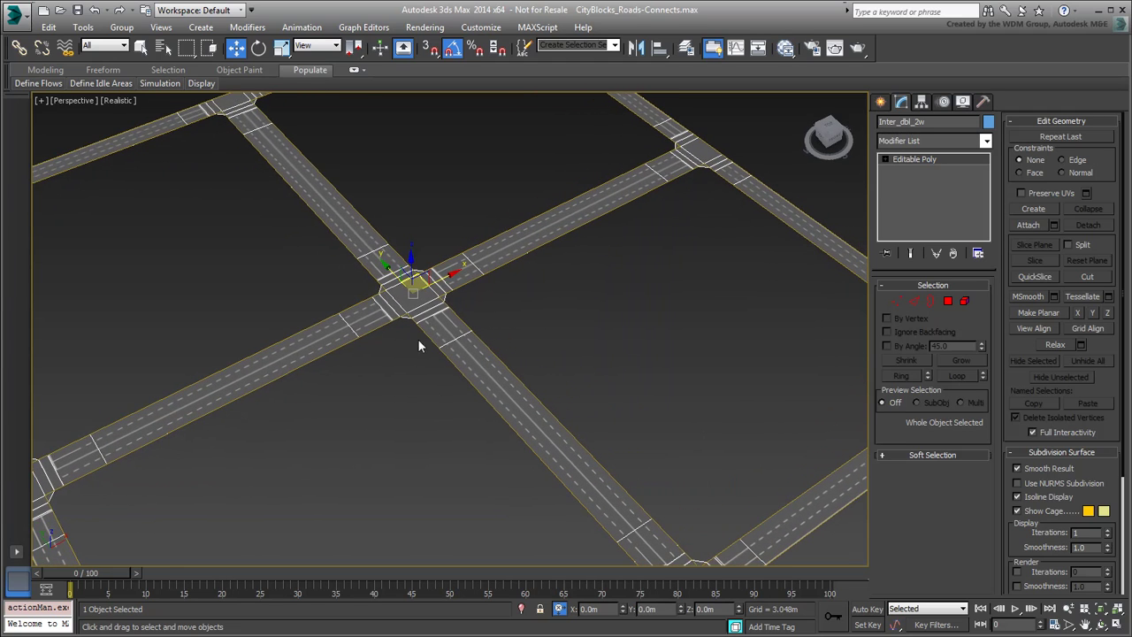
pyautogui.scroll(5, 435, 337)
pyautogui.moveTo(435, 337)
pyautogui.mouseDown(button='middle')
pyautogui.moveTo(539, 423)
pyautogui.moveTo(497, 441)
pyautogui.mouseUp(button='middle')
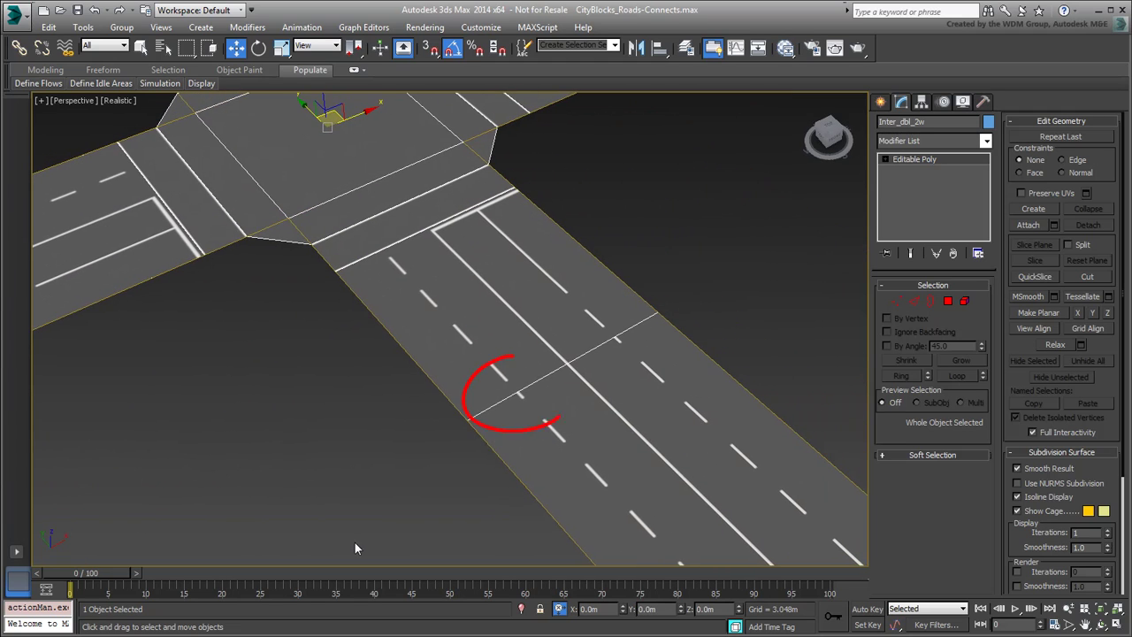
pyautogui.moveTo(355, 549)
pyautogui.mouseDown(button='middle')
pyautogui.moveTo(256, 462)
pyautogui.moveTo(434, 454)
pyautogui.moveTo(403, 450)
pyautogui.mouseUp(button='middle')
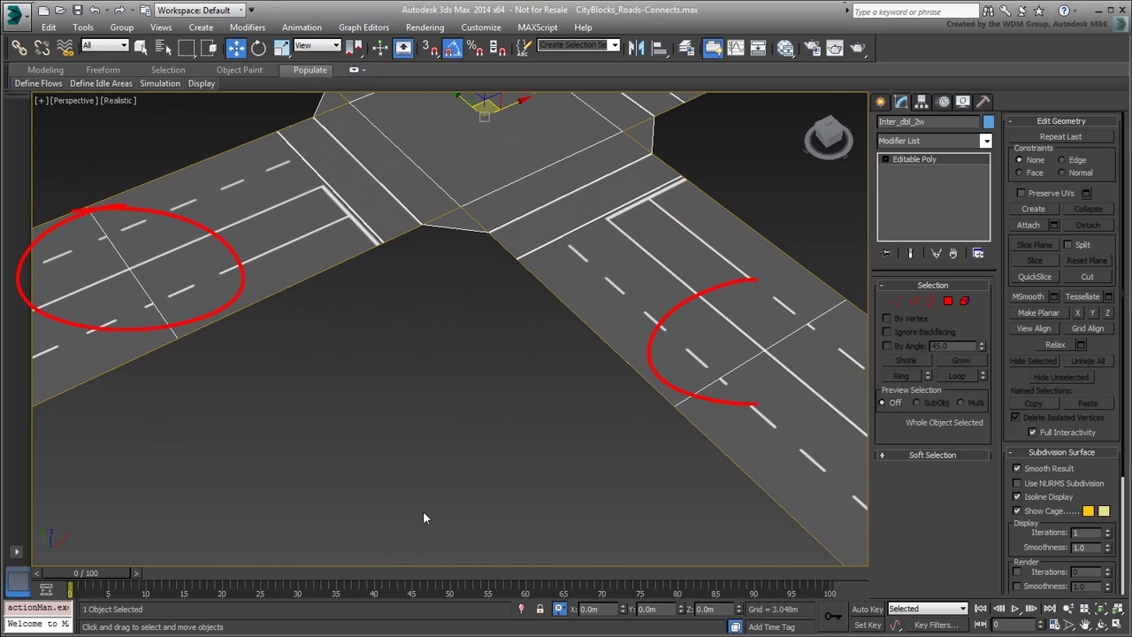
pyautogui.scroll(-3, 421, 507)
pyautogui.scroll(-5, 418, 495)
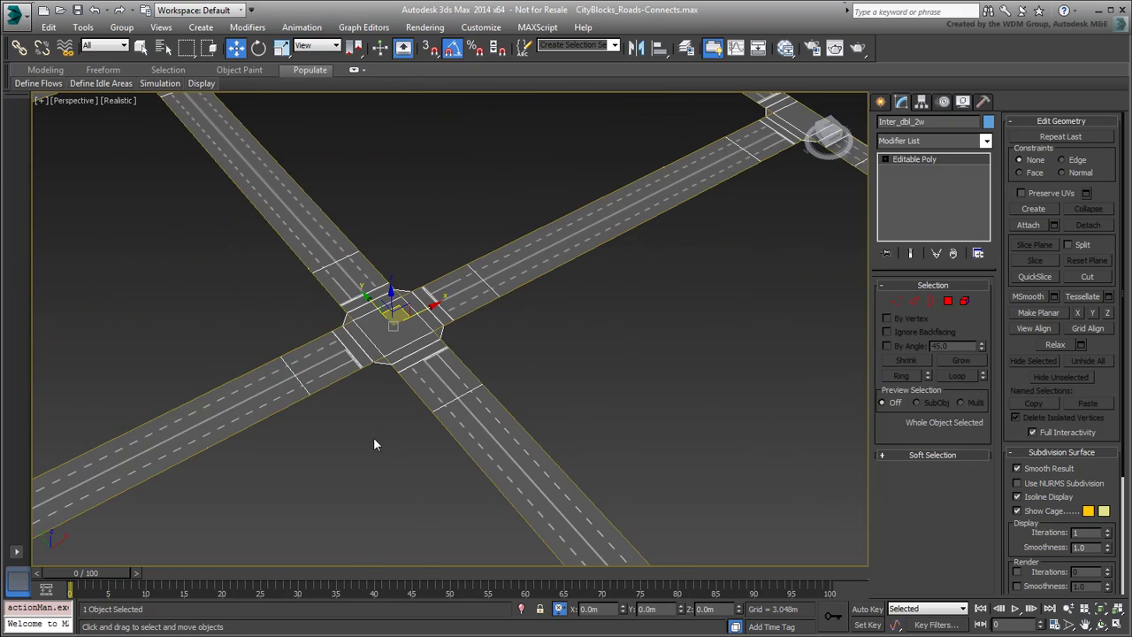
pyautogui.scroll(-2, 372, 438)
pyautogui.moveTo(395, 486)
pyautogui.mouseDown(button='middle')
pyautogui.moveTo(447, 449)
pyautogui.moveTo(494, 384)
pyautogui.mouseUp(button='middle')
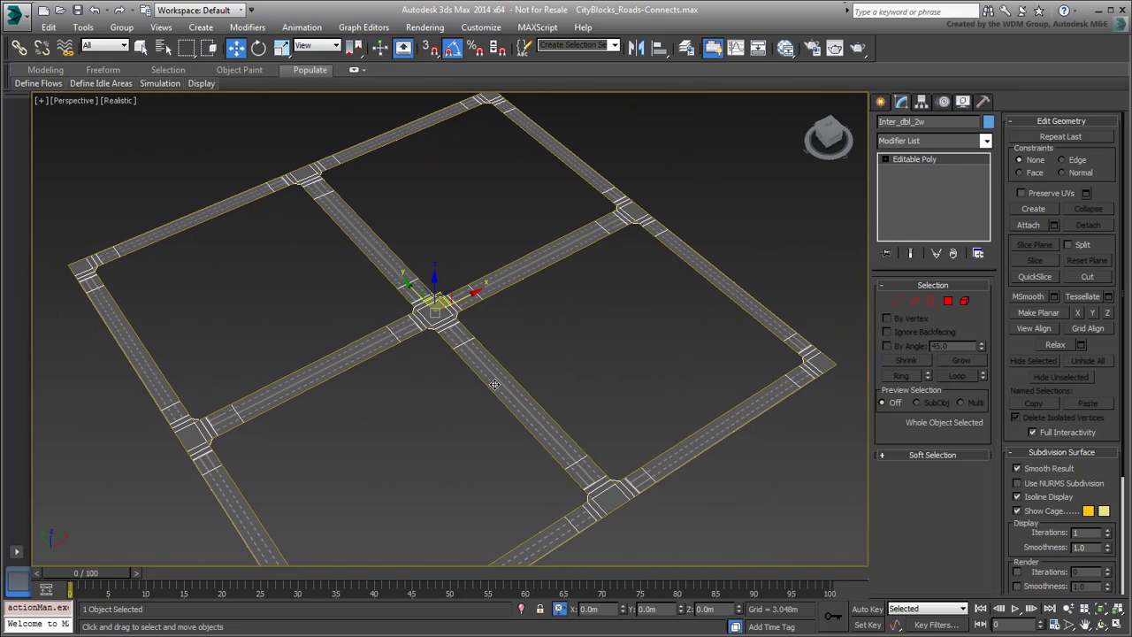
# - Add an Unwrap UVW modifier to the road grid with Map Seams turned off
pyautogui.click(935, 140)
pyautogui.scroll(-15, 968, 515)
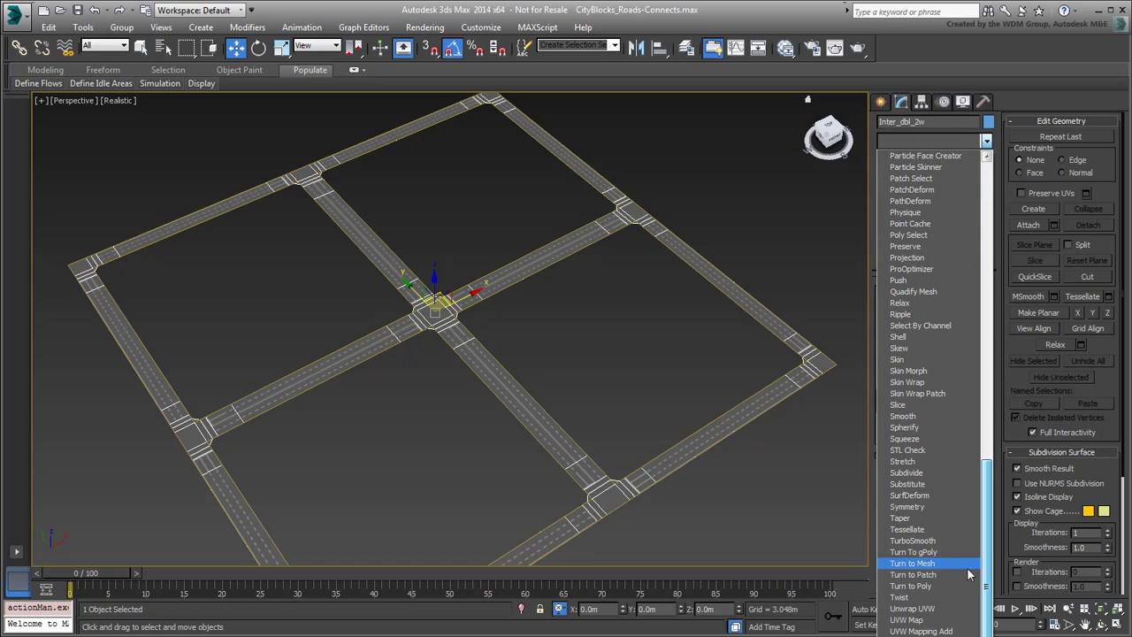
pyautogui.click(925, 610)
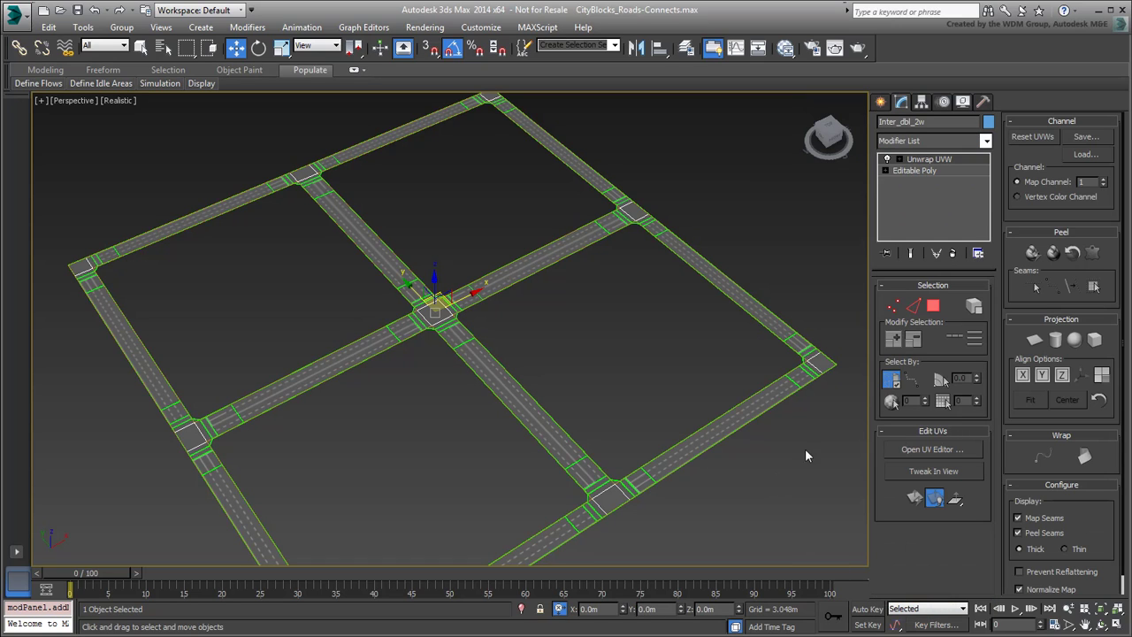
pyautogui.click(1050, 519)
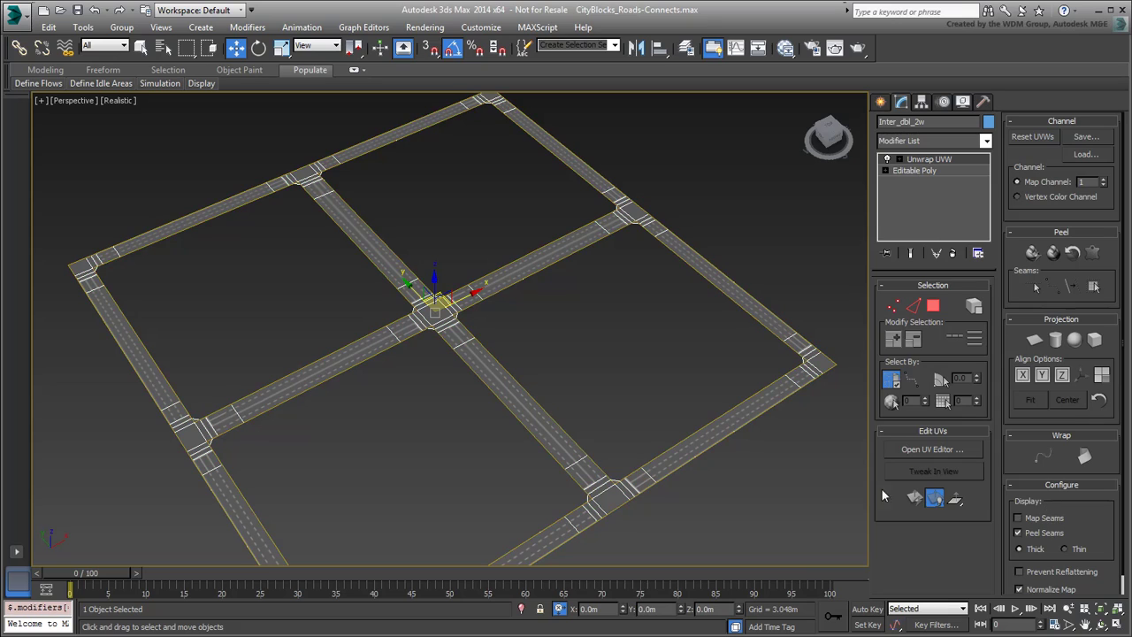
# - In Face mode, select the road stretches around the central intersection, then clear the selection
pyautogui.click(935, 306)
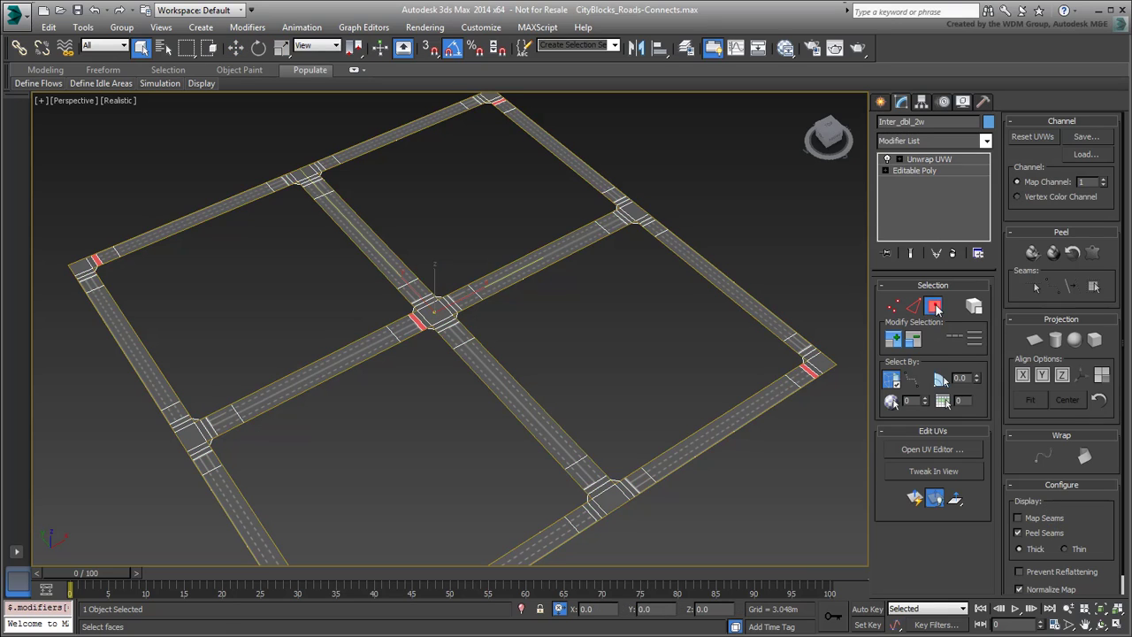
pyautogui.click(515, 389)
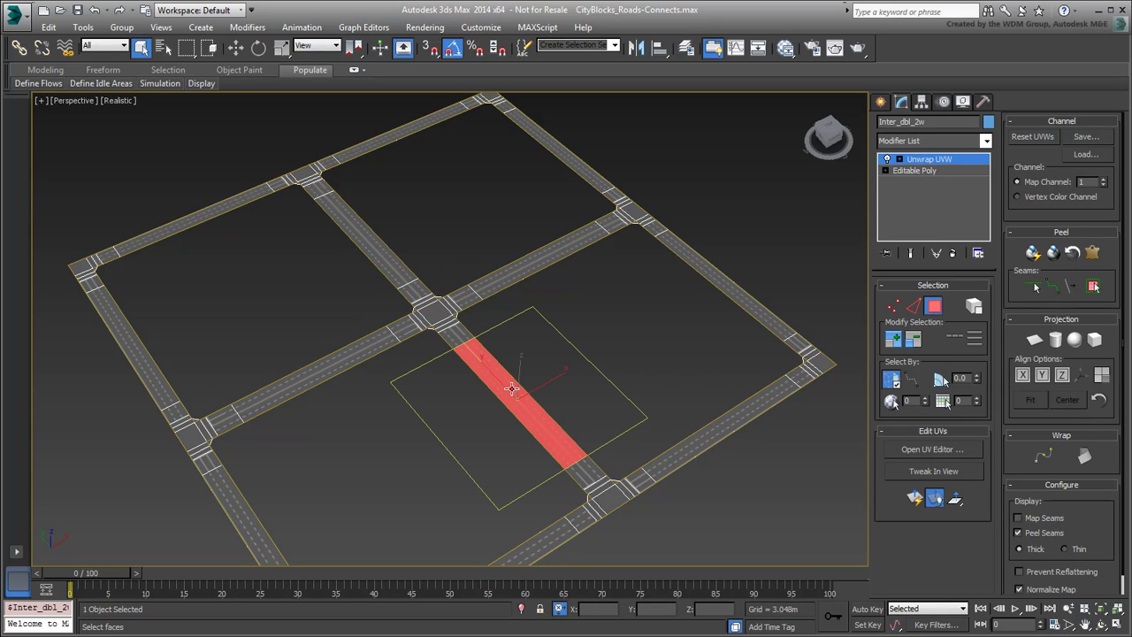
pyautogui.keyDown('ctrl'); pyautogui.click(504, 279); pyautogui.keyUp('ctrl')
pyautogui.press('F2')
pyautogui.keyDown('ctrl'); pyautogui.click(360, 350); pyautogui.keyUp('ctrl')
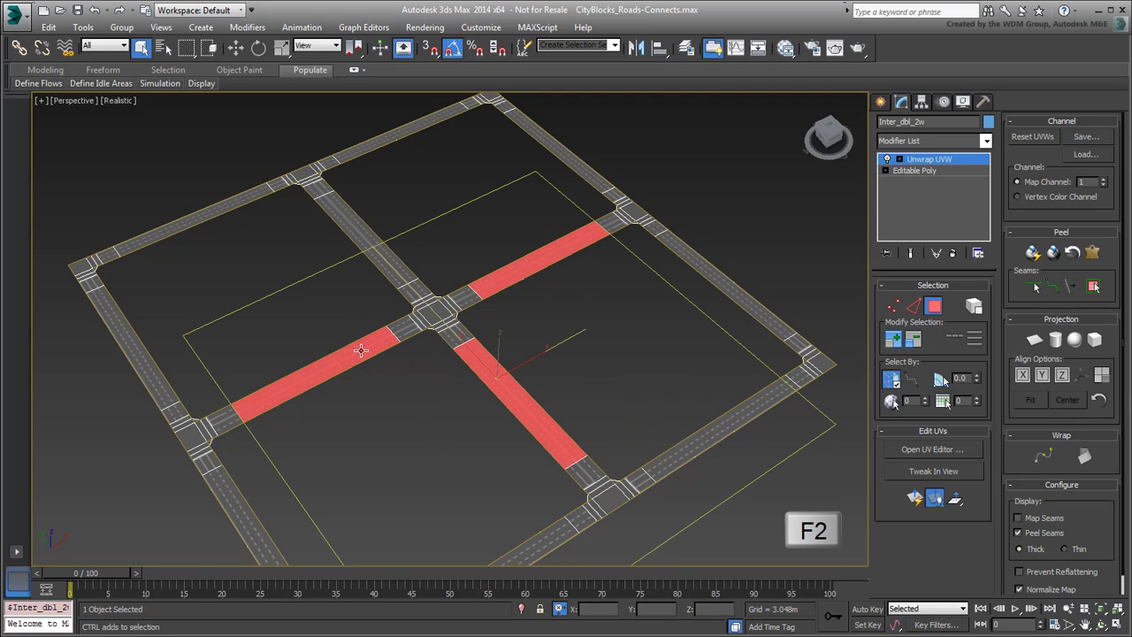
pyautogui.keyDown('ctrl'); pyautogui.click(392, 267); pyautogui.keyUp('ctrl')
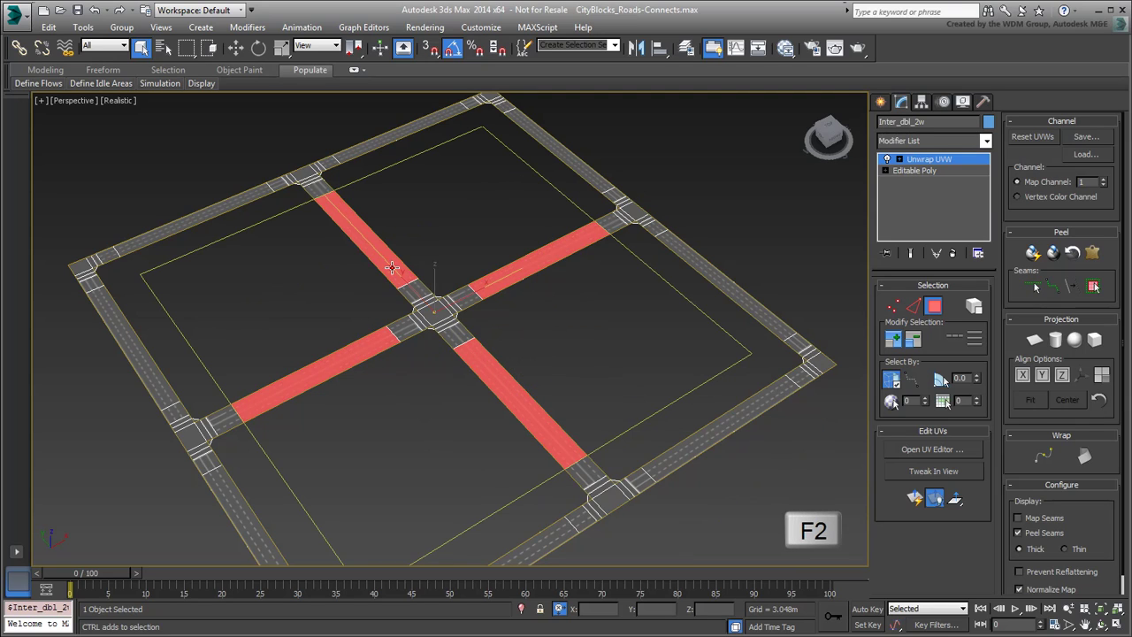
pyautogui.click(560, 382)
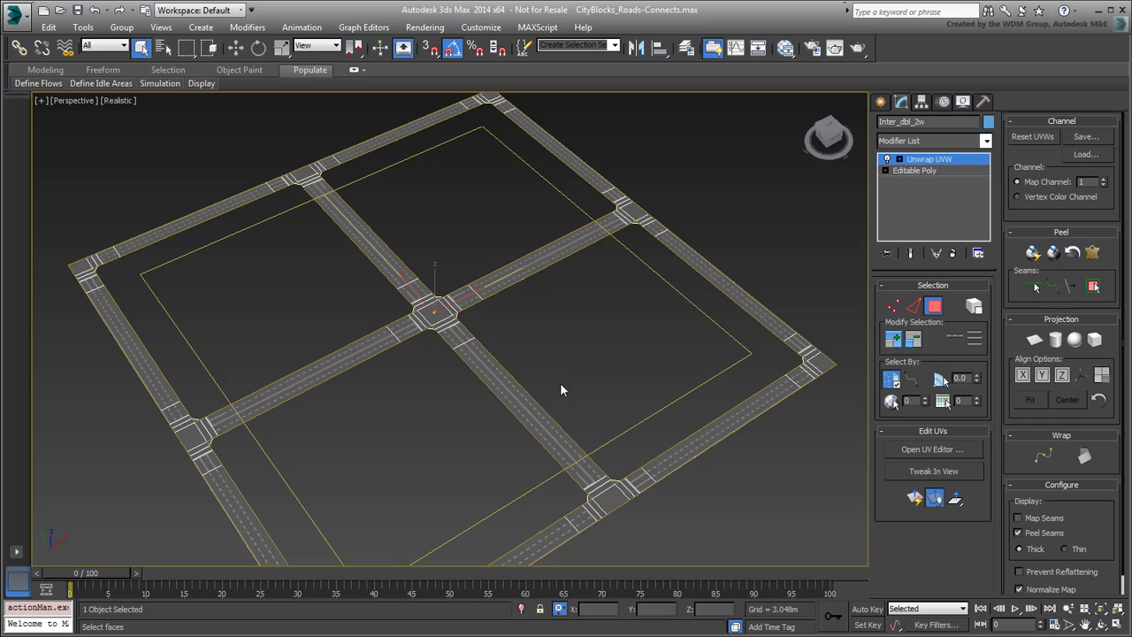
pyautogui.scroll(4, 428, 359)
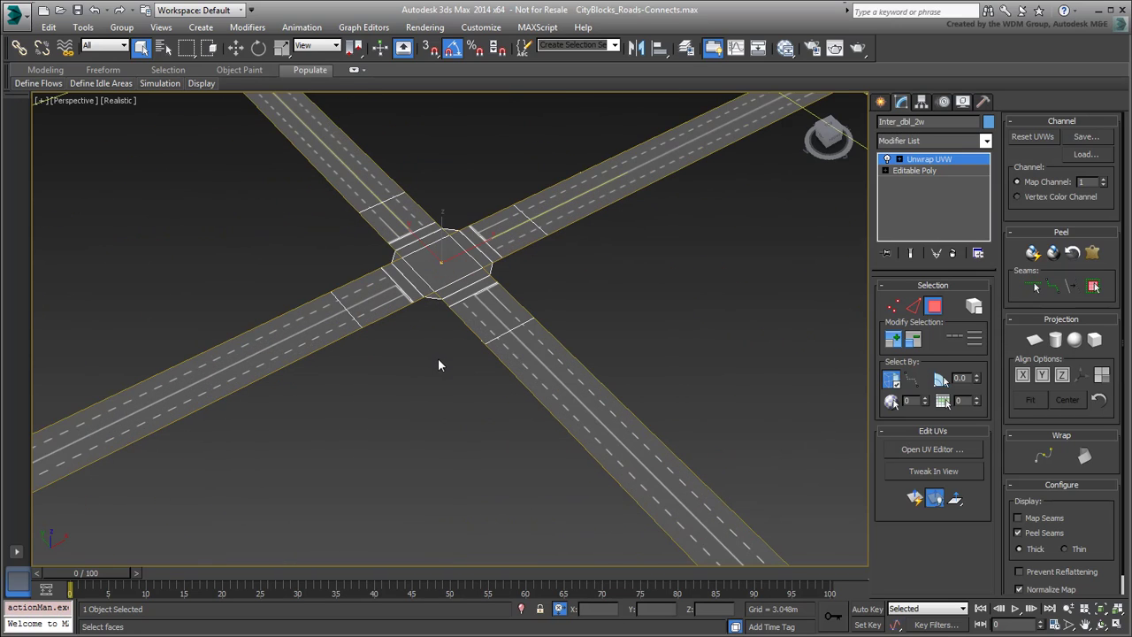
pyautogui.scroll(3, 437, 358)
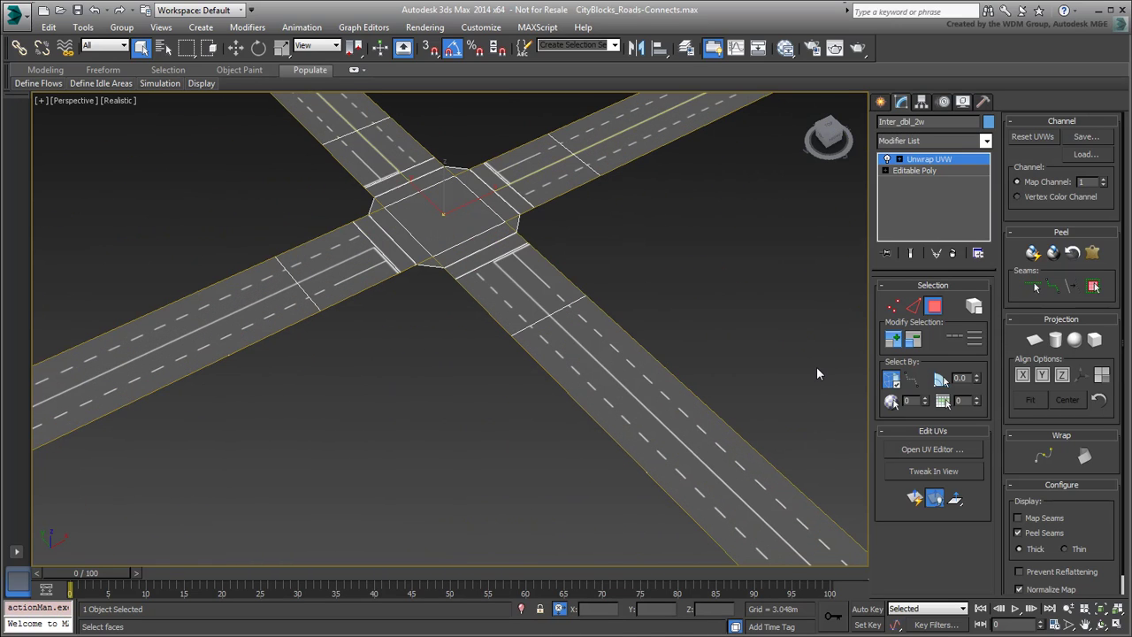
# - Open the UV Editor and use Freeform to nudge the selected road UV island slightly left
pyautogui.click(950, 451)
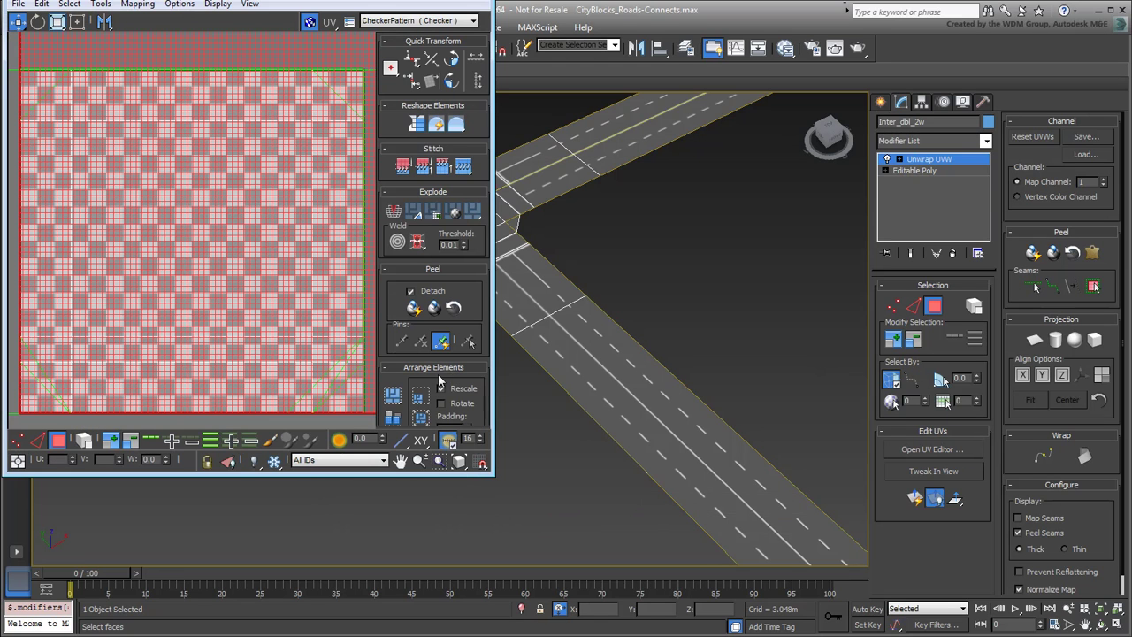
pyautogui.scroll(2, 208, 243)
pyautogui.scroll(2, 124, 282)
pyautogui.scroll(2, 124, 283)
pyautogui.scroll(2, 217, 259)
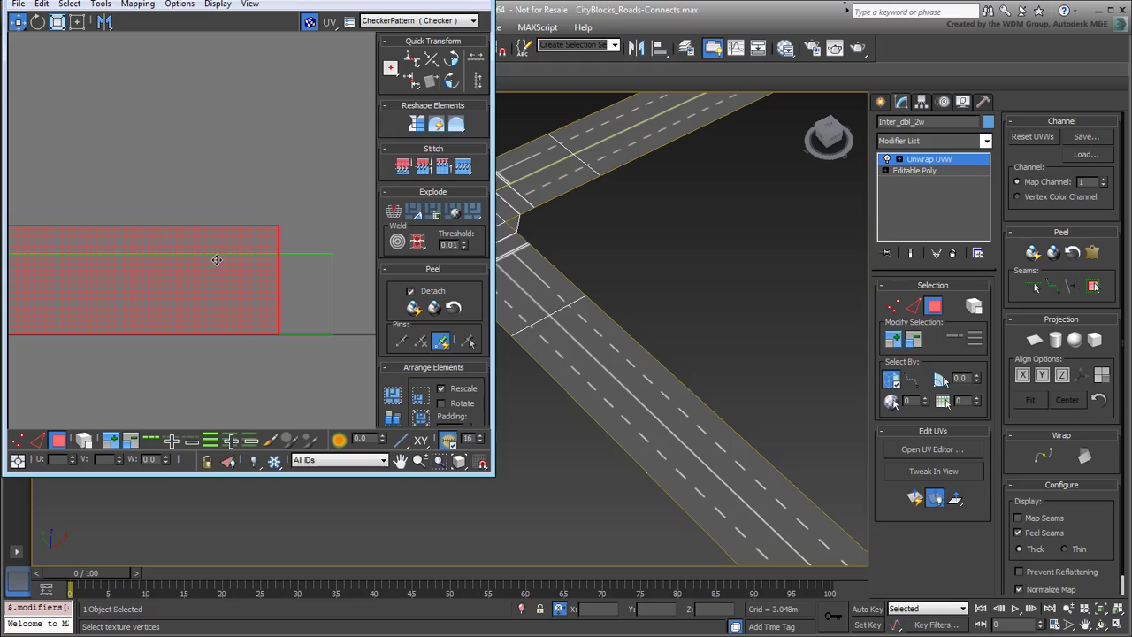
pyautogui.click(77, 21)
pyautogui.scroll(3, 301, 252)
pyautogui.scroll(-2, 301, 252)
pyautogui.moveTo(295, 245); pyautogui.dragTo(118, 271, button='middle')
pyautogui.scroll(-1, 245, 245)
pyautogui.scroll(1, 272, 228)
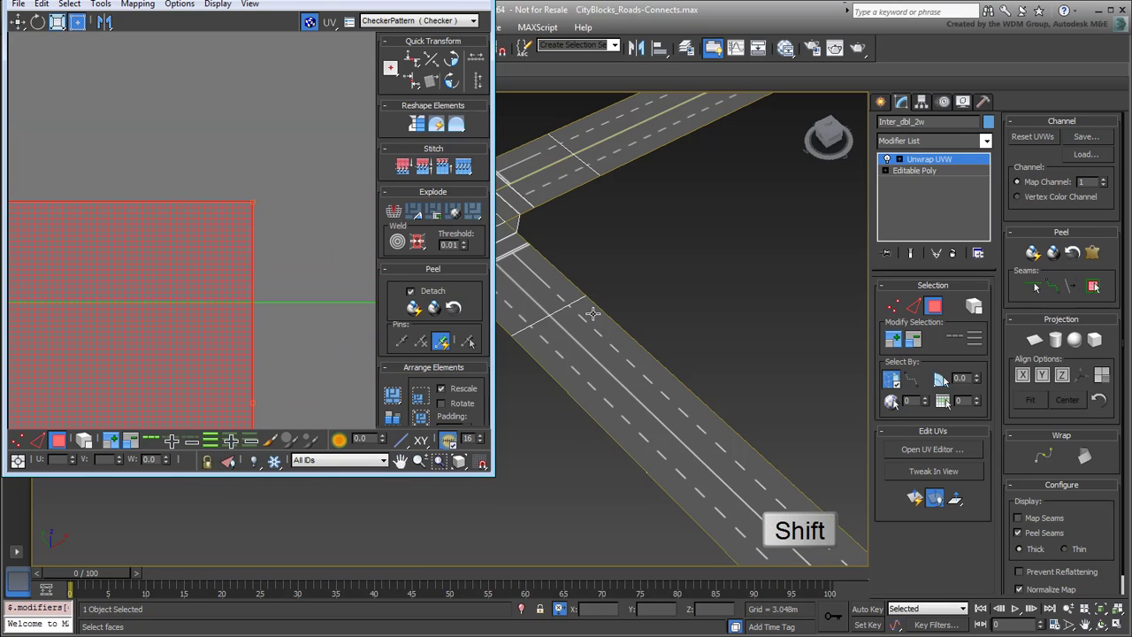
pyautogui.scroll(-3, 790, 348)
pyautogui.scroll(1, 769, 347)
pyautogui.moveTo(769, 346); pyautogui.dragTo(780, 343, button='middle')
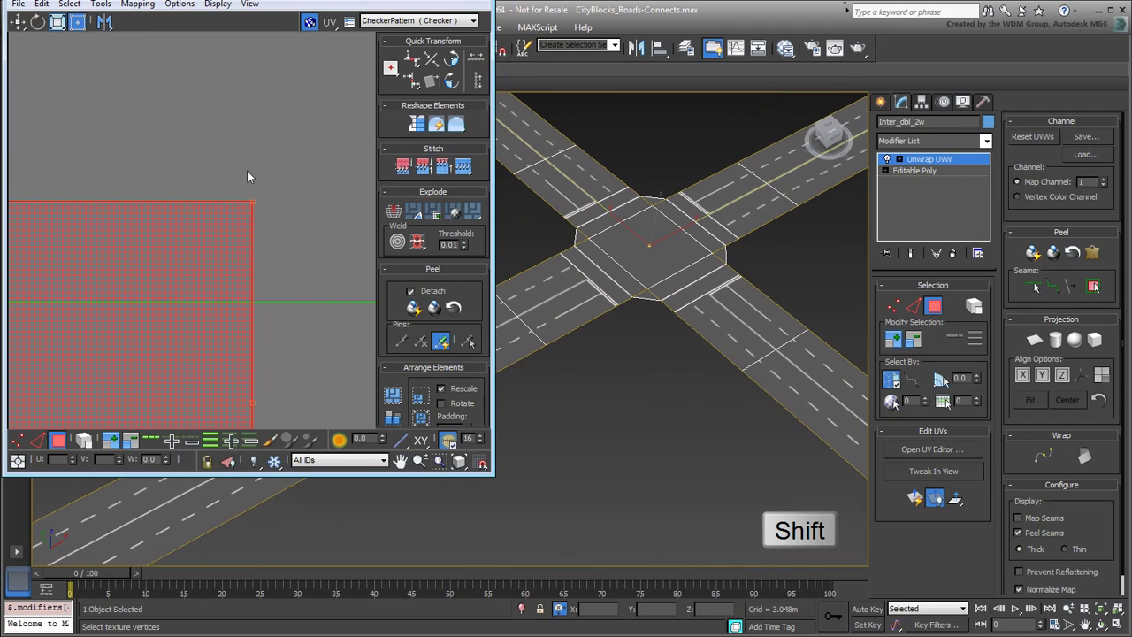
pyautogui.keyDown('shift'); pyautogui.moveTo(252, 202); pyautogui.dragTo(225, 199); pyautogui.keyUp('shift')
# - Select the outer border road segments all around the grid
pyautogui.scroll(-2, 742, 283)
pyautogui.scroll(-4, 685, 473)
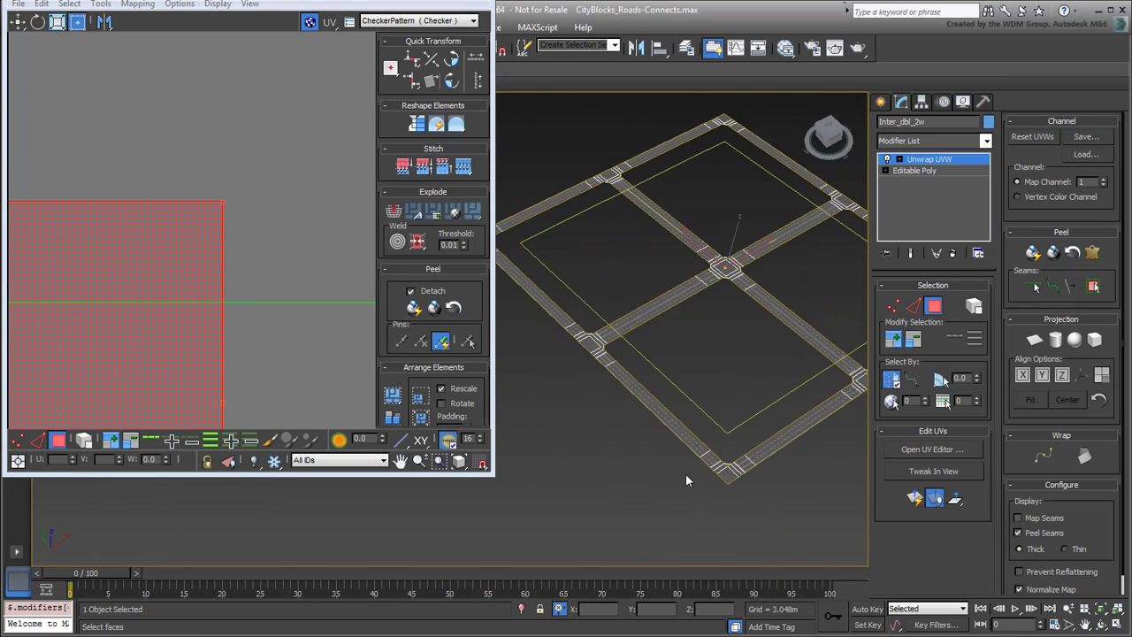
pyautogui.scroll(8, 758, 473)
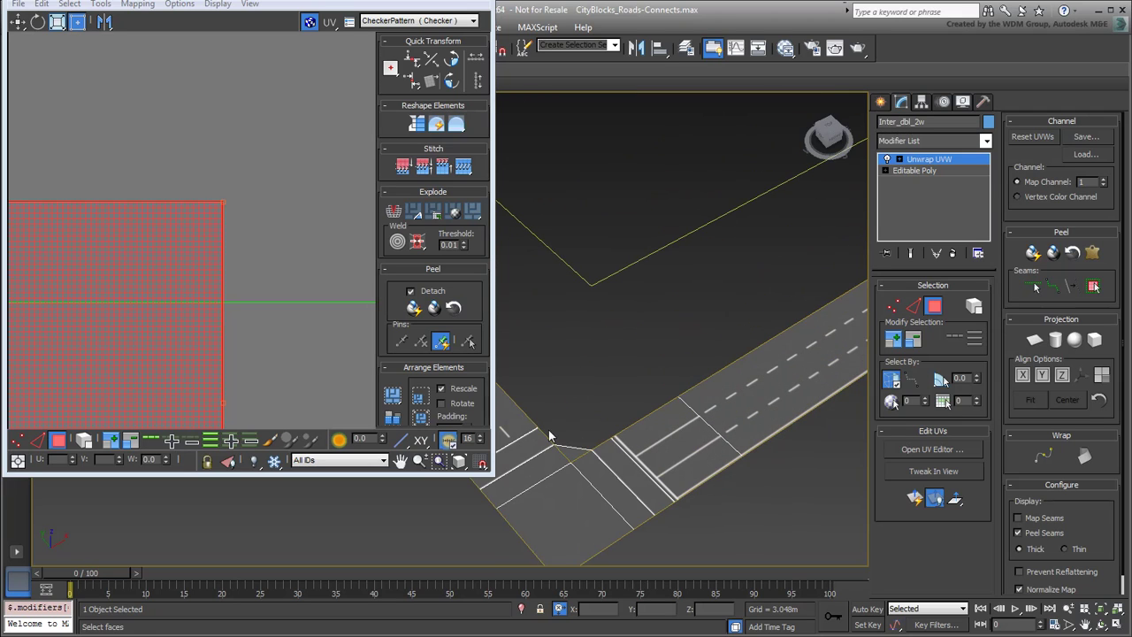
pyautogui.scroll(-3, 725, 394)
pyautogui.scroll(-2, 755, 397)
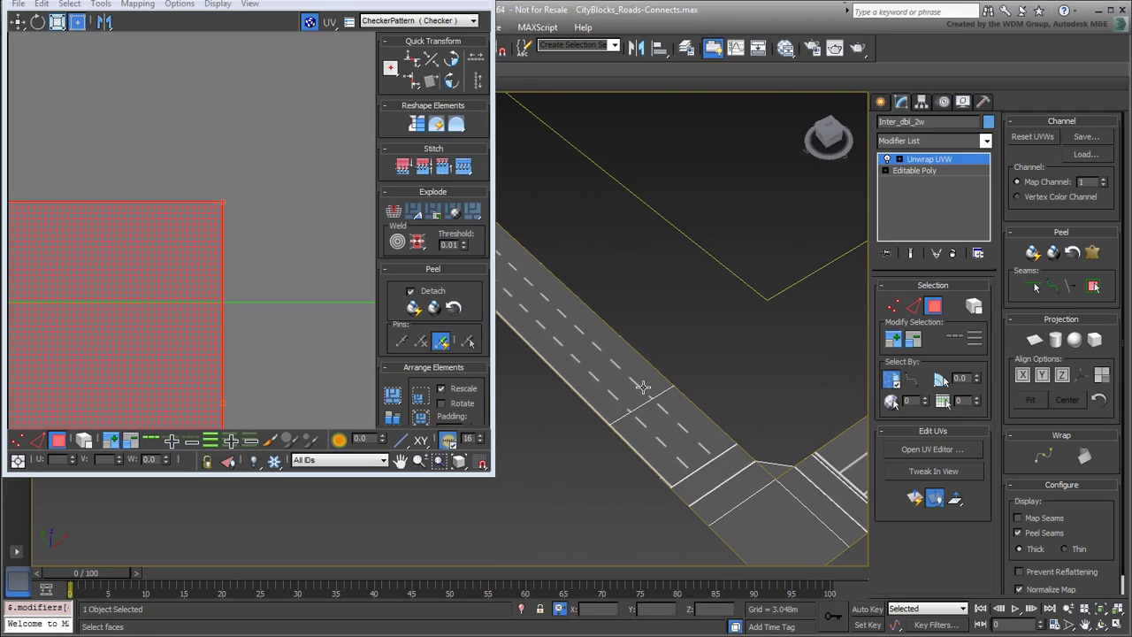
pyautogui.scroll(-3, 643, 387)
pyautogui.click(560, 422)
pyautogui.scroll(-1, 677, 342)
pyautogui.scroll(-2, 658, 341)
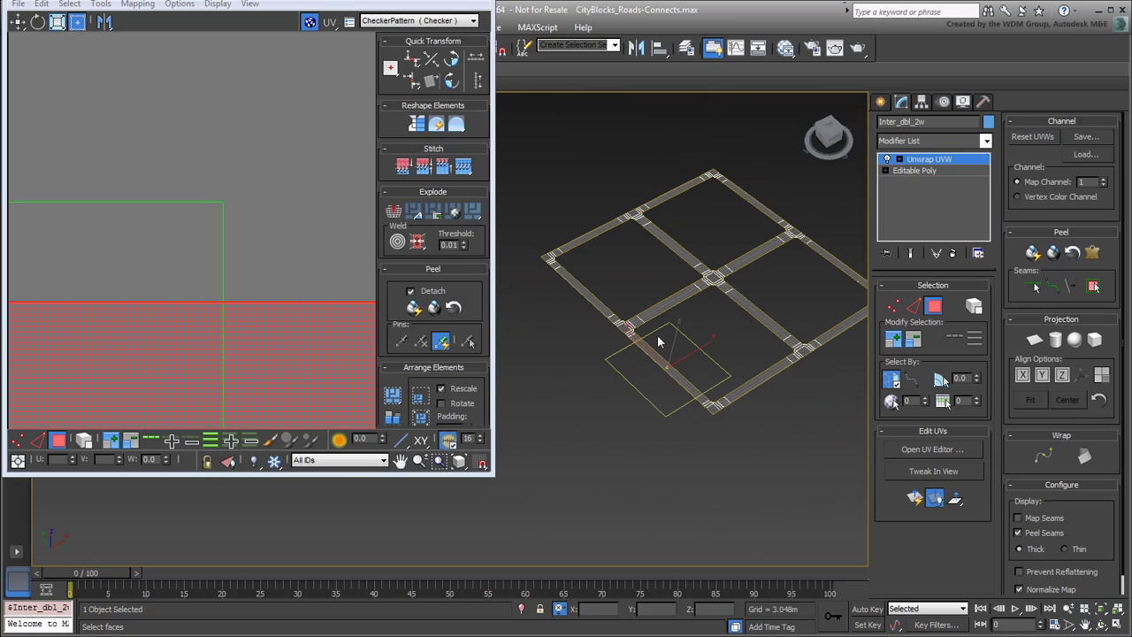
pyautogui.click(659, 345)
pyautogui.keyDown('ctrl'); pyautogui.click(583, 292); pyautogui.keyUp('ctrl')
pyautogui.keyDown('ctrl'); pyautogui.click(585, 233); pyautogui.keyUp('ctrl')
pyautogui.keyDown('ctrl'); pyautogui.click(674, 195); pyautogui.keyUp('ctrl')
pyautogui.keyDown('ctrl'); pyautogui.click(744, 197); pyautogui.keyUp('ctrl')
pyautogui.keyDown('ctrl'); pyautogui.click(824, 257); pyautogui.keyUp('ctrl')
pyautogui.keyDown('ctrl'); pyautogui.click(838, 328); pyautogui.keyUp('ctrl')
pyautogui.keyDown('ctrl'); pyautogui.click(759, 377); pyautogui.keyUp('ctrl')
pyautogui.scroll(5, 758, 378)
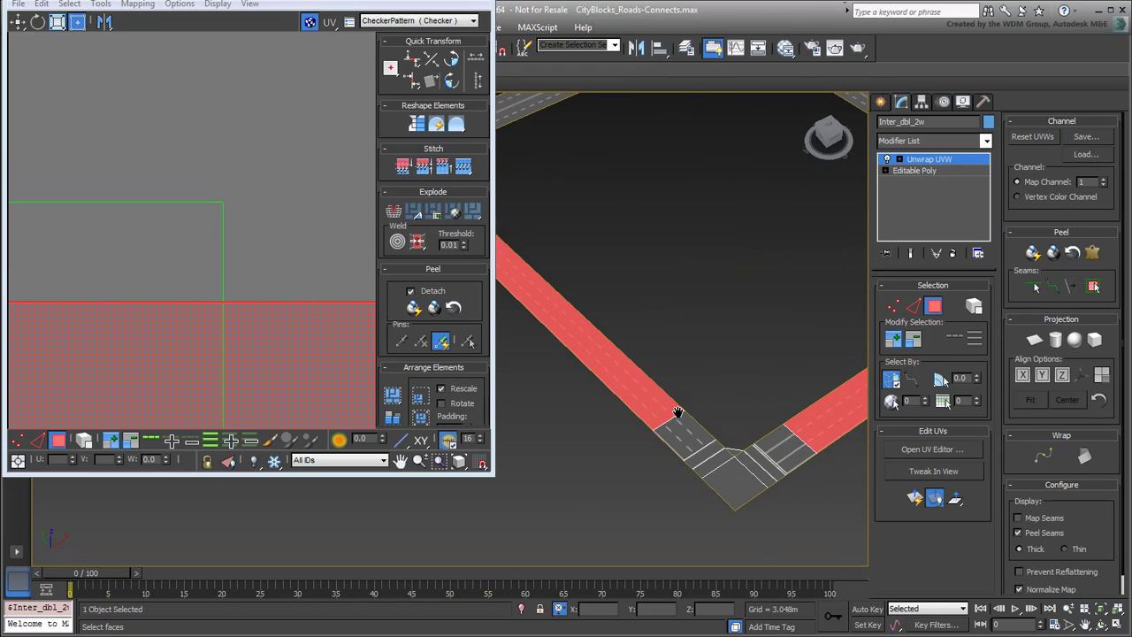
pyautogui.scroll(3, 667, 417)
pyautogui.scroll(2, 654, 423)
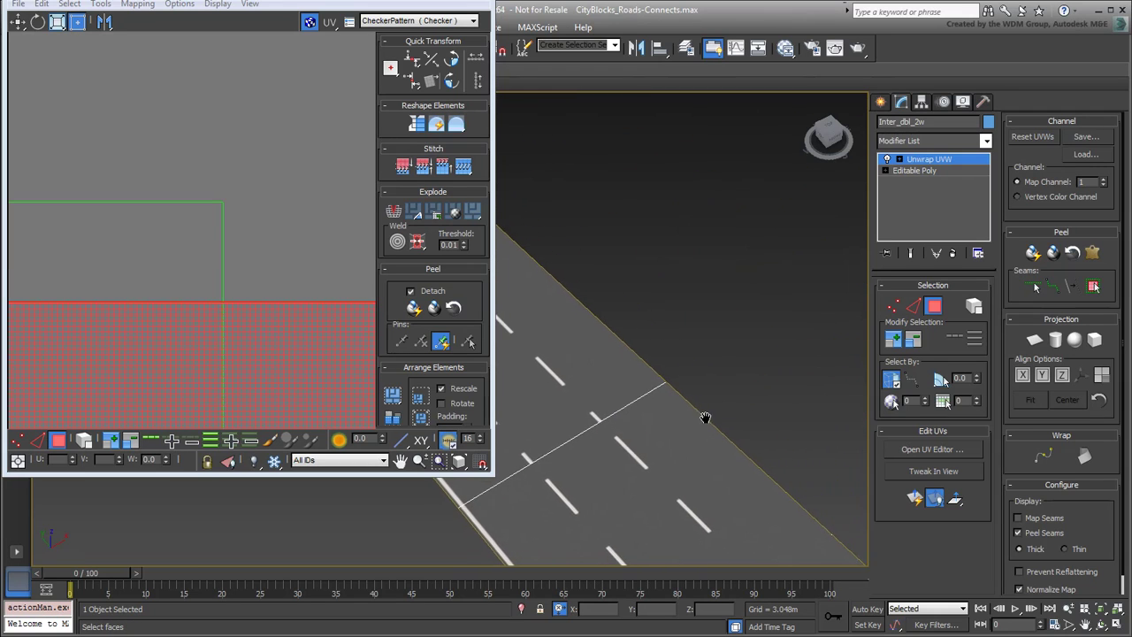
pyautogui.moveTo(703, 416)
pyautogui.keyDown('alt'); pyautogui.mouseDown(button='middle')
pyautogui.moveTo(903, 246)
pyautogui.moveTo(672, 265)
pyautogui.mouseUp(button='middle'); pyautogui.keyUp('alt')
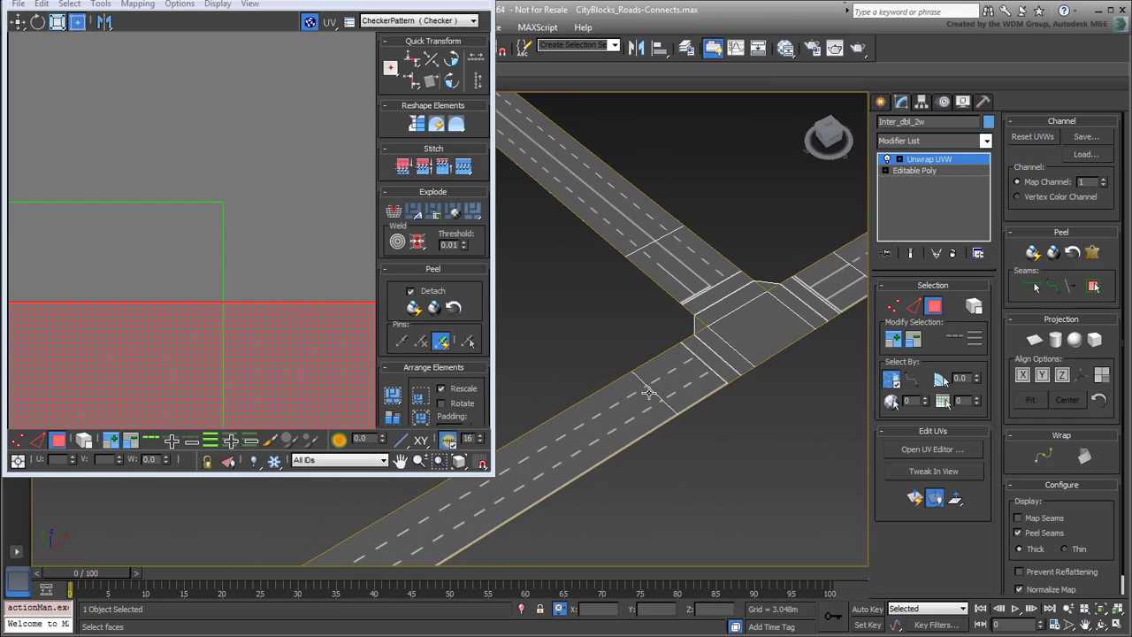
# - Select the road segment beside the intersection and stretch its UV shell to lengthen the dashes
pyautogui.click(163, 250)
pyautogui.scroll(-2, 185, 266)
pyautogui.scroll(-2, 189, 269)
pyautogui.moveTo(78, 264); pyautogui.dragTo(215, 266, button='middle')
pyautogui.click(76, 21)
pyautogui.moveTo(230, 281)
pyautogui.mouseDown()
pyautogui.moveTo(191, 153)
pyautogui.moveTo(149, 144)
pyautogui.mouseUp()
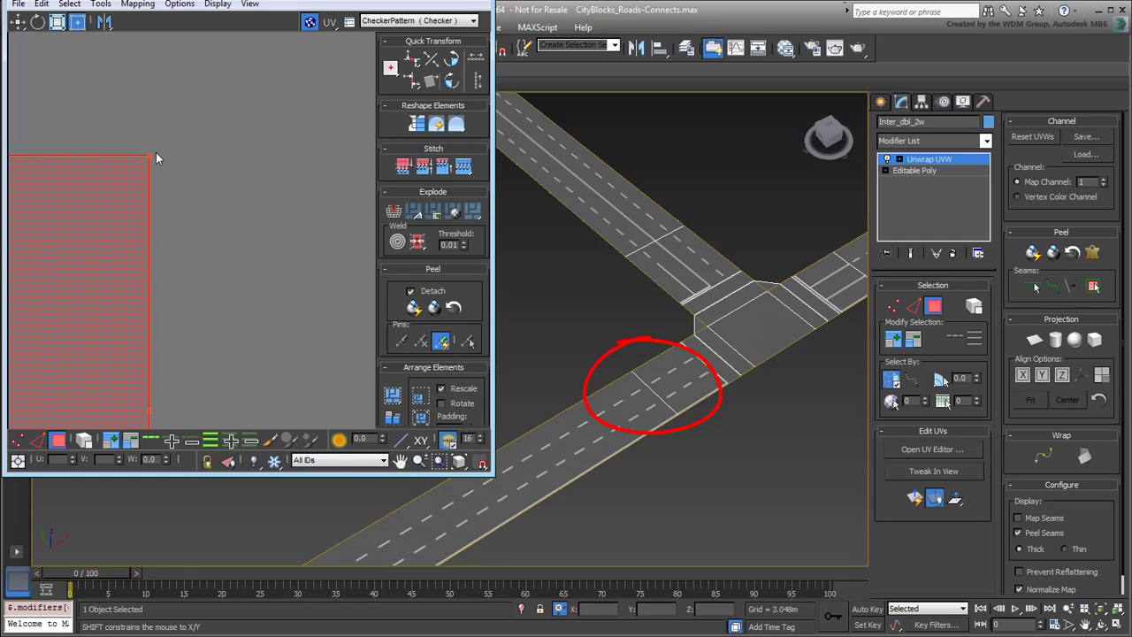
pyautogui.moveTo(597, 310)
pyautogui.keyDown('alt'); pyautogui.mouseDown(button='middle')
pyautogui.moveTo(527, 342)
pyautogui.moveTo(586, 371)
pyautogui.moveTo(716, 349)
pyautogui.moveTo(475, 257)
pyautogui.mouseUp(button='middle'); pyautogui.keyUp('alt')
pyautogui.scroll(-3, 715, 349)
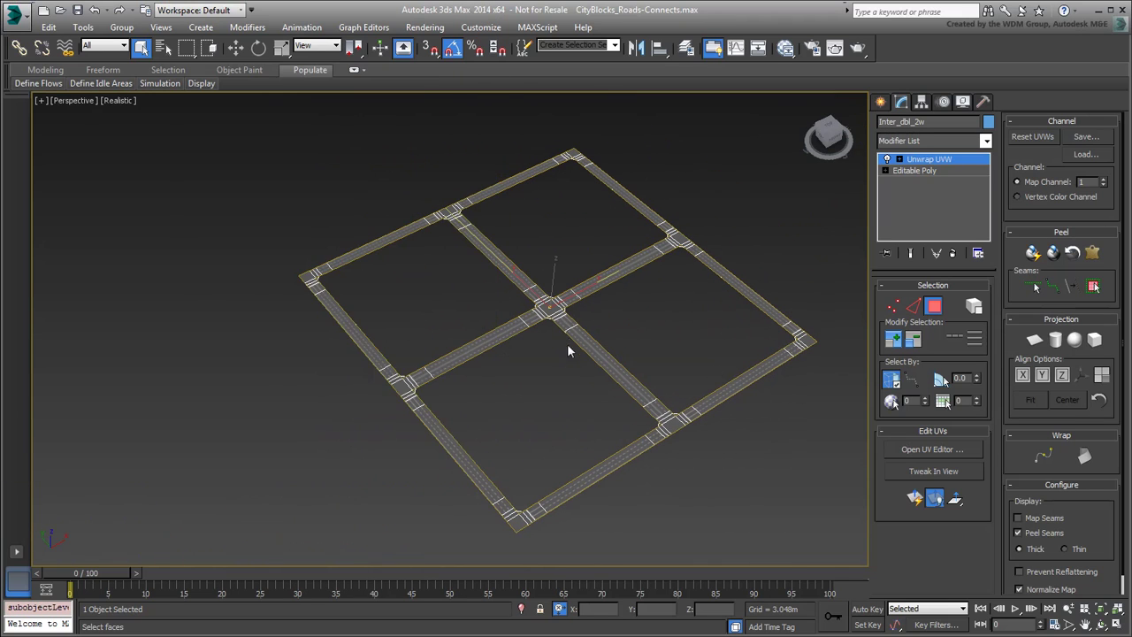
pyautogui.keyDown('alt'); pyautogui.moveTo(566, 343); pyautogui.dragTo(676, 422, button='middle'); pyautogui.keyUp('alt')
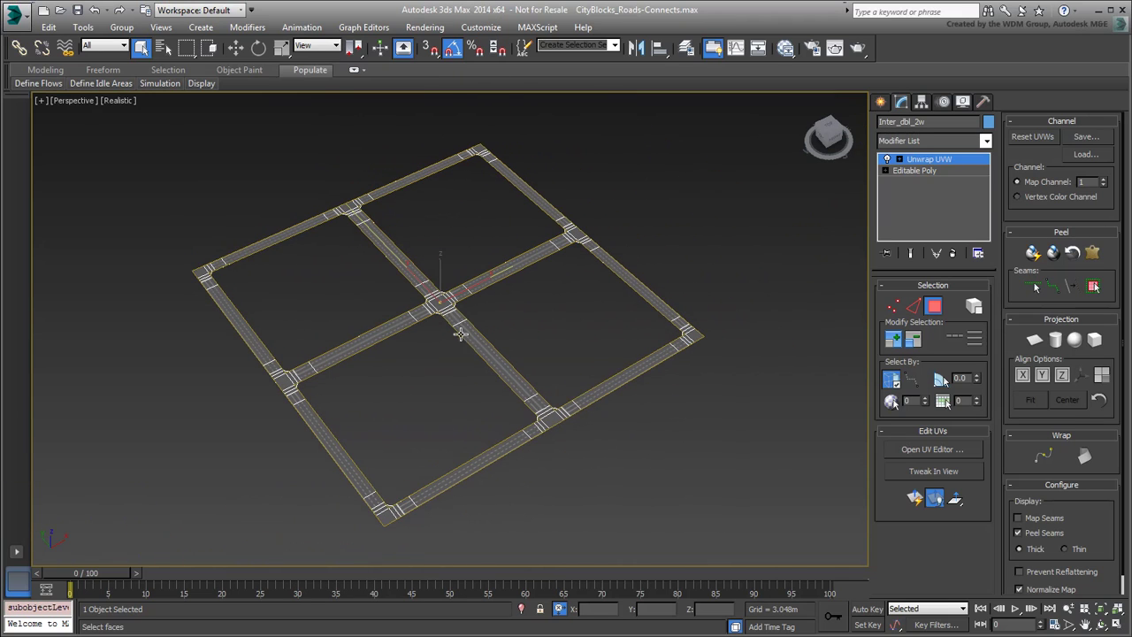
# - Exit Face mode, convert the road grid to Editable Poly, and deselect it
pyautogui.click(931, 307)
pyautogui.rightClick(447, 311)
pyautogui.moveTo(475, 440)
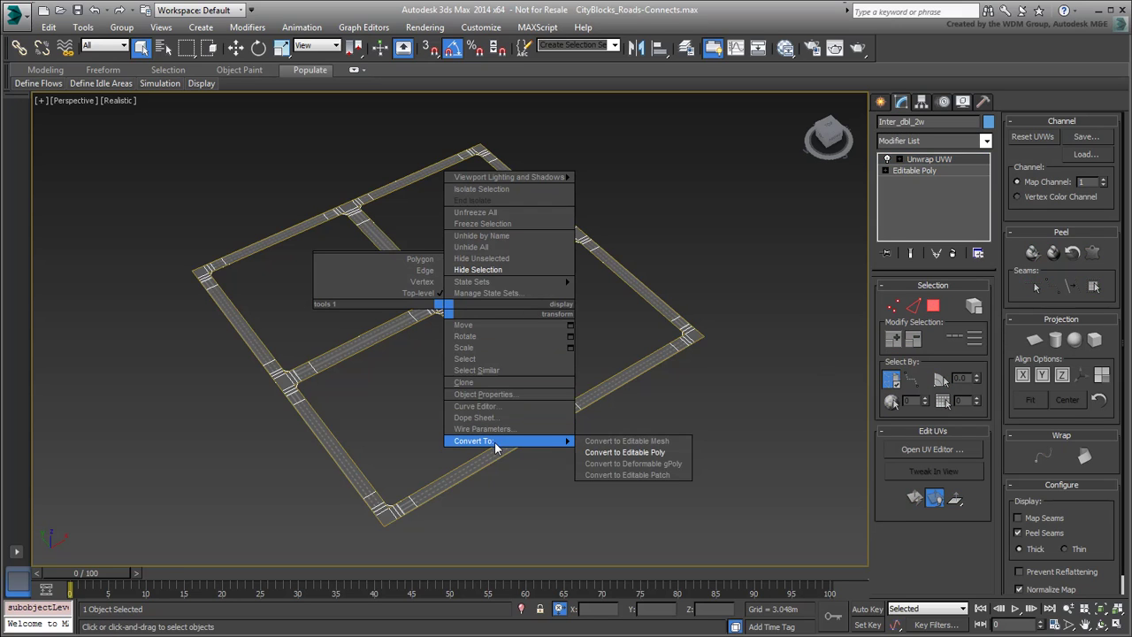
pyautogui.click(631, 453)
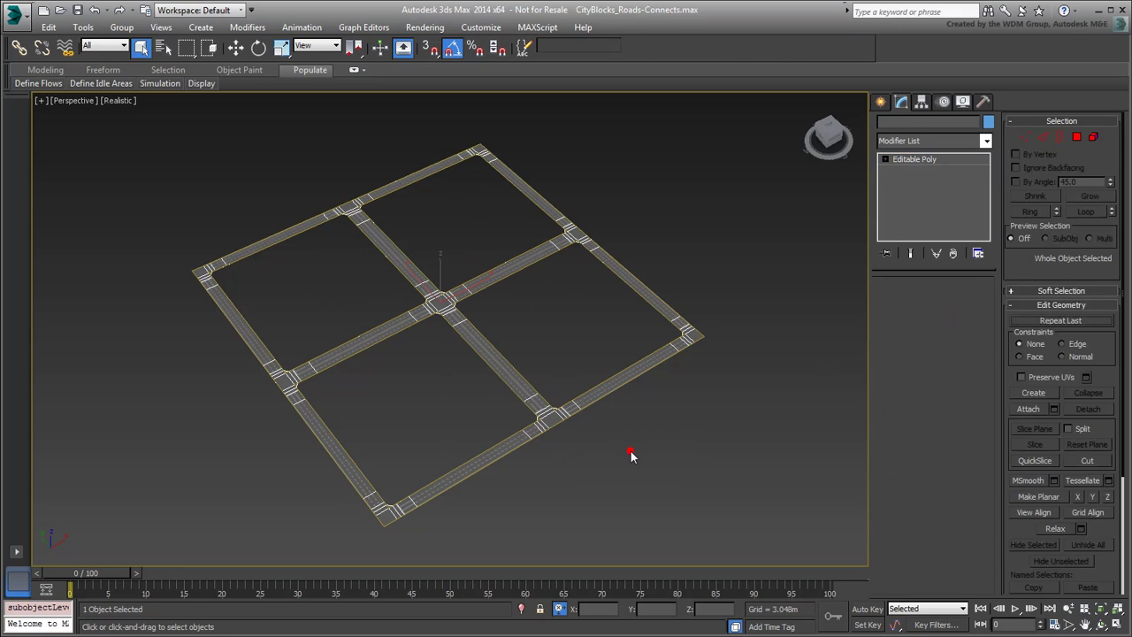
pyautogui.click(675, 437)
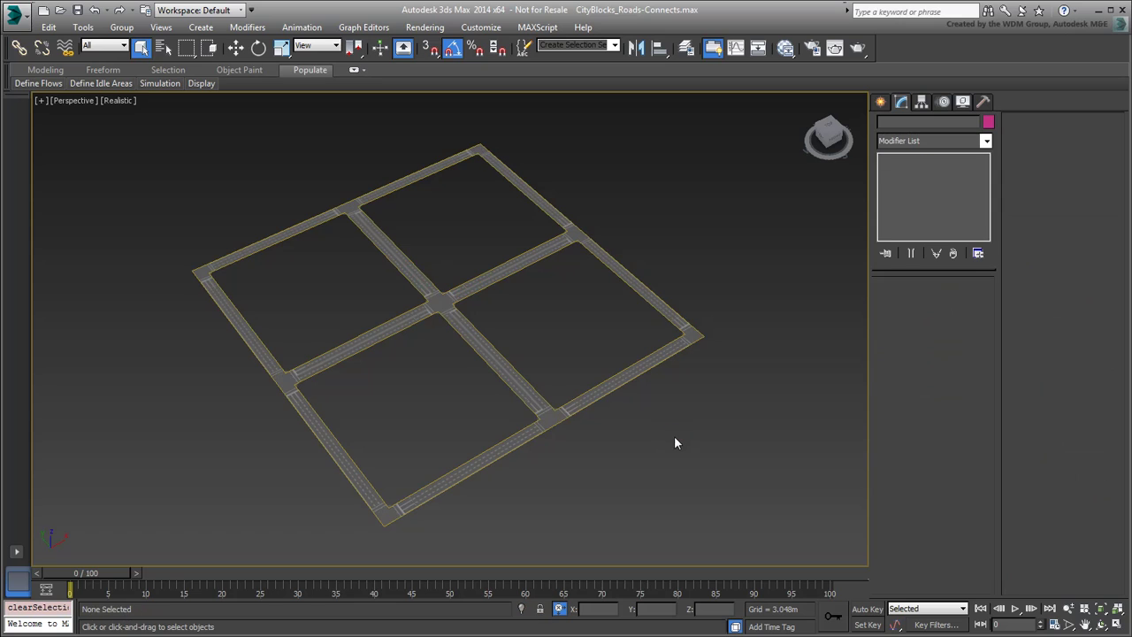
pyautogui.moveTo(669, 443)
pyautogui.mouseDown(button='middle')
pyautogui.moveTo(725, 432)
pyautogui.moveTo(707, 441)
pyautogui.mouseUp(button='middle')
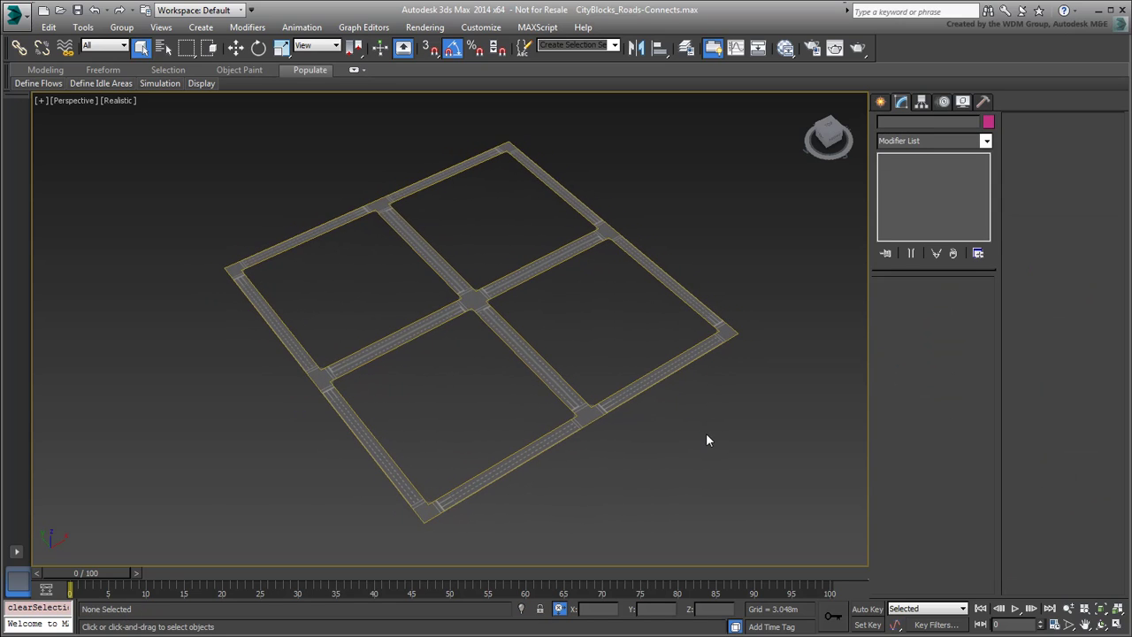